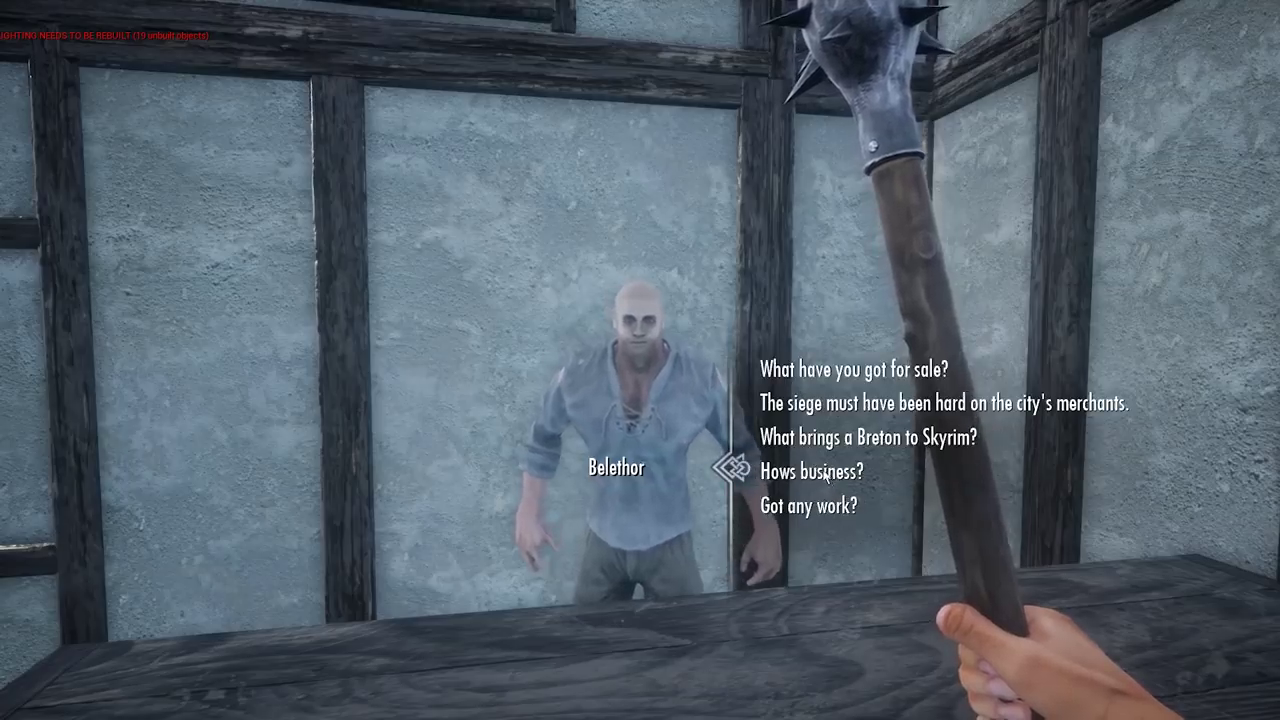
- Pick 'Hows business?', insert the claw key, open the world map, and talk to the bald NPC
left_click(825, 477)
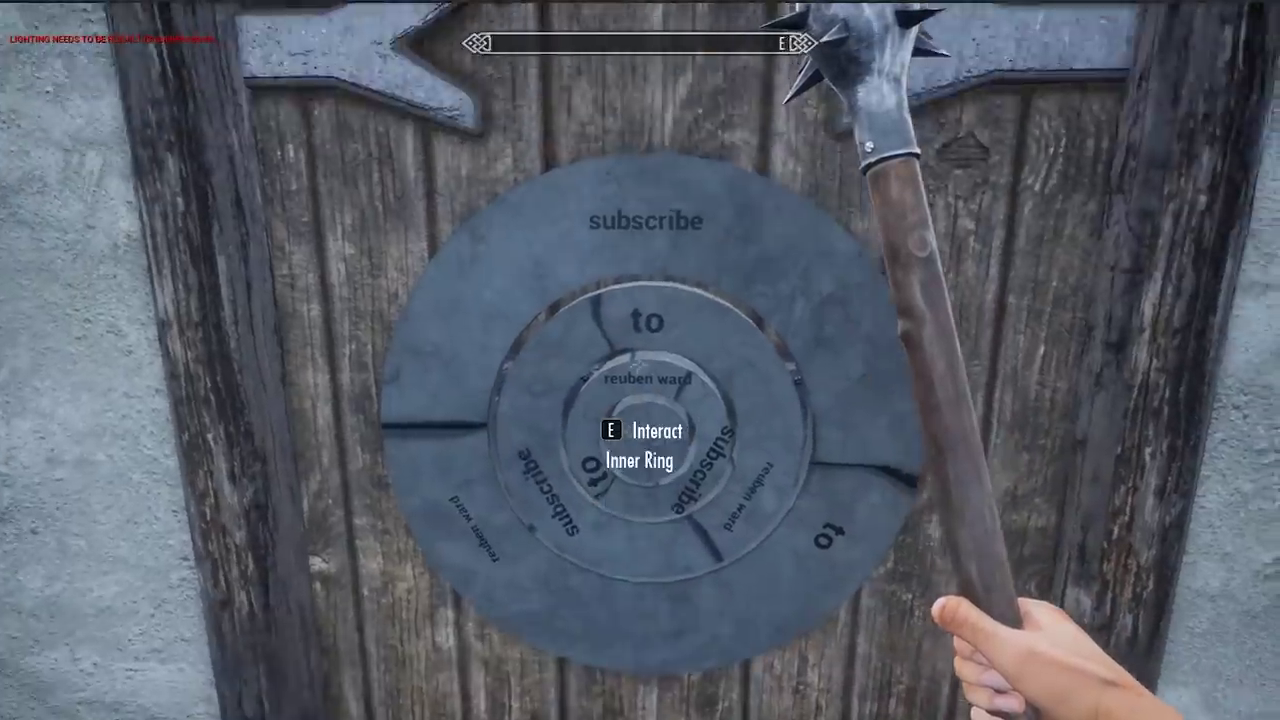
key("e")
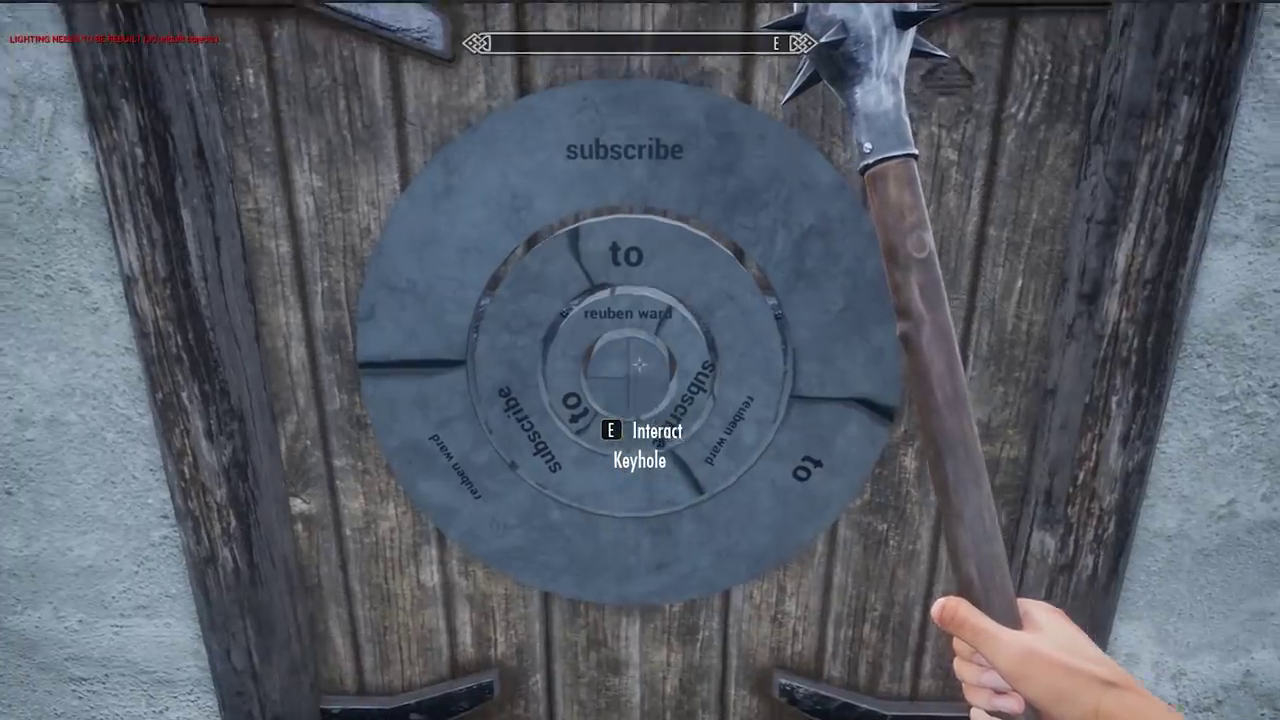
key("m")
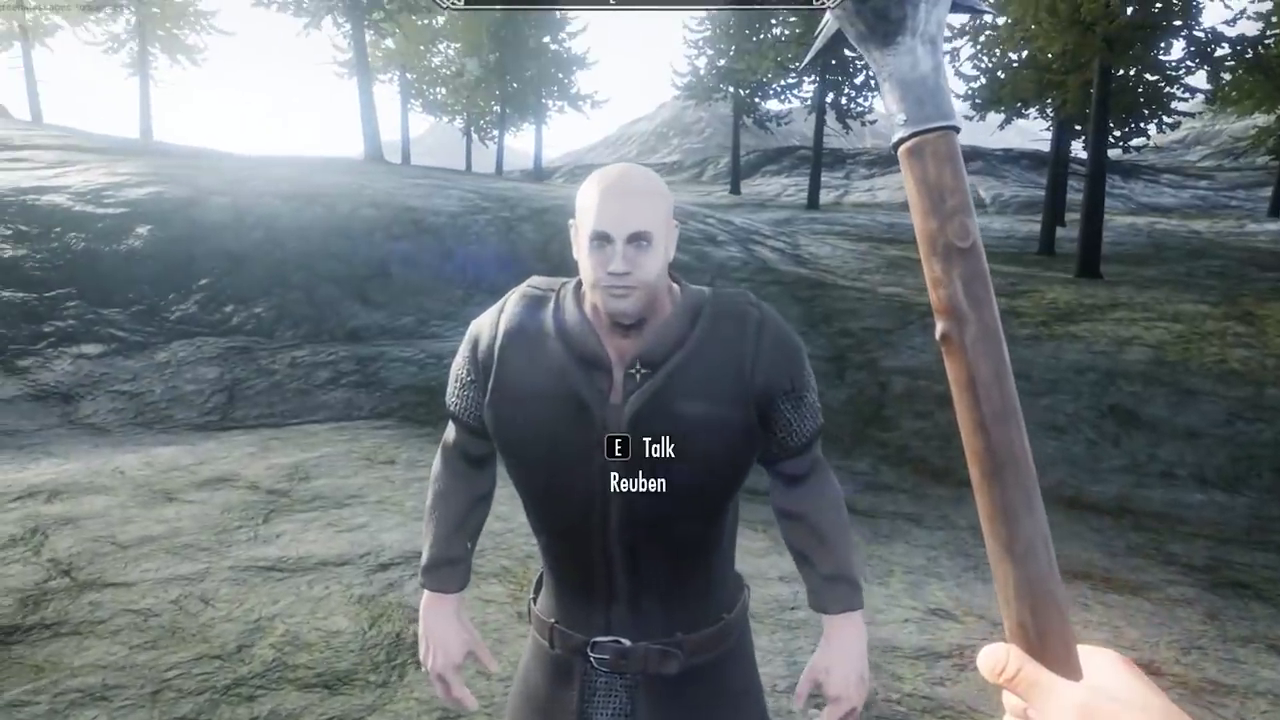
key("e")
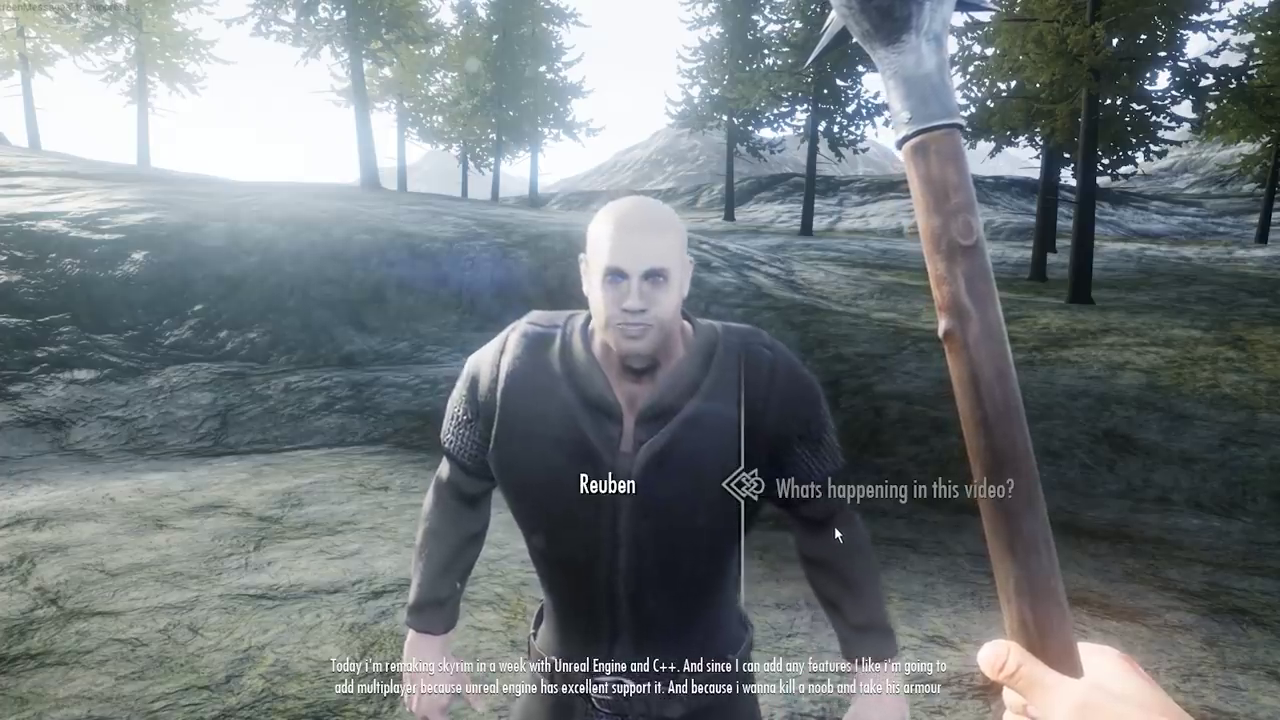
- Choose the 'Lets do it.' reply, switch to third person, and fly toward the display stands
scroll(835, 525, "down", 1)
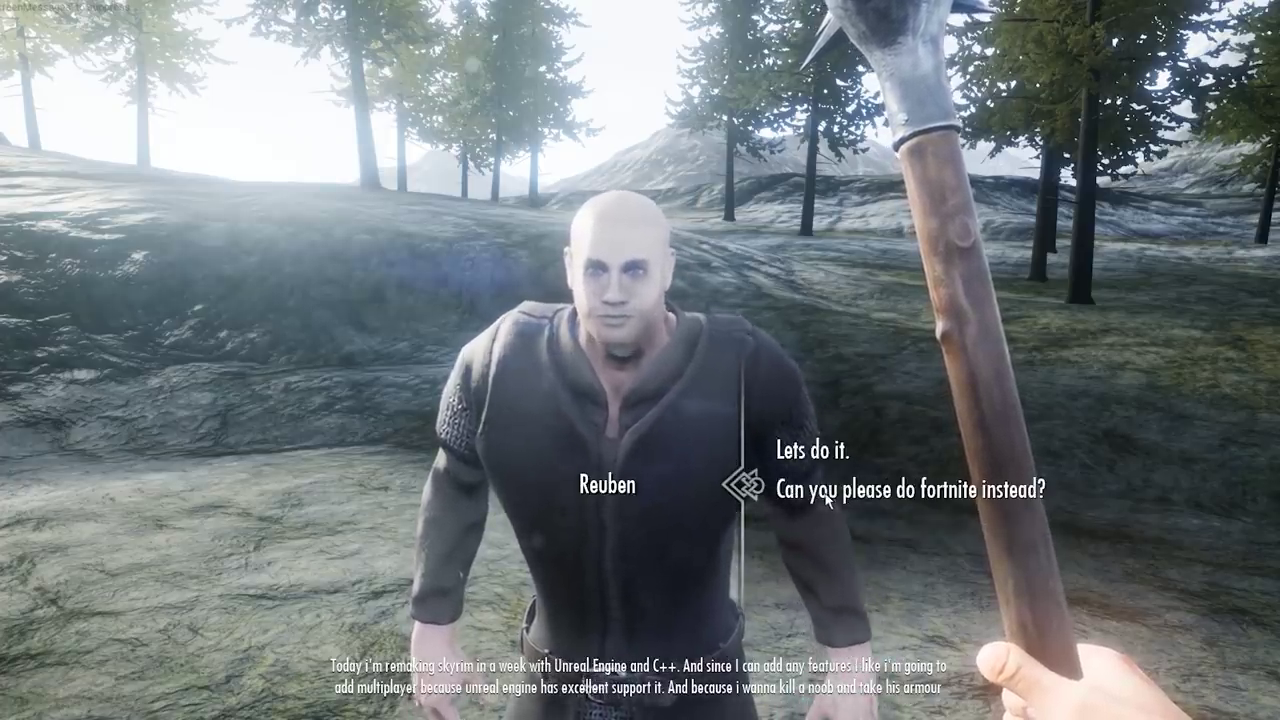
scroll(850, 492, "up", 1)
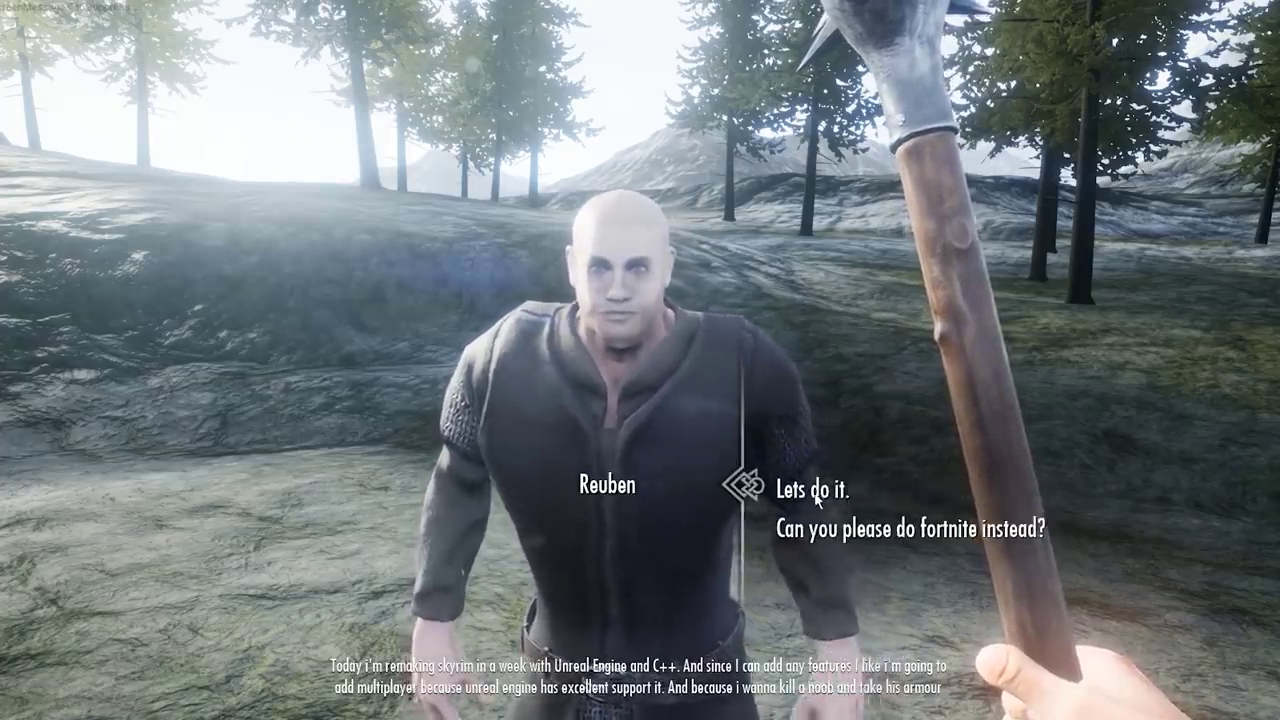
left_click(815, 490)
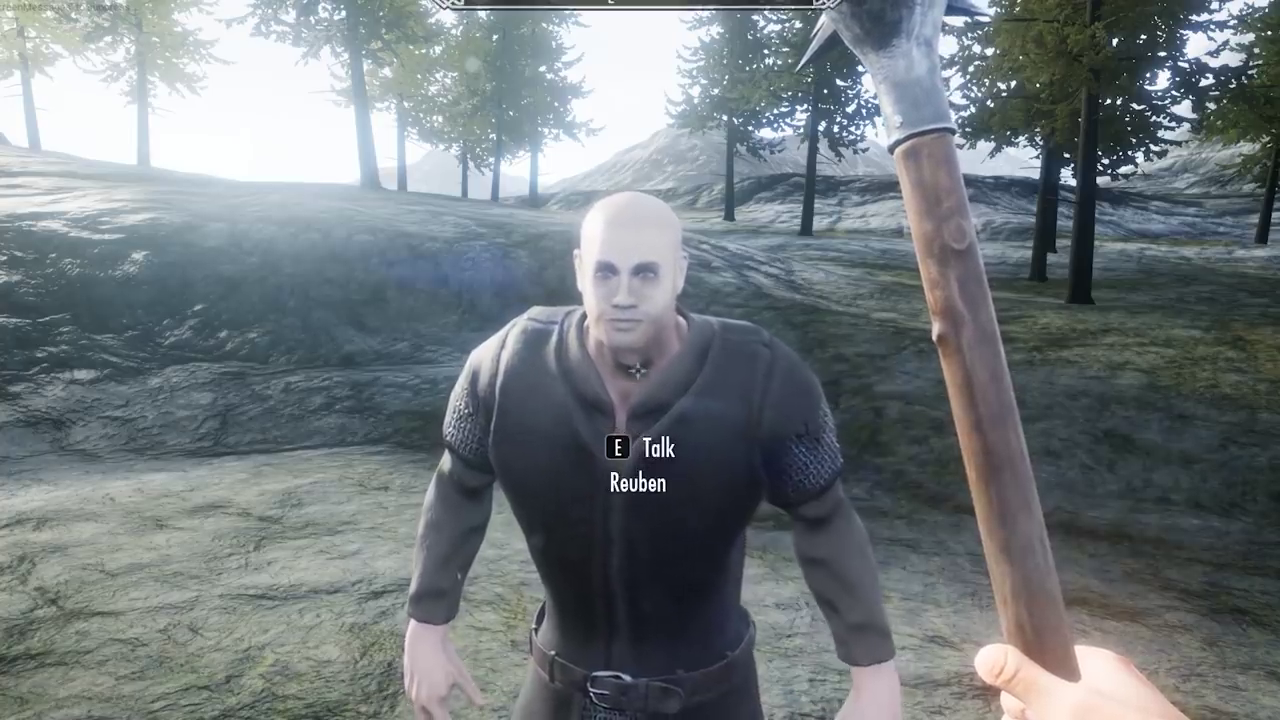
key("f")
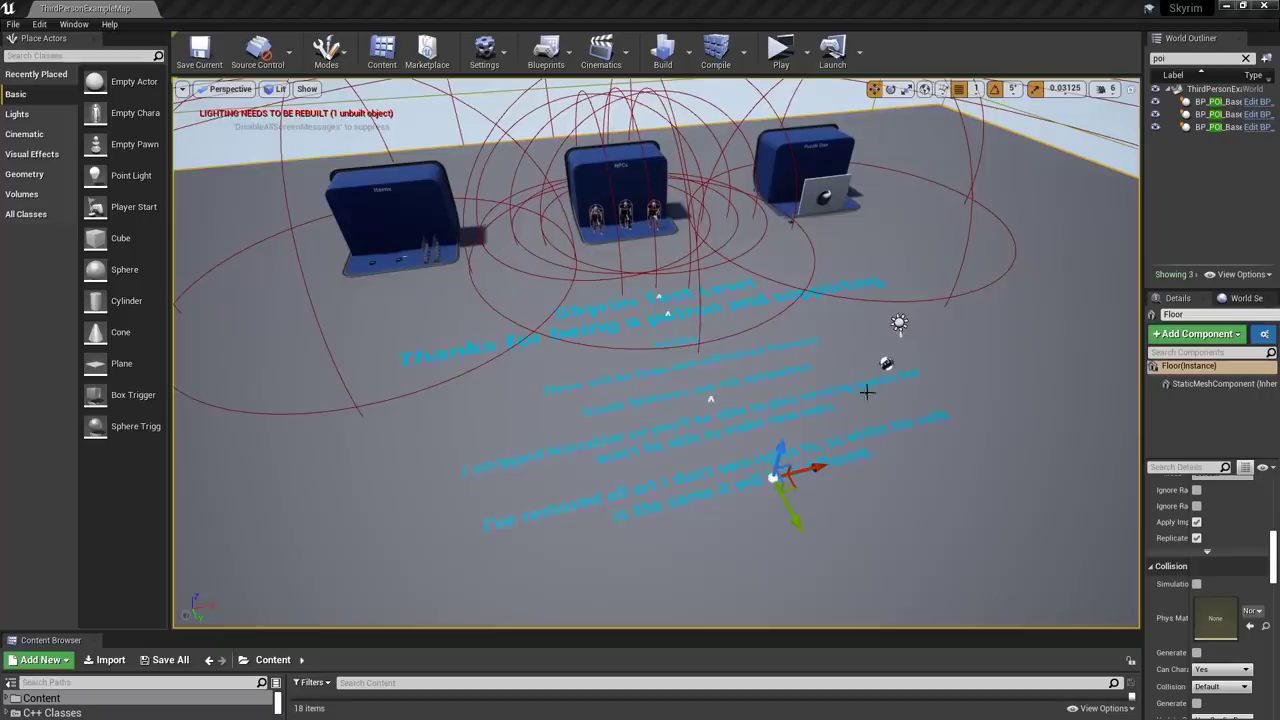
left_click_drag(866, 392, 866, 332)
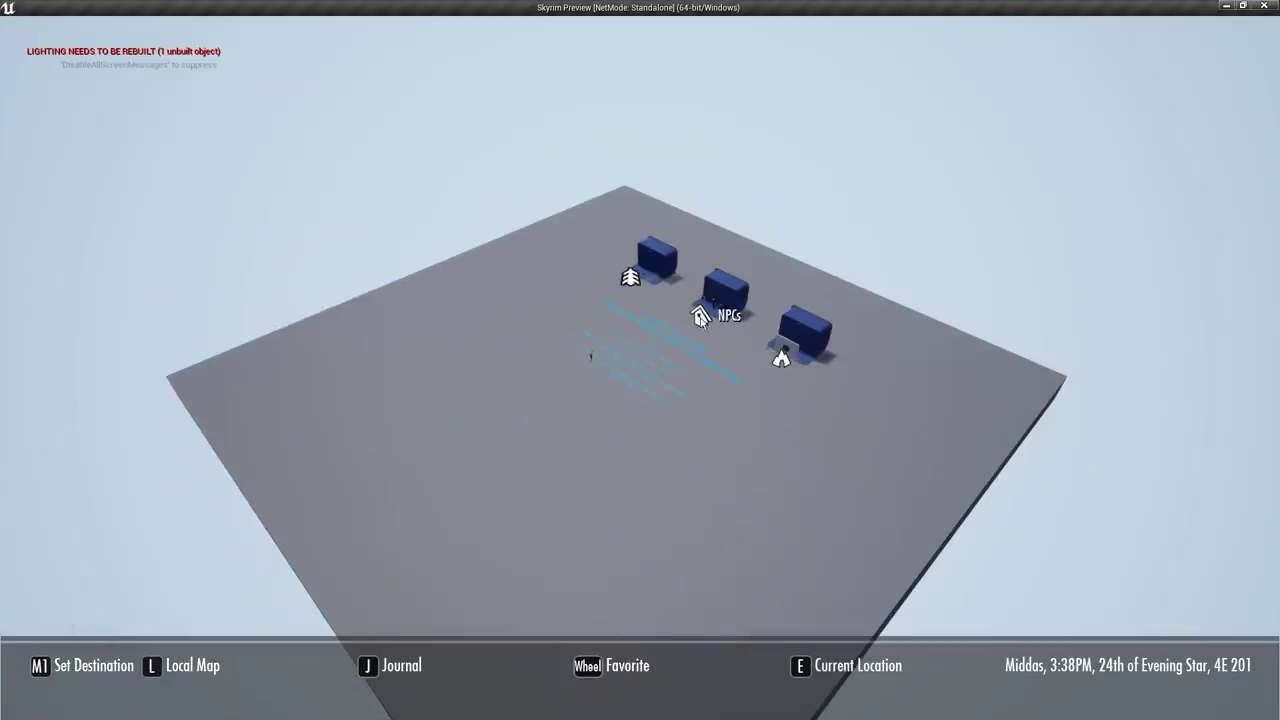
- Close the map to return to the game and play the 1.mp4 course video
left_click(630, 277)
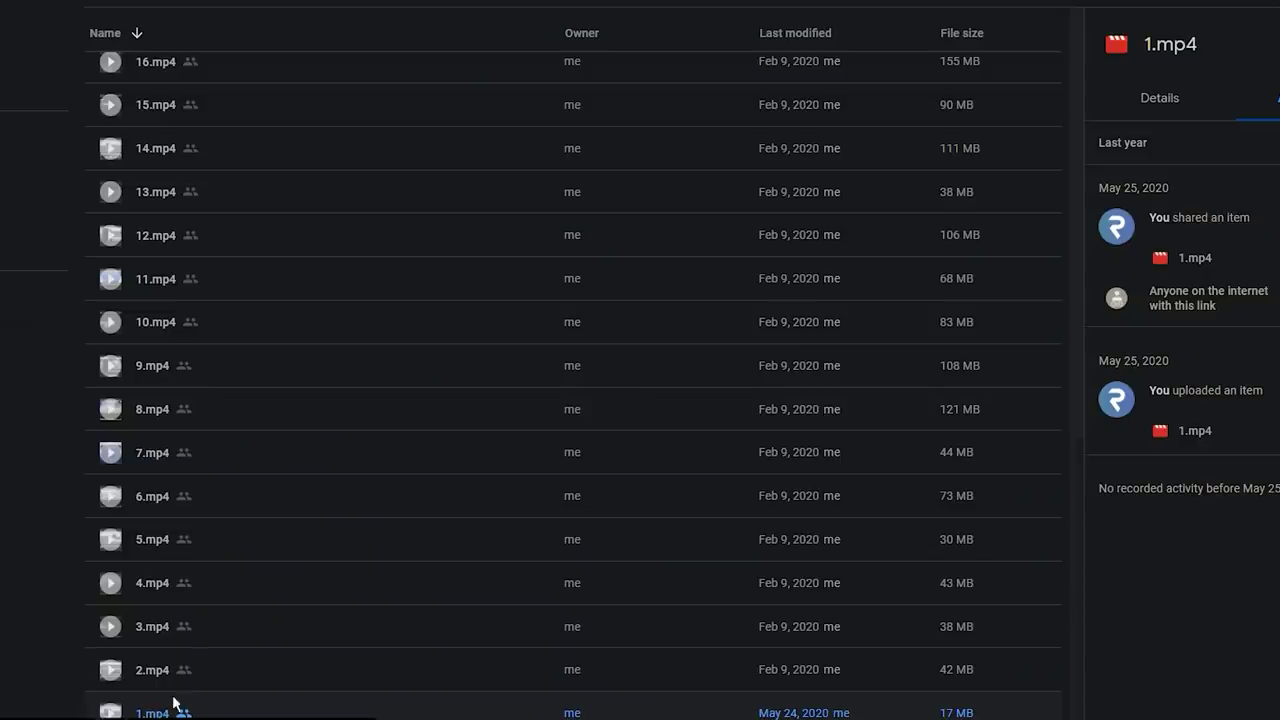
double_click(172, 704)
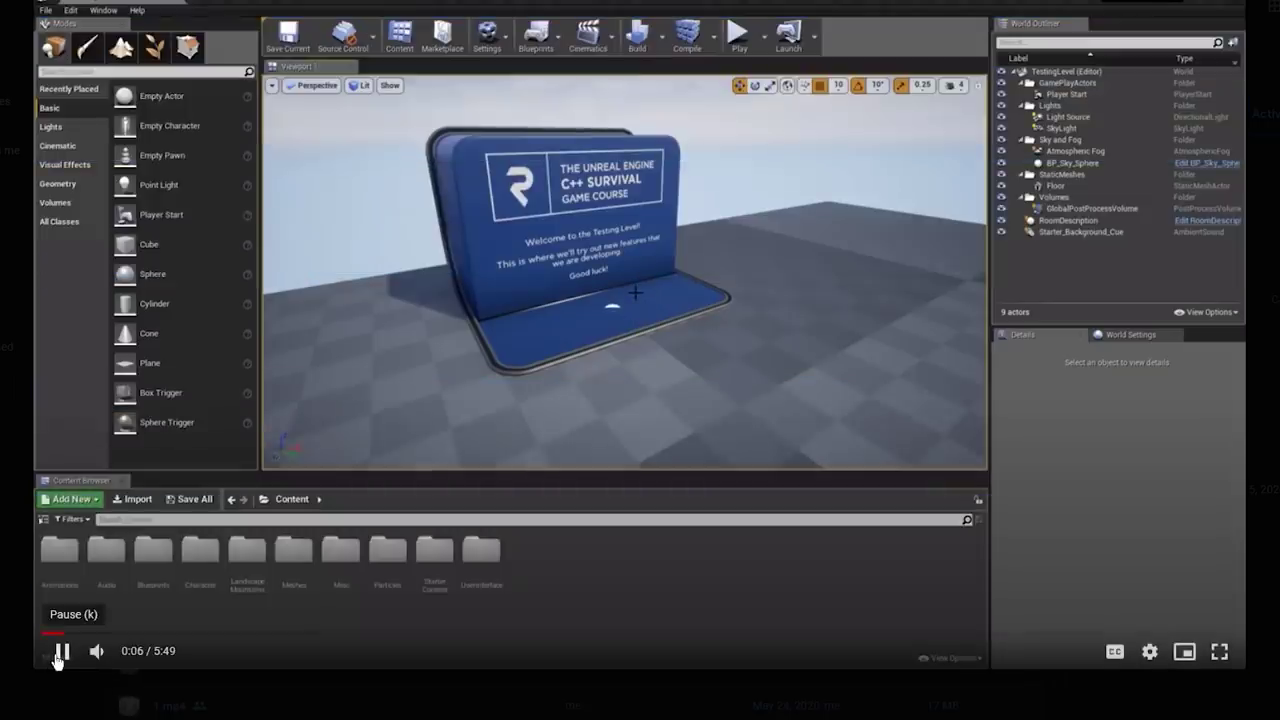
- Skim the course video, inspect FollowCamera and CameraBoom, and undo the last bar fill change
left_click(339, 633)
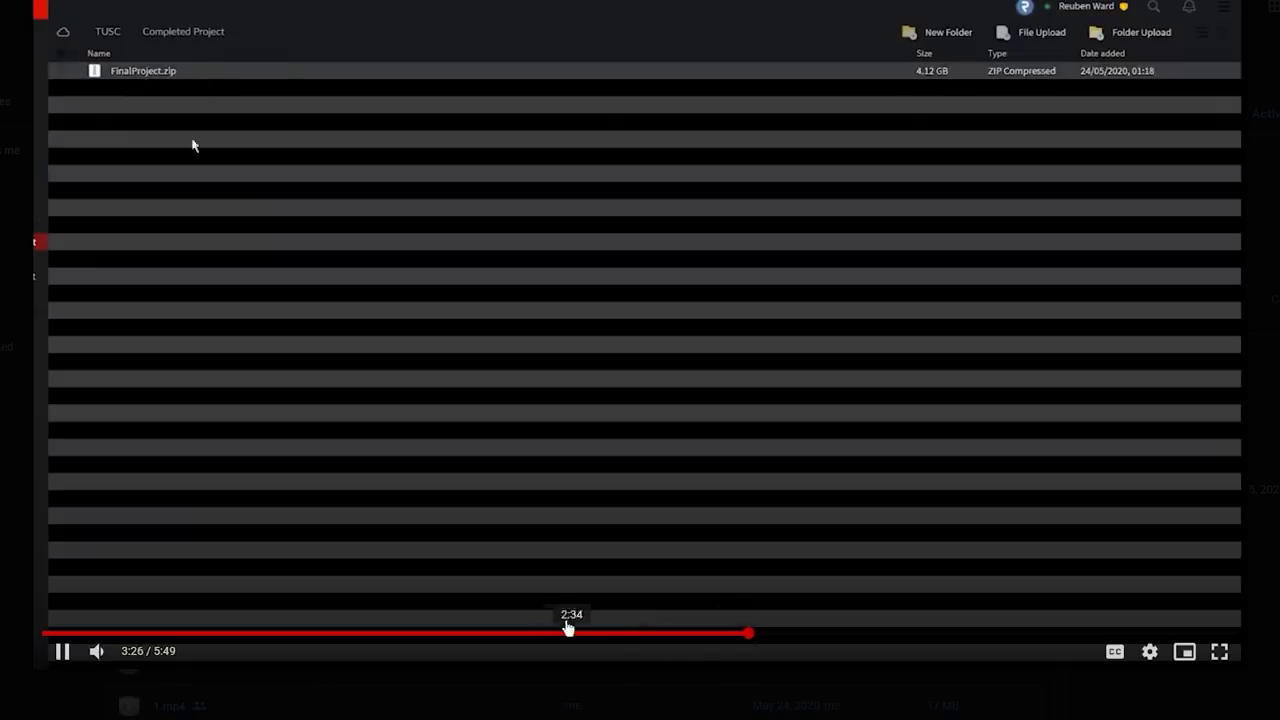
left_click(457, 633)
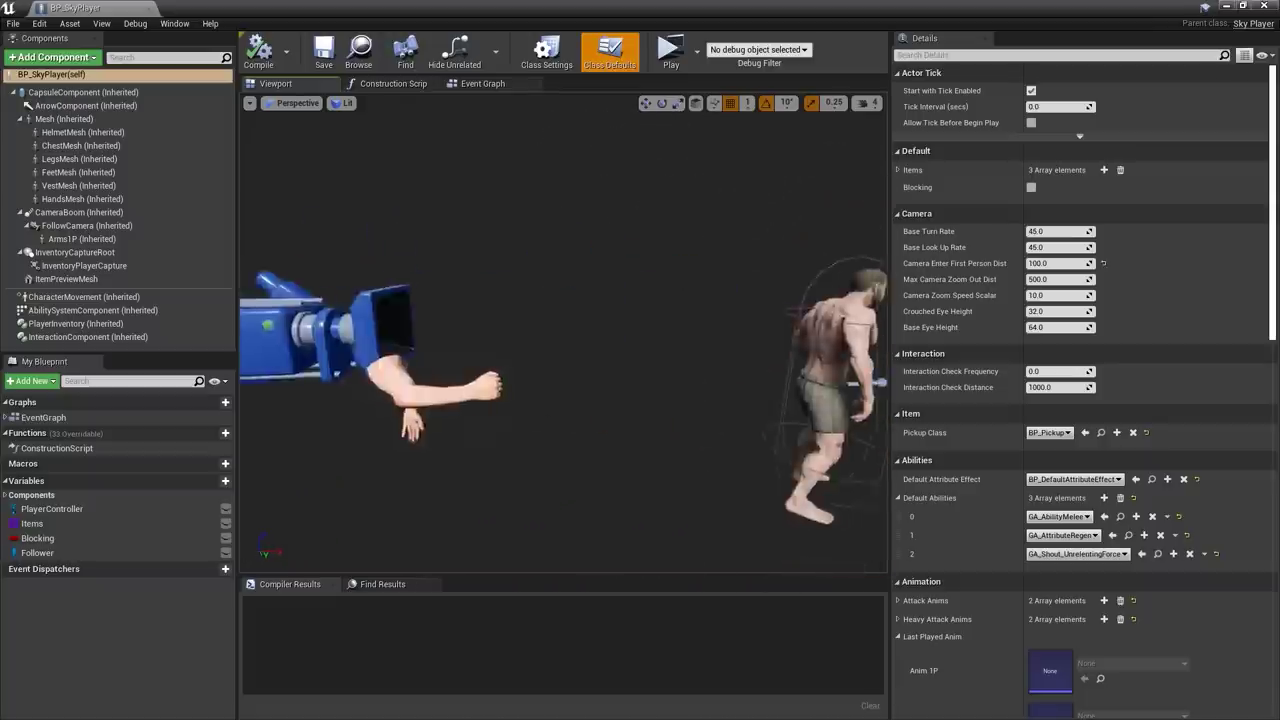
scroll(436, 369, "down", 5)
left_click(87, 225)
left_click(79, 212)
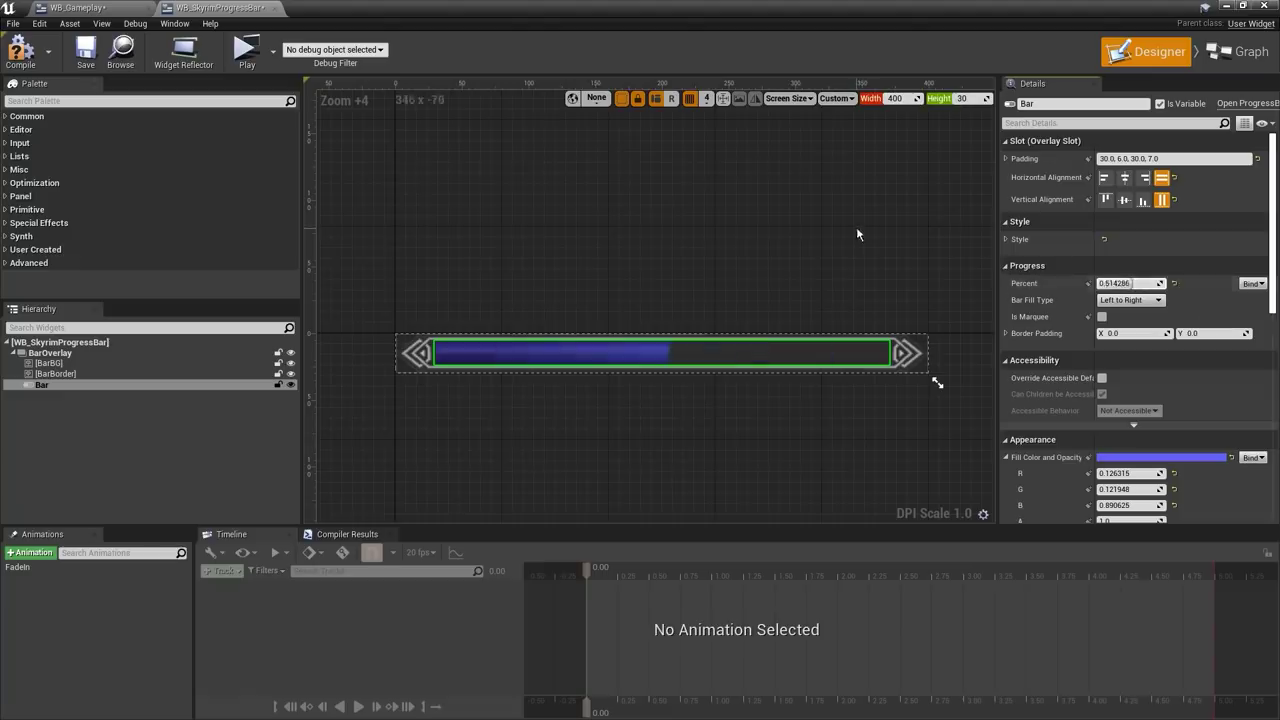
left_click(857, 234)
key("ctrl+z")
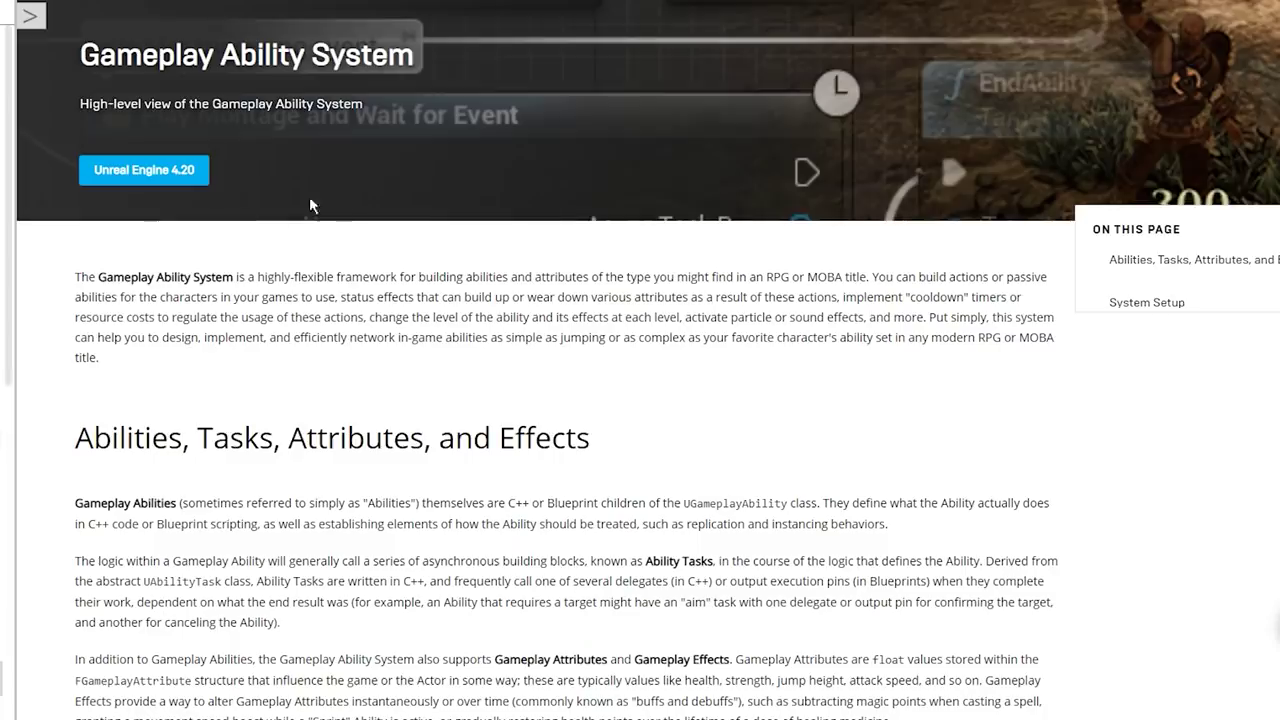
- Scroll the Gameplay Ability System documentation down to the System Setup code blocks
scroll(487, 198, "down", 1)
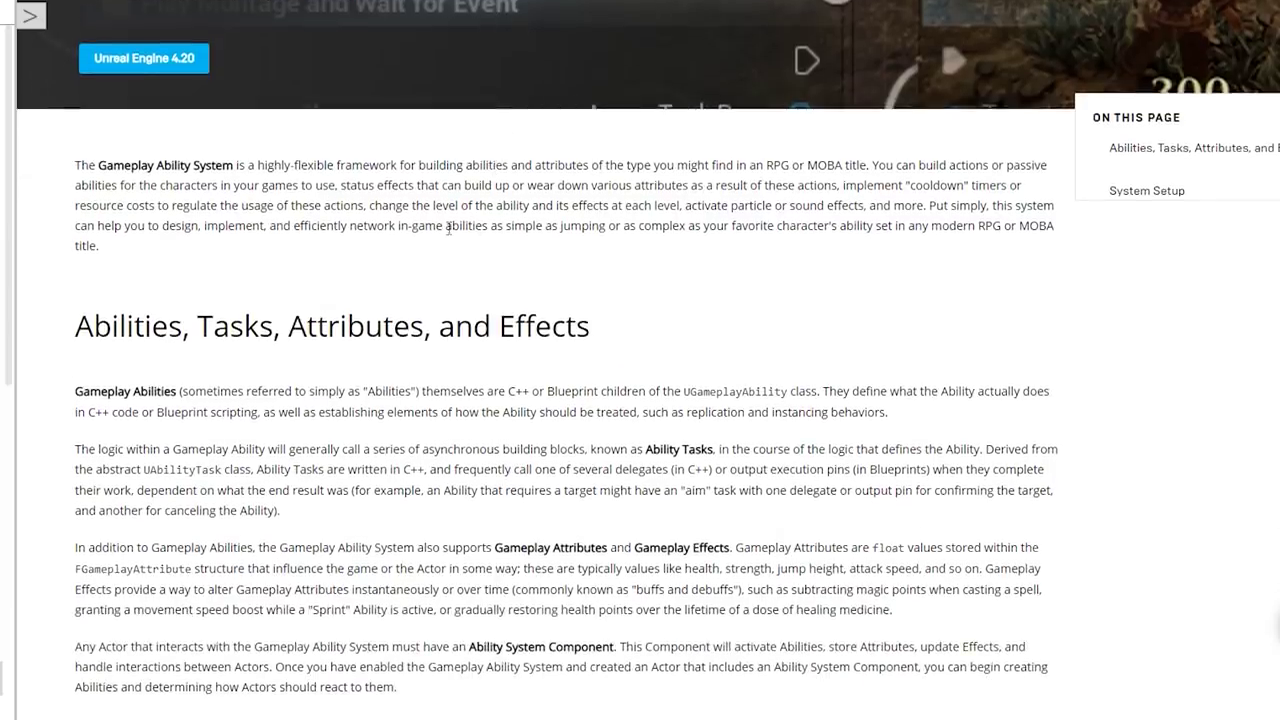
scroll(449, 228, "down", 5)
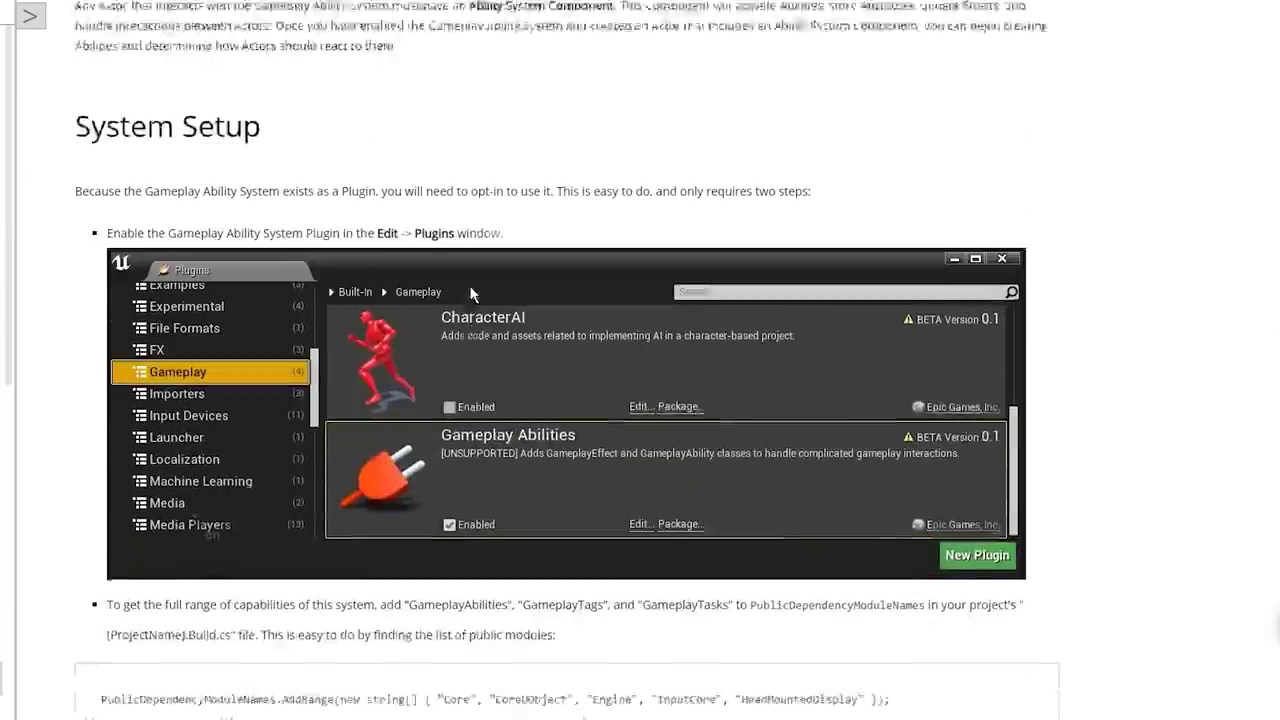
scroll(469, 285, "down", 4)
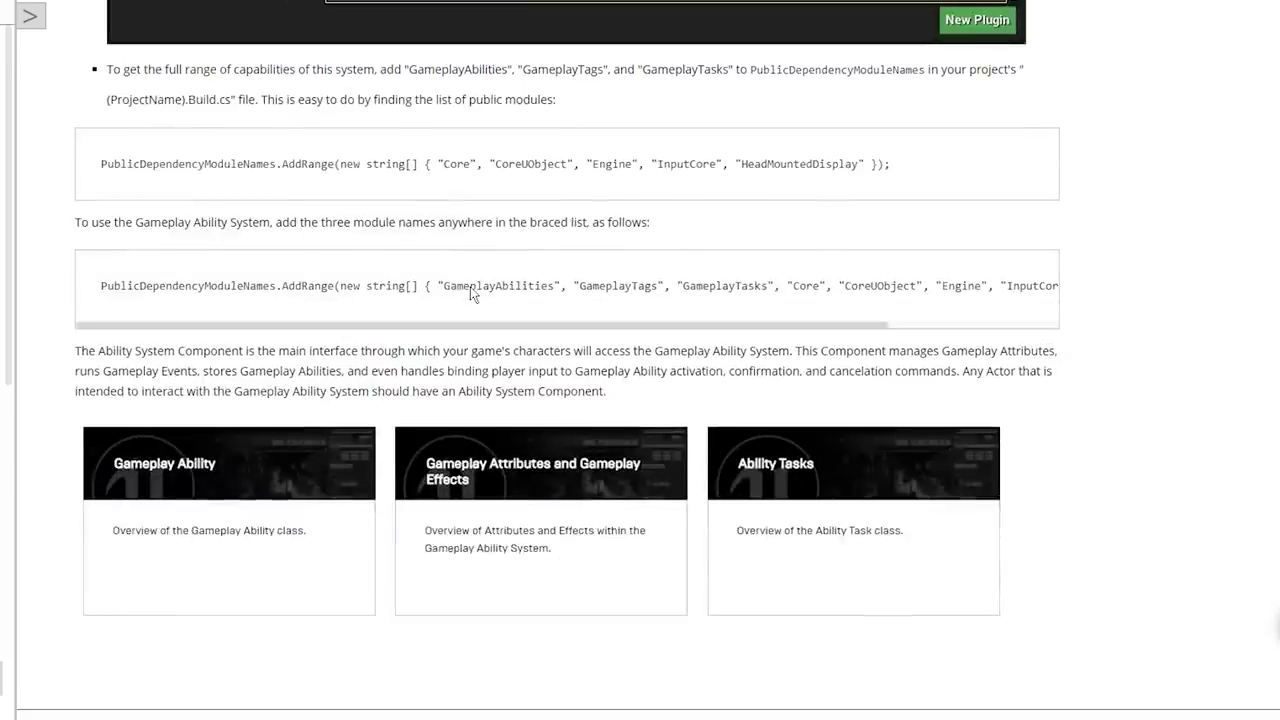
scroll(470, 292, "down", 1)
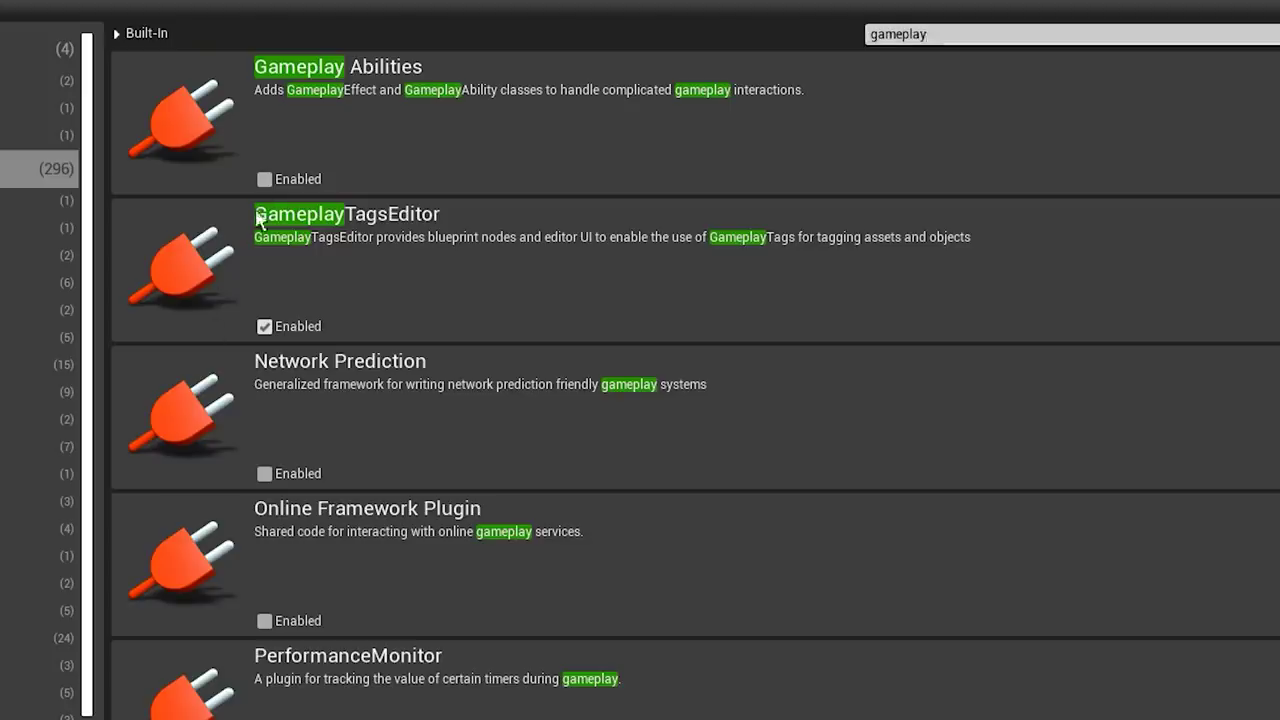
- Enable the Gameplay Abilities plugin and preview the progress bar's blue BarFill in the widget
left_click(264, 179)
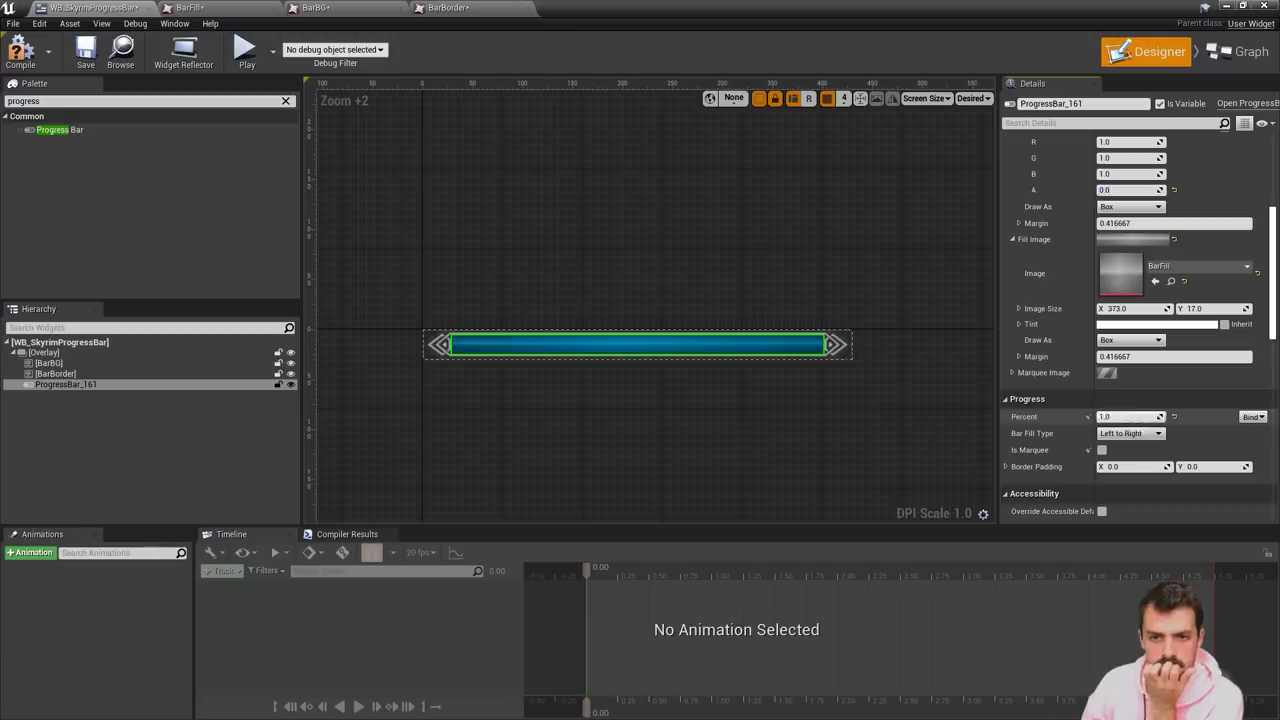
left_click(756, 224)
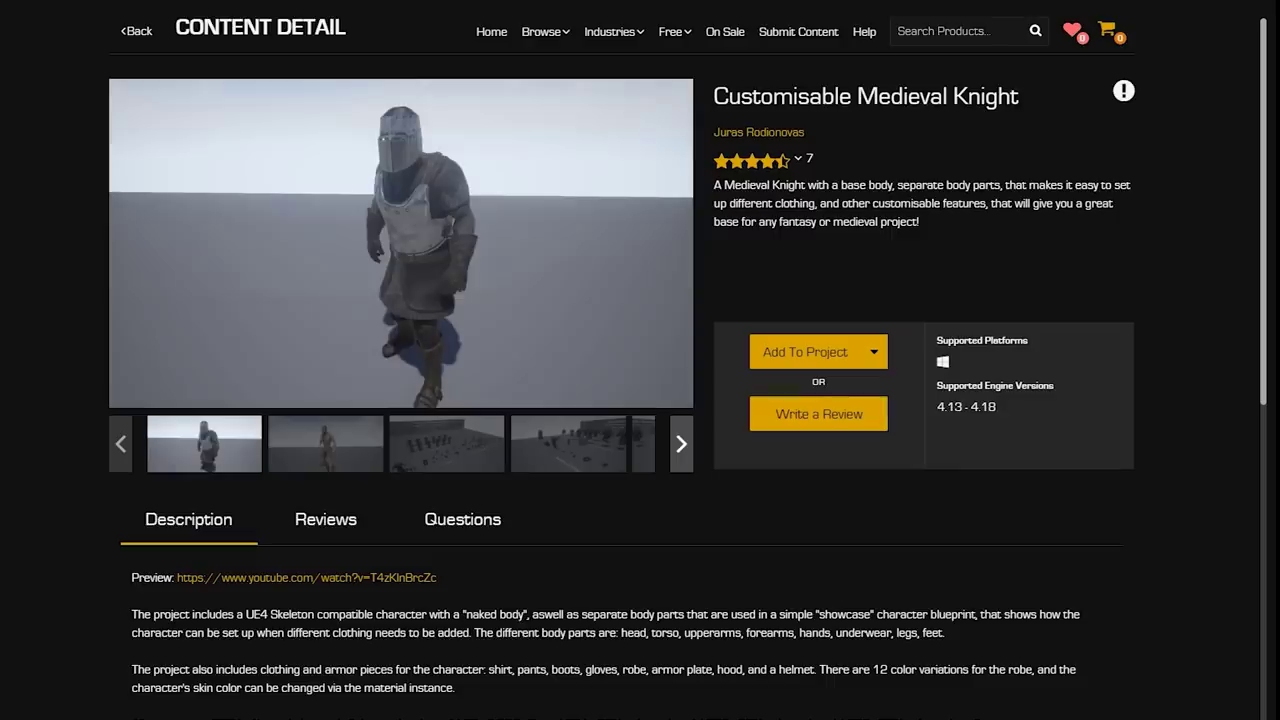
- Browse the Medieval Knight thumbnails and enlarge the gallery to the skin colour characters image
left_click(348, 441)
left_click(455, 450)
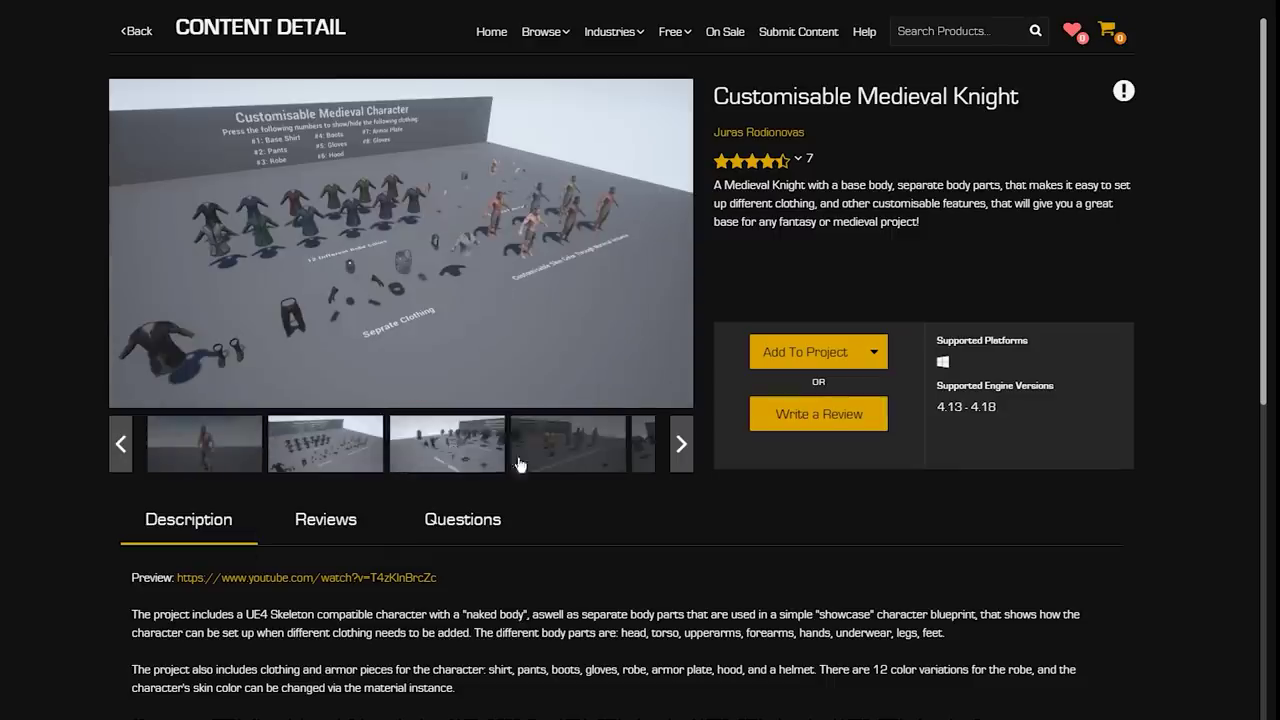
left_click(375, 264)
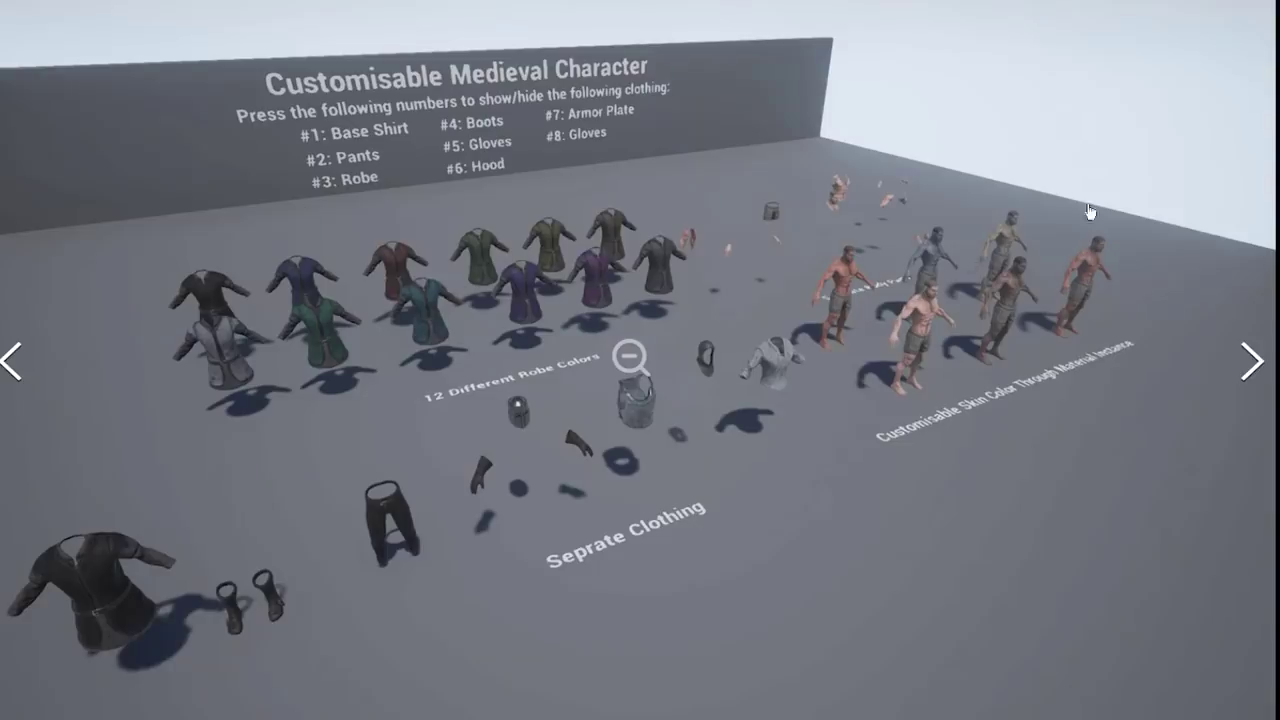
left_click(1255, 364)
left_click(1251, 366)
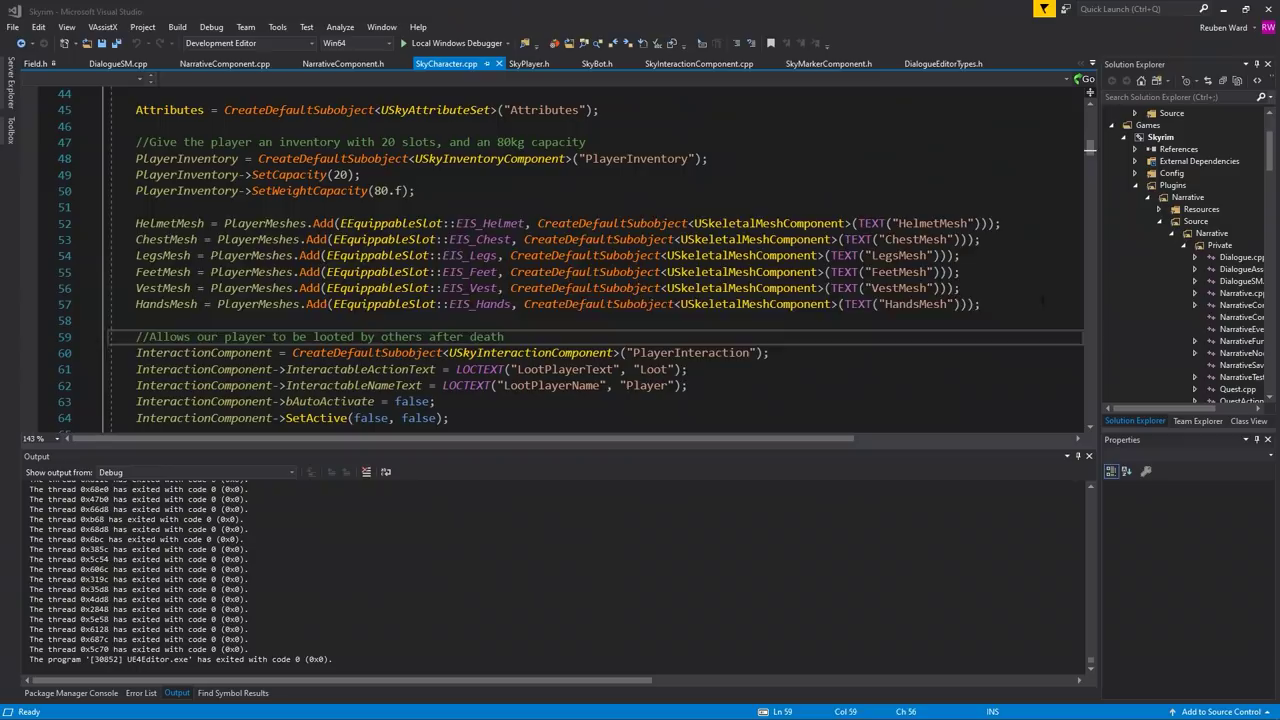
- Review the mesh setup lines, body-mesh loop and ZoomCamera, then go to SetPerspective's declaration
left_click_drag(982, 304, 110, 207)
scroll(283, 224, "down", 4)
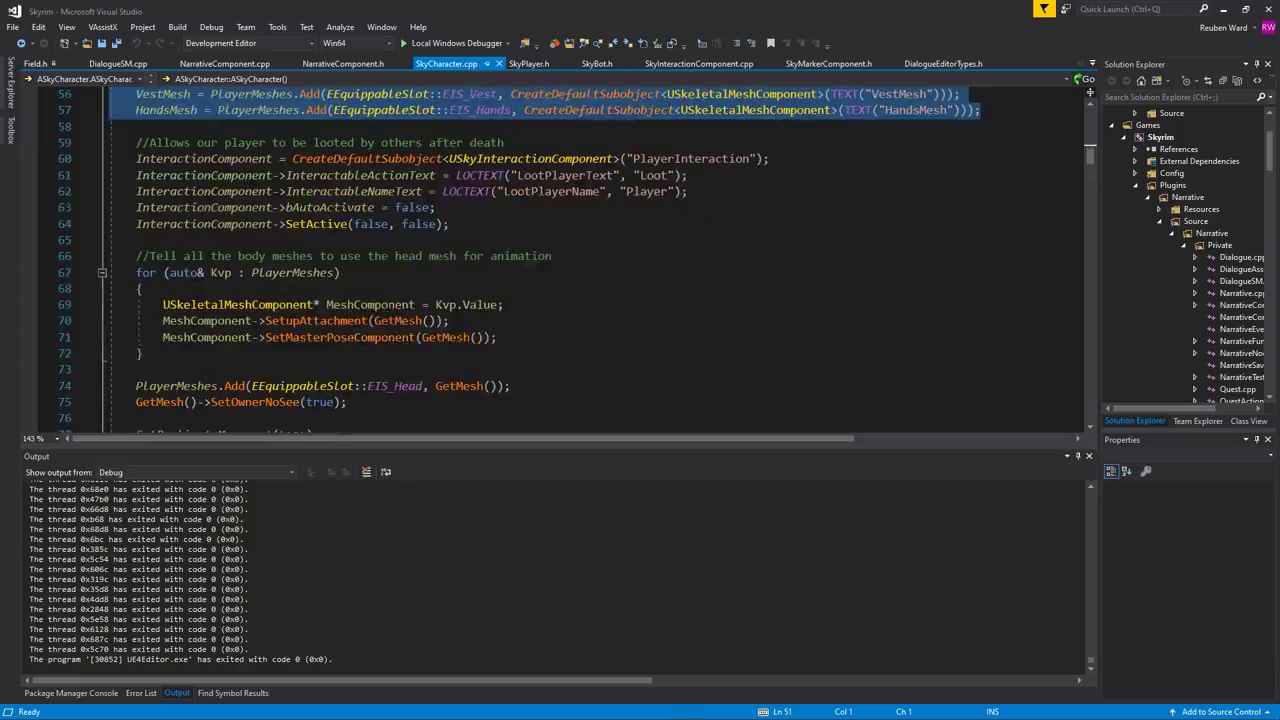
left_click_drag(145, 362, 110, 252)
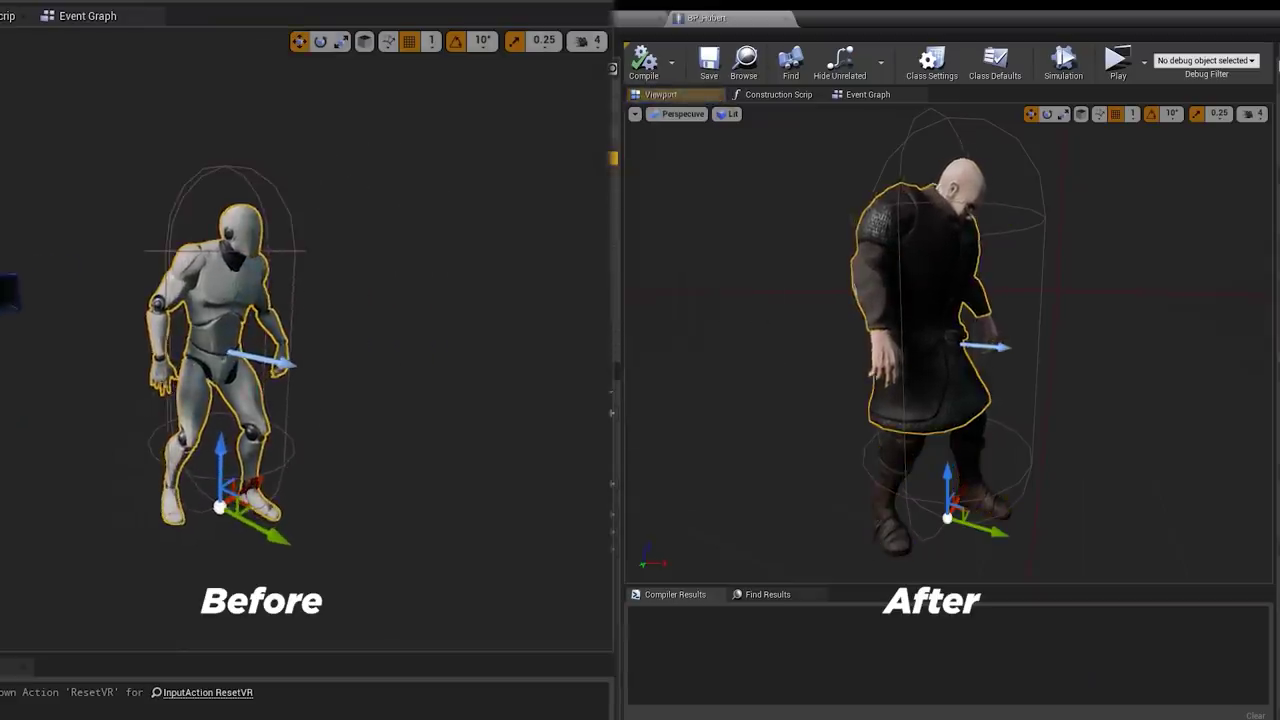
left_click_drag(116, 388, 110, 145)
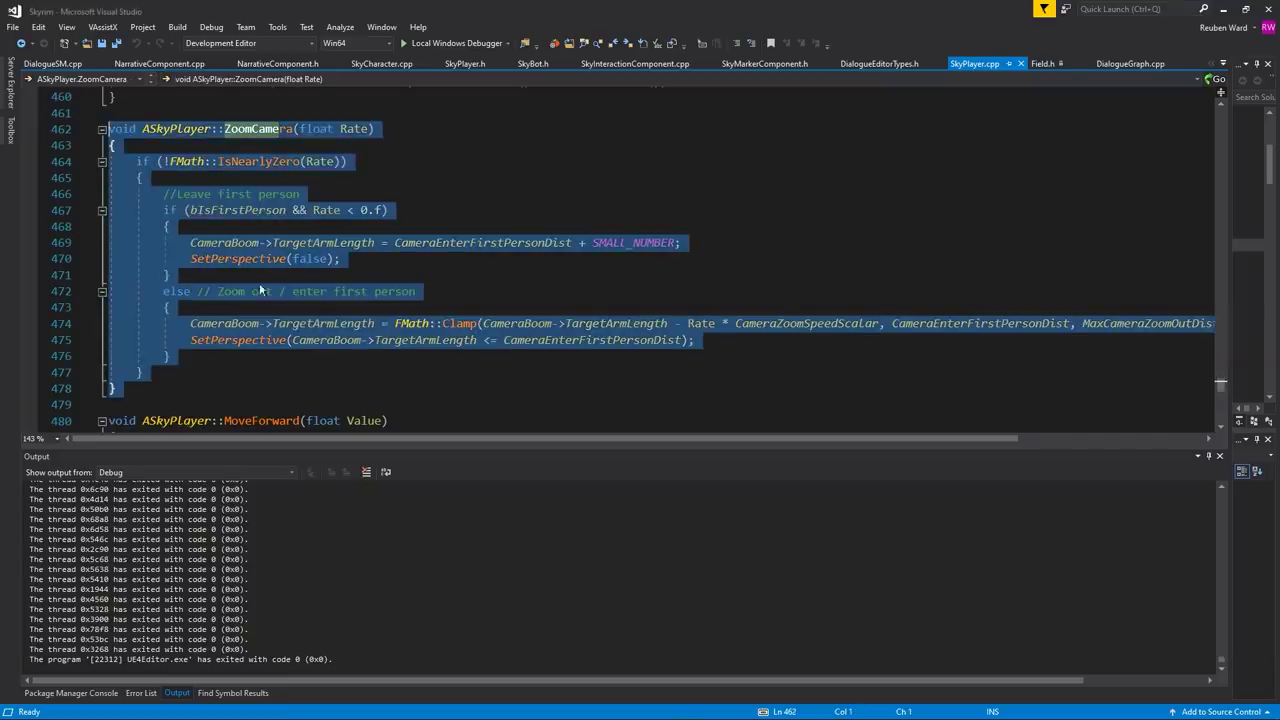
left_click(284, 291)
key("F12")
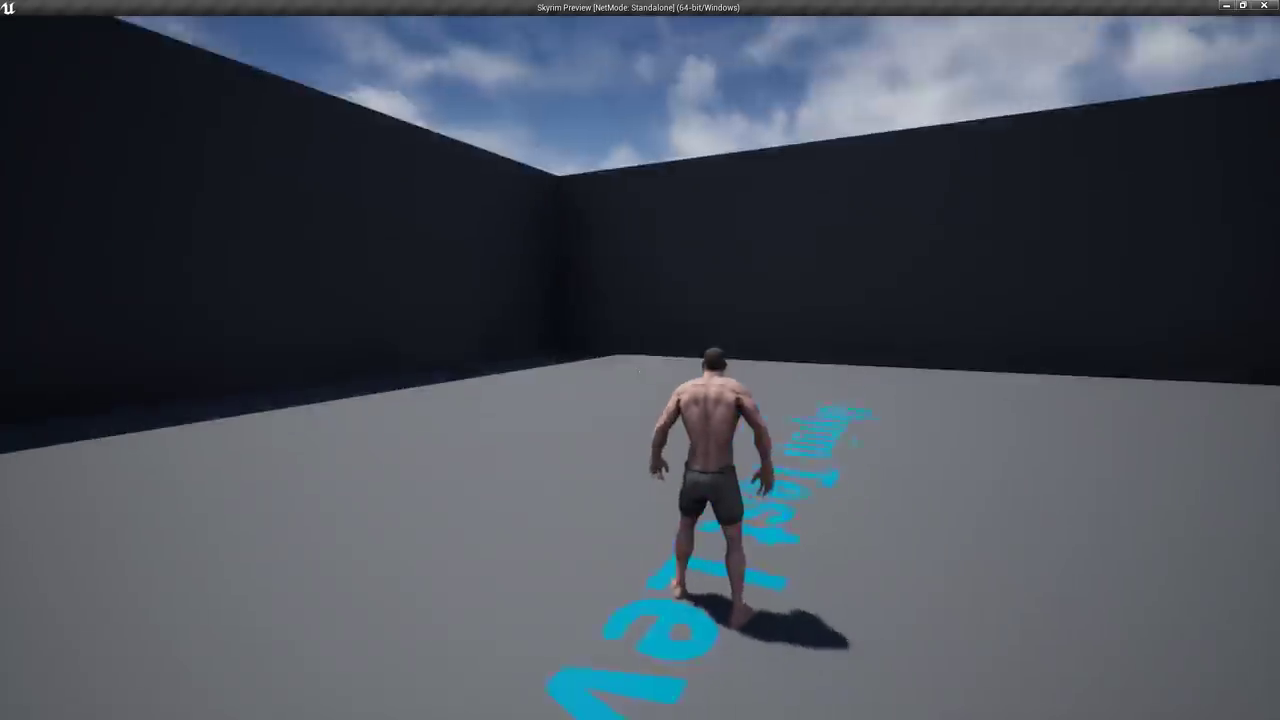
- Toggle first and third person, run over to pick up the cabbage, then talk to Belethor
key("f")
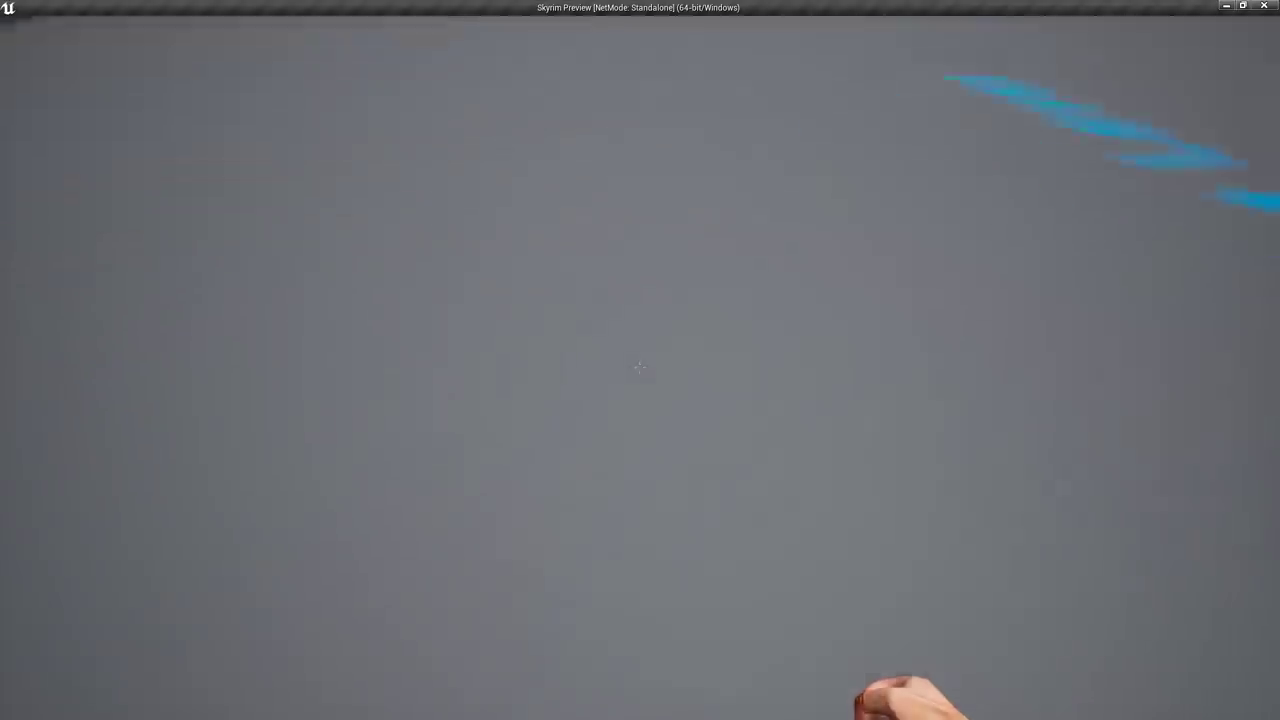
key("f")
key("w")
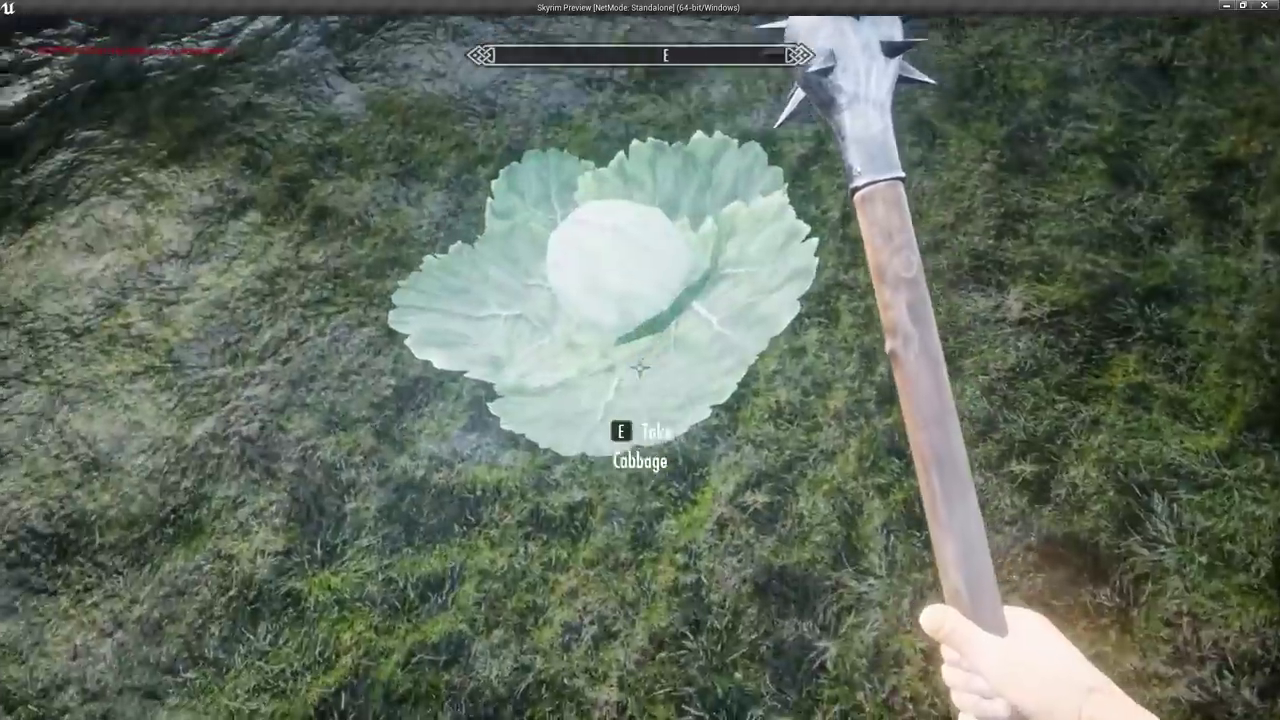
key("e")
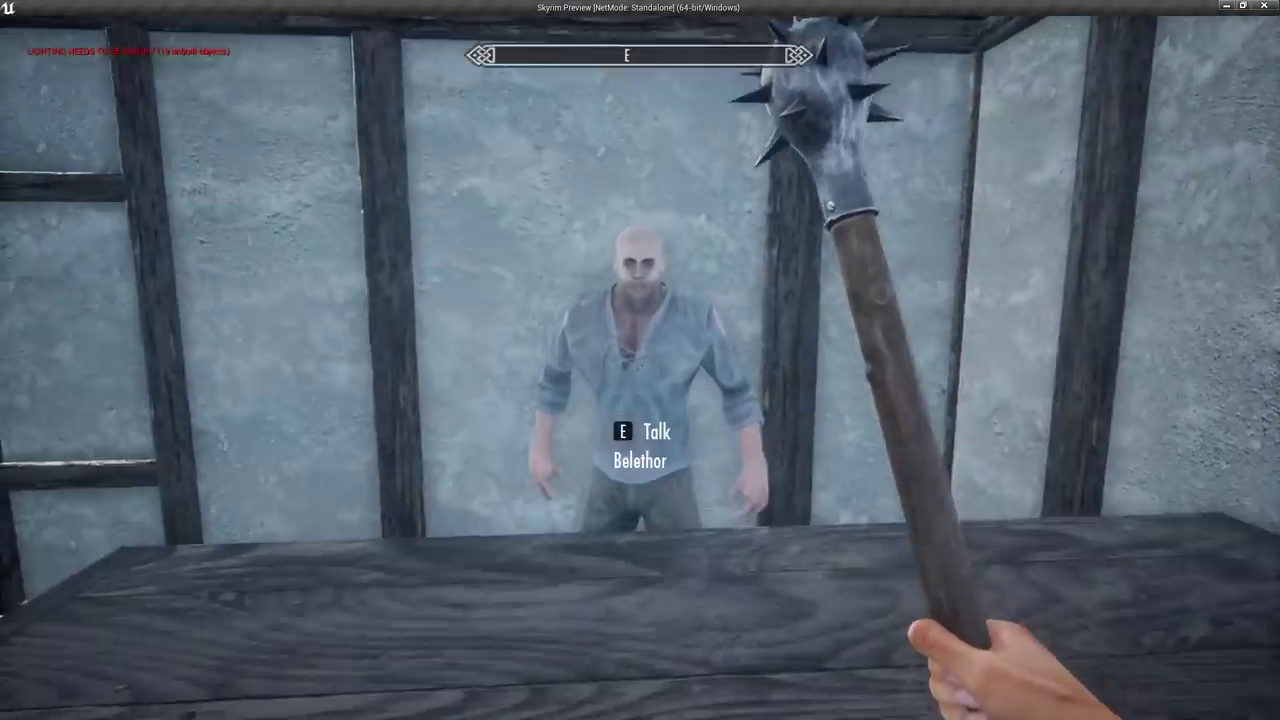
key("e")
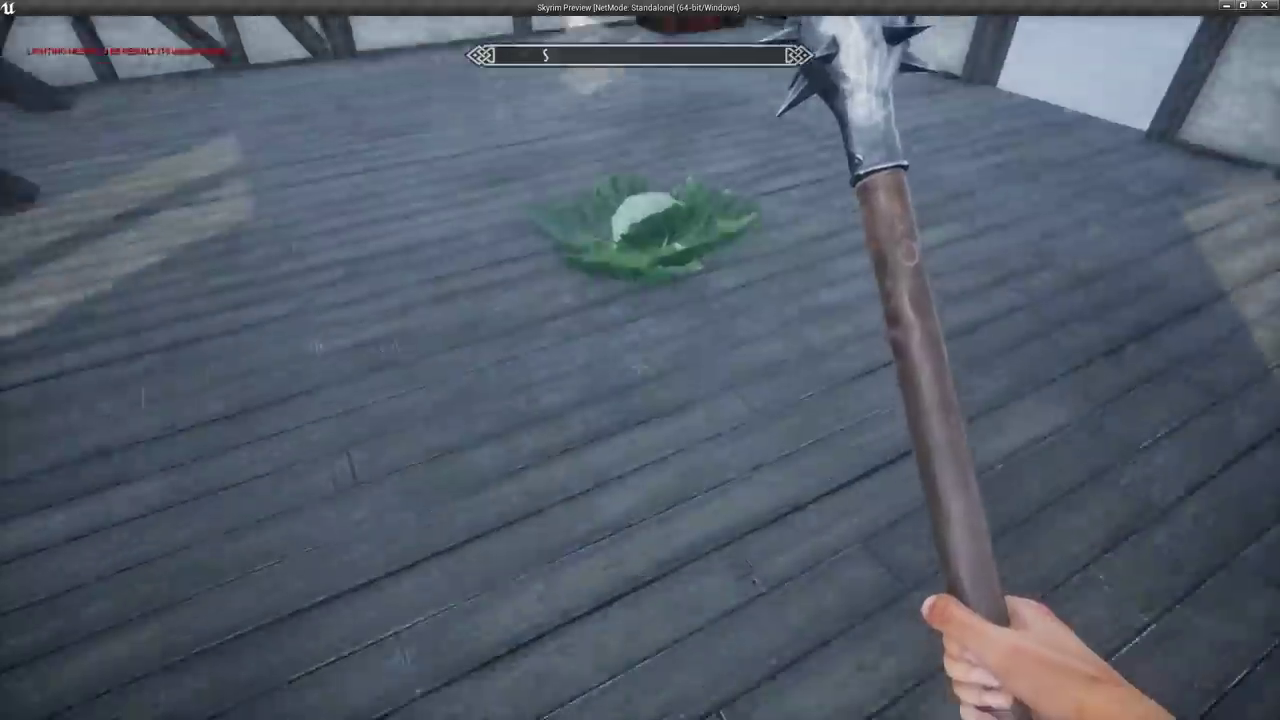
- Walk up to the chest on the wooden platform and loot it
key("w")
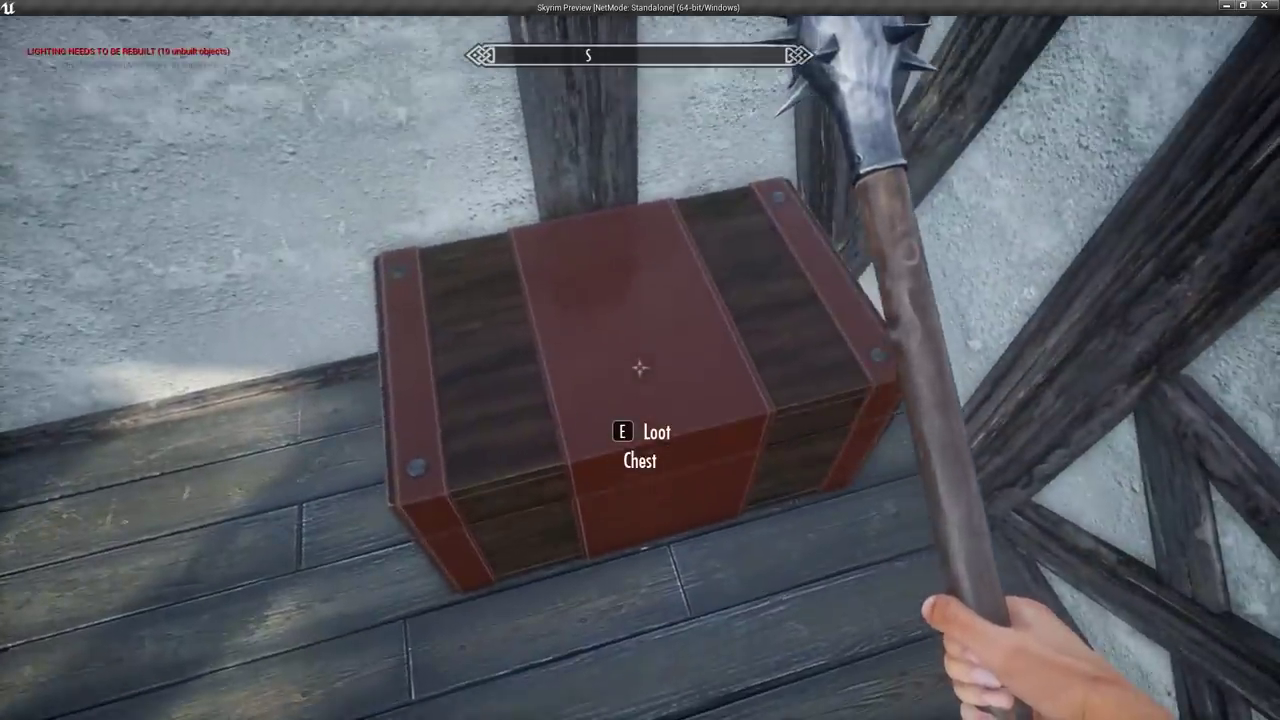
key("e")
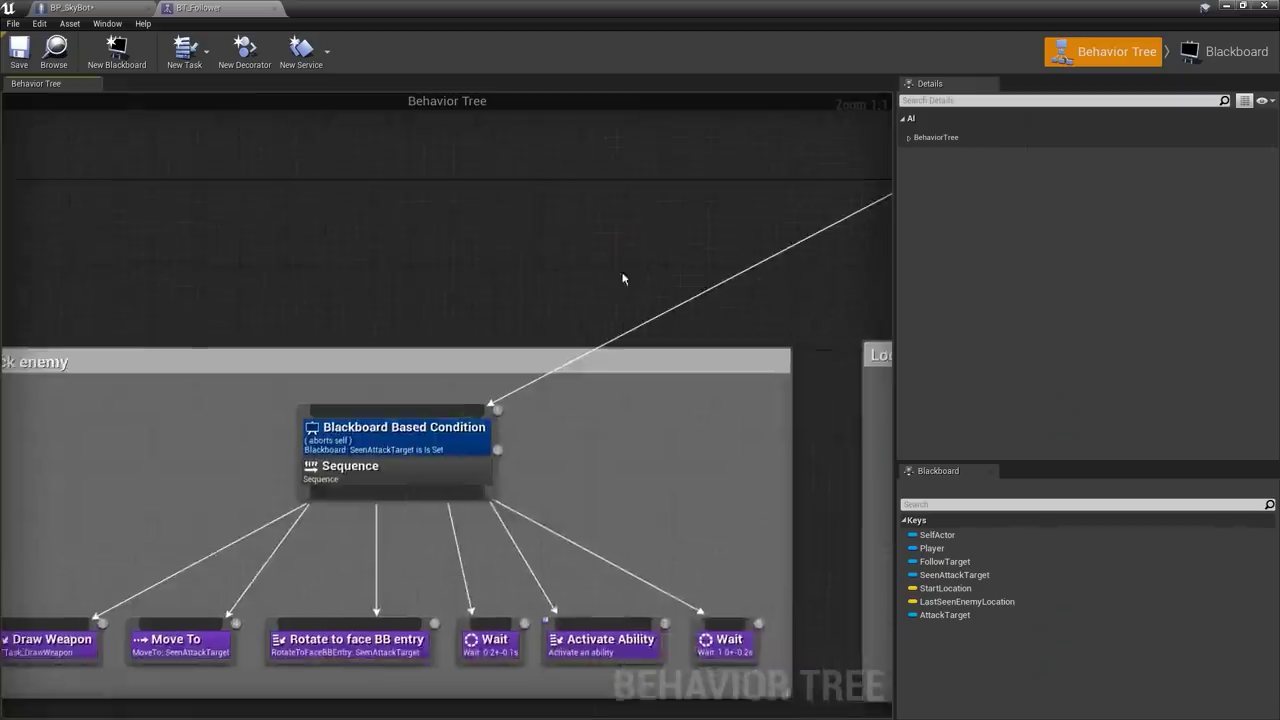
- Pan through BT_Follower's Attack, Look for lost enemy and Follow the player sections
scroll(622, 278, "down", 2)
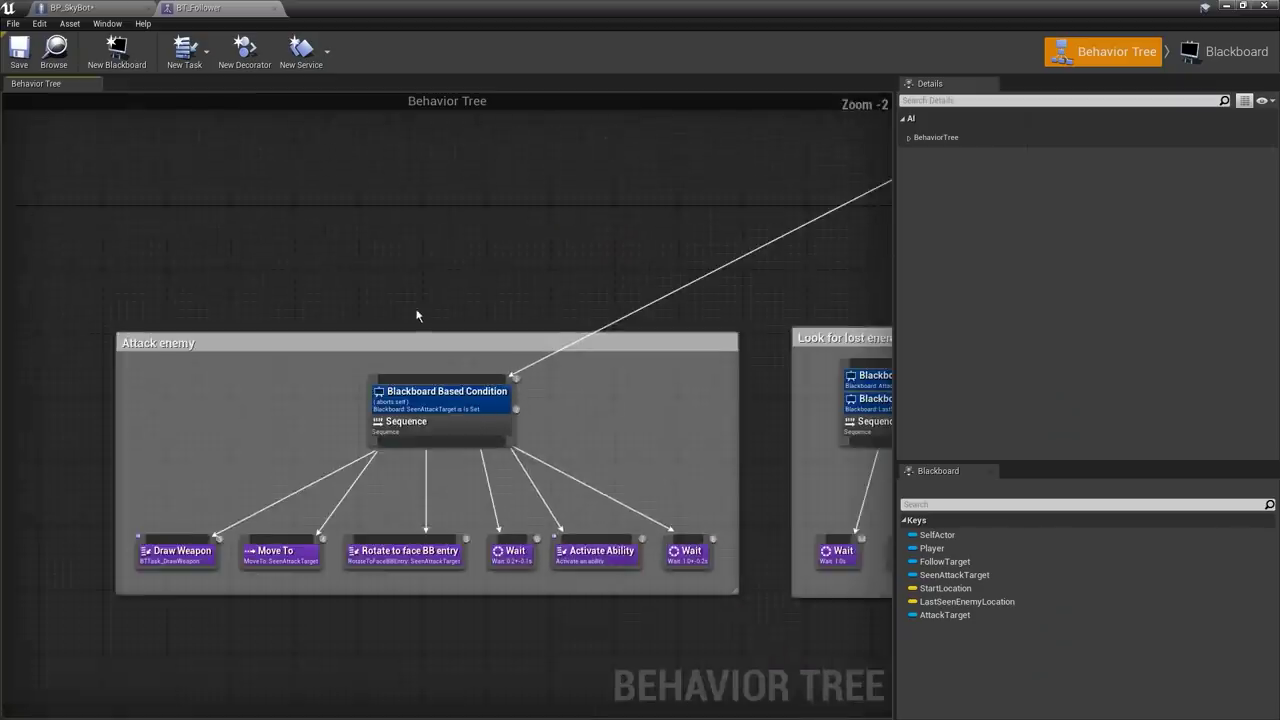
right_click_drag(417, 237, 388, 186)
scroll(388, 186, "down", 2)
right_click_drag(534, 258, 329, 234)
right_click_drag(668, 235, 316, 198)
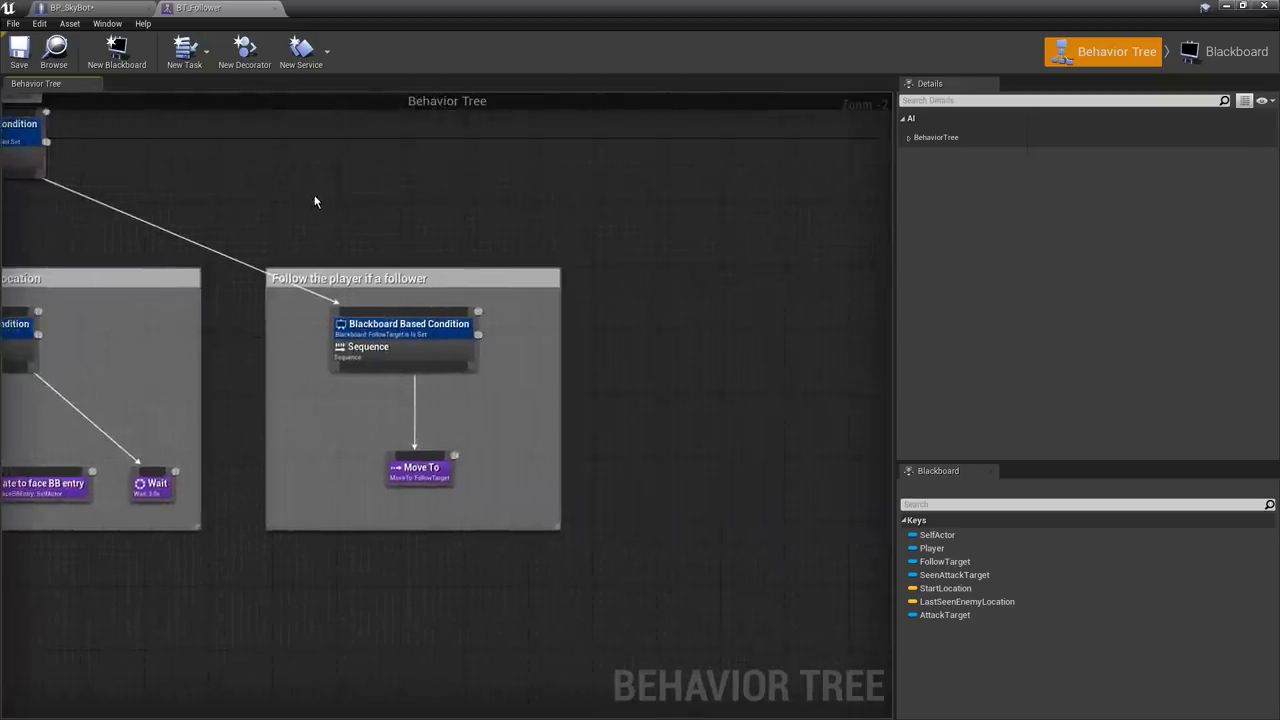
scroll(429, 249, "down", 5)
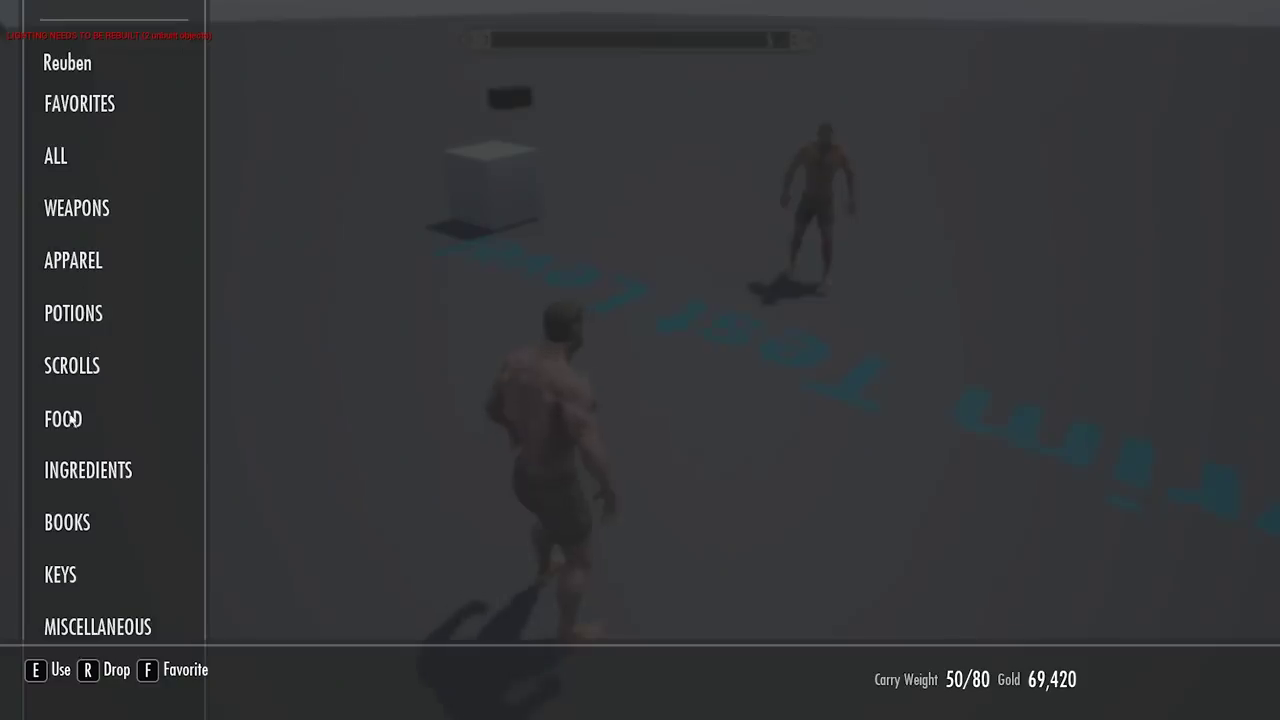
- Drop cabbages from the inventory's FOOD list onto the floor
left_click(70, 417)
key("Tab")
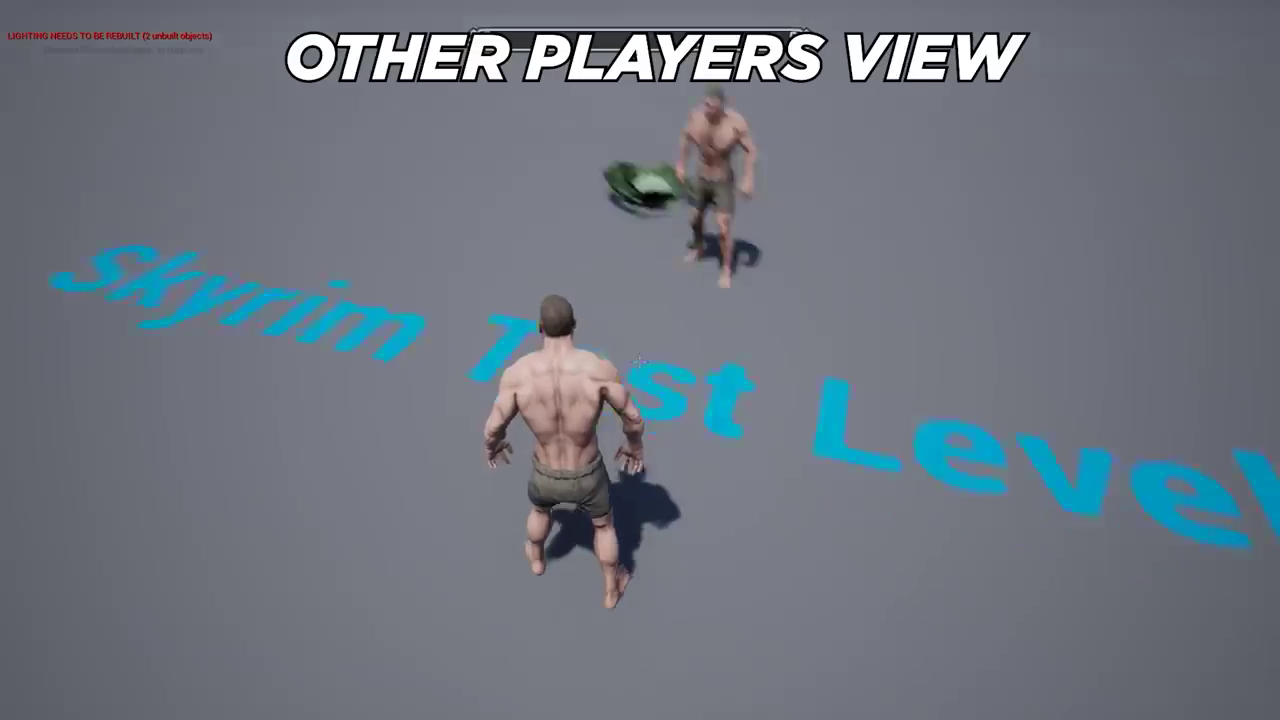
key("w")
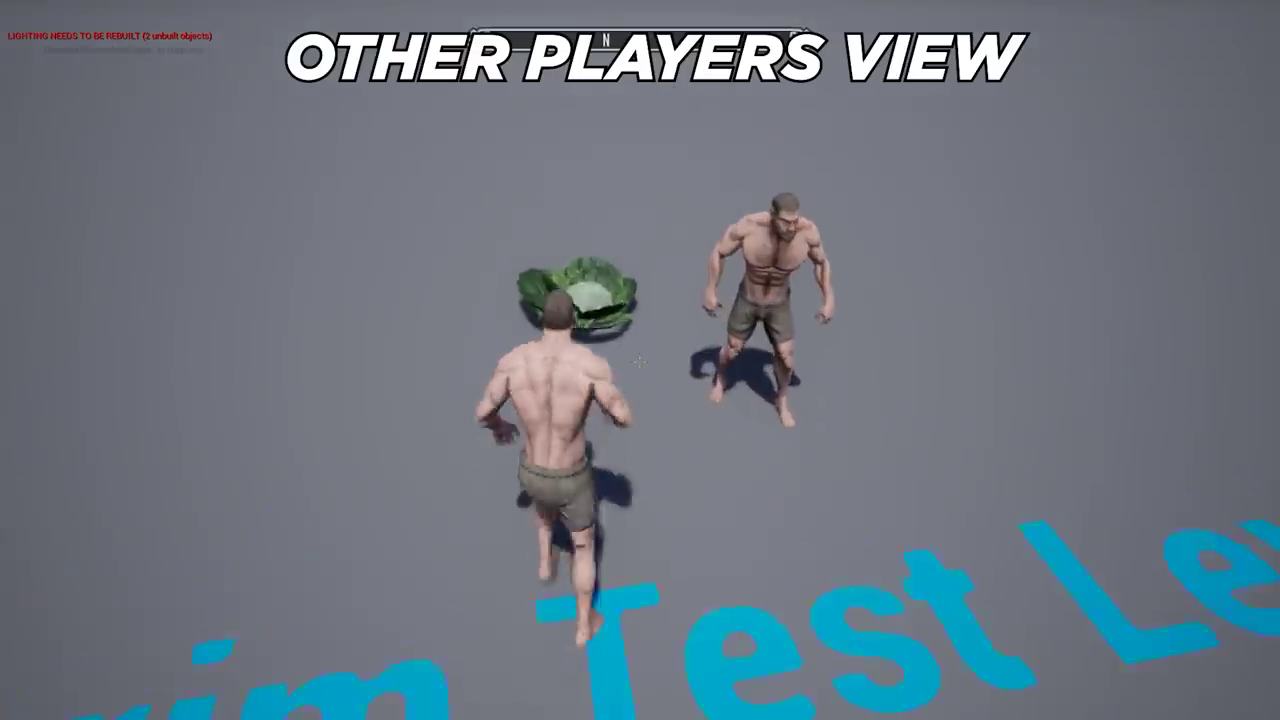
key("Tab")
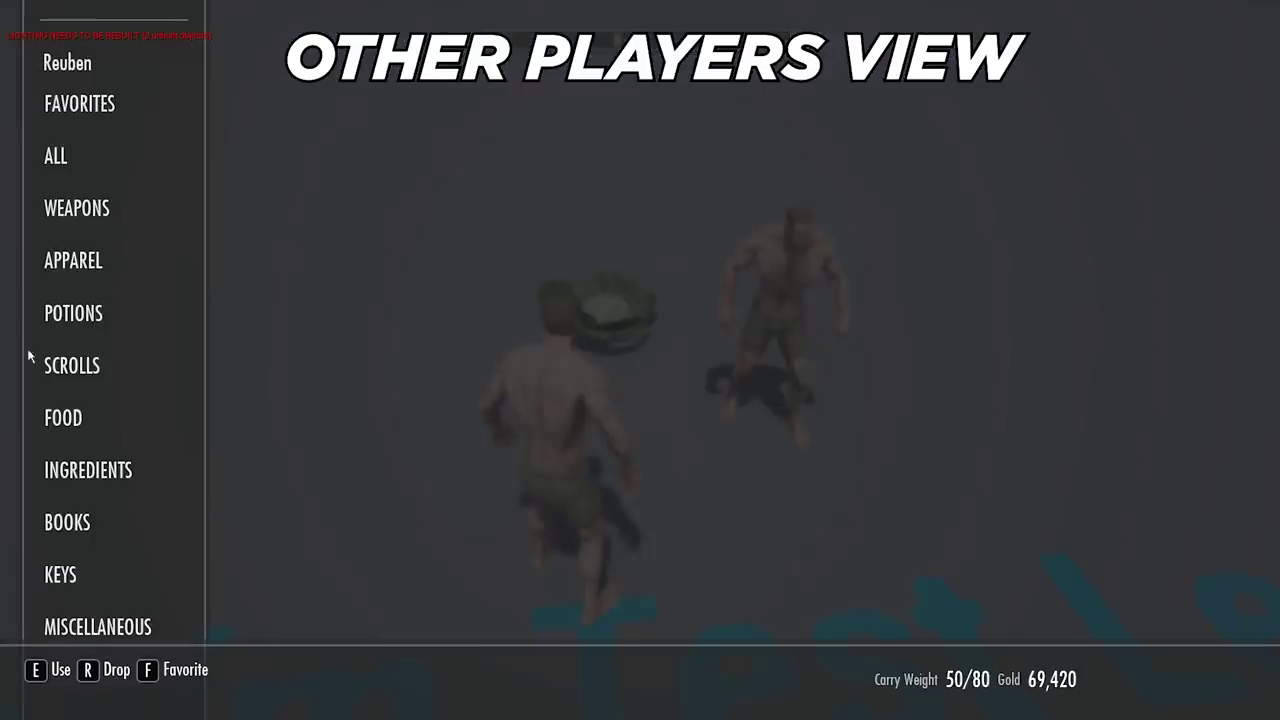
mouse_move(300, 155)
key("r")
key("Tab")
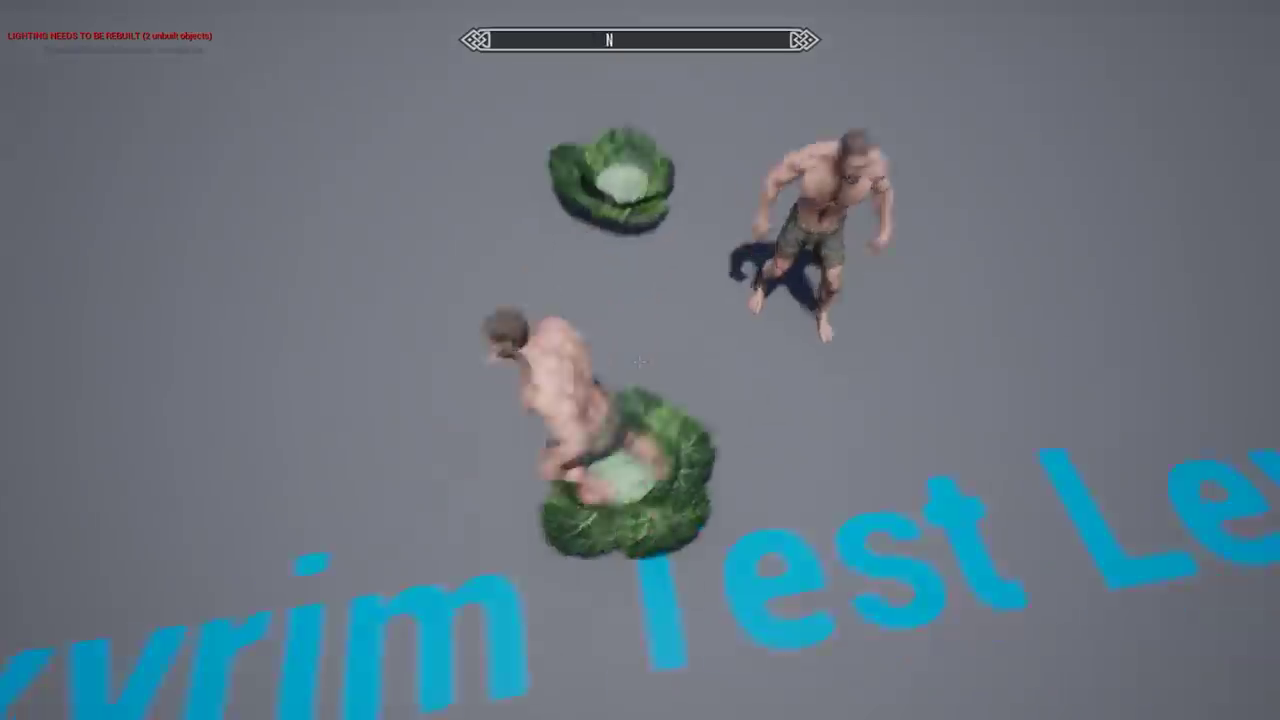
- Pick up the dropped cabbages and confirm FOOD lists Cabbage (6) and Vegetable Stew (5)
key("e")
key("e")
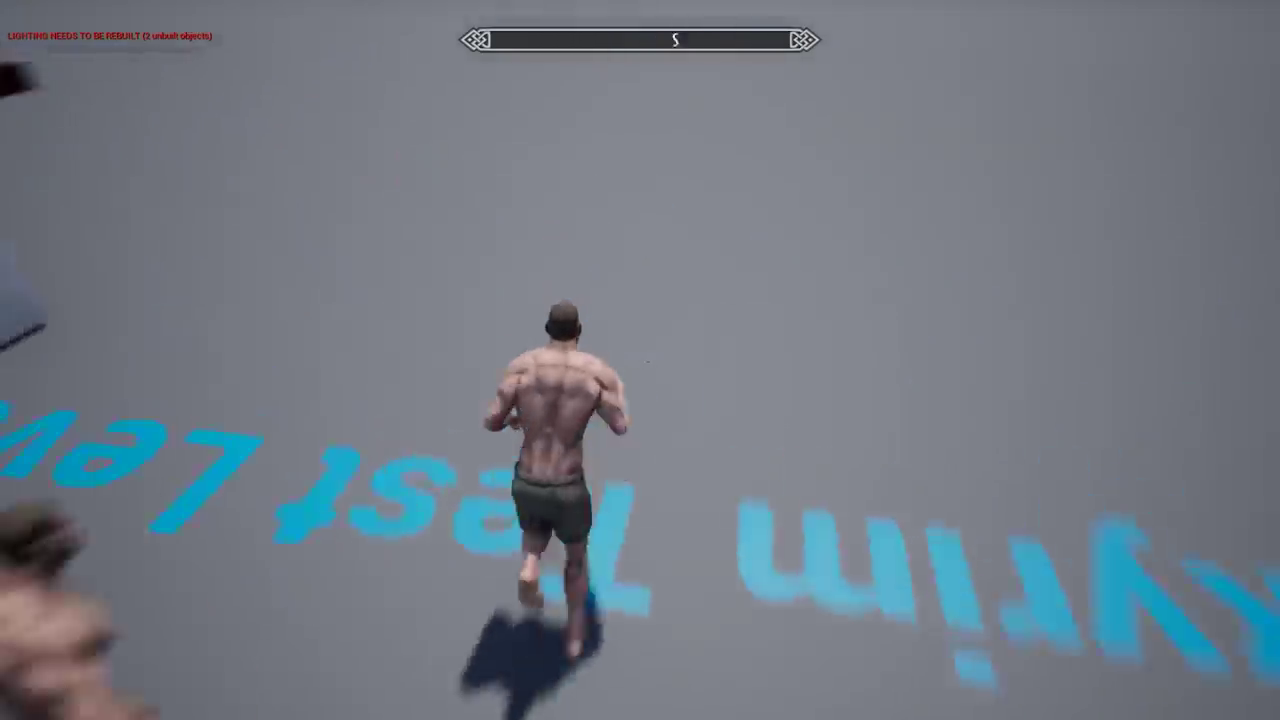
key("Tab")
left_click(72, 420)
mouse_move(340, 152)
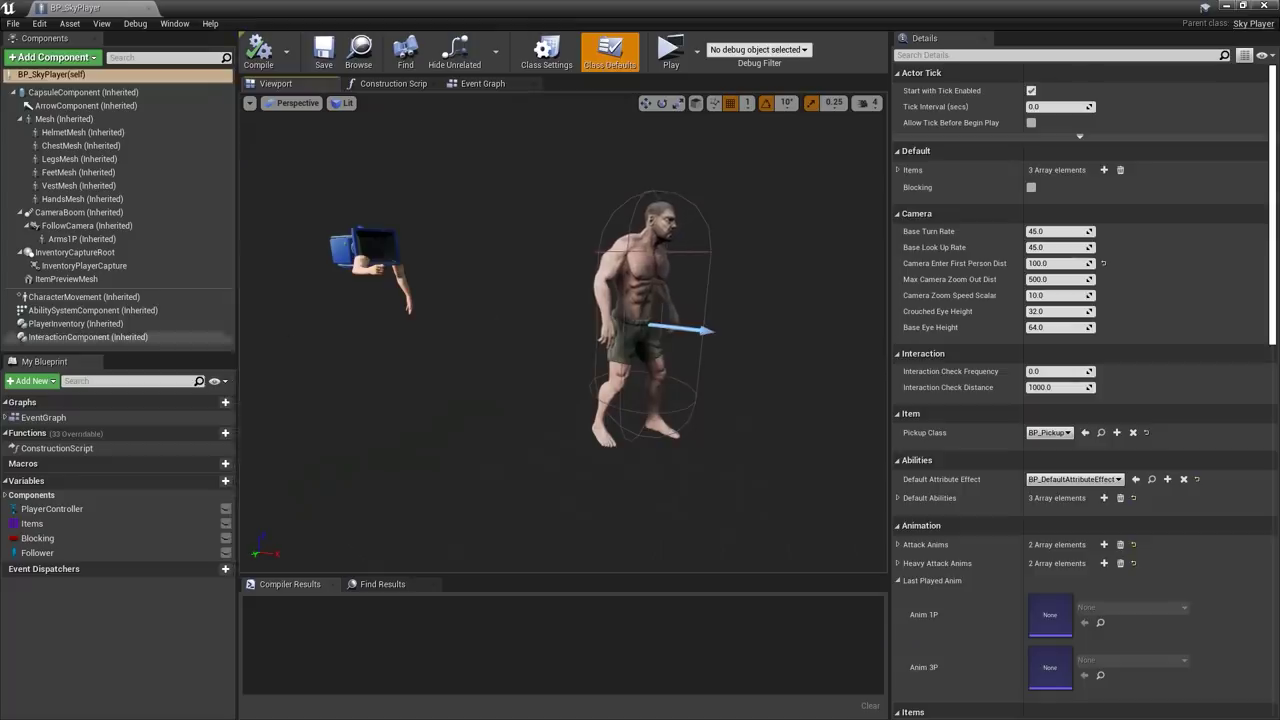
- Inspect the player's PlayerInventory and the chest's SkyInventory components, then list the chest's loot
left_click(72, 324)
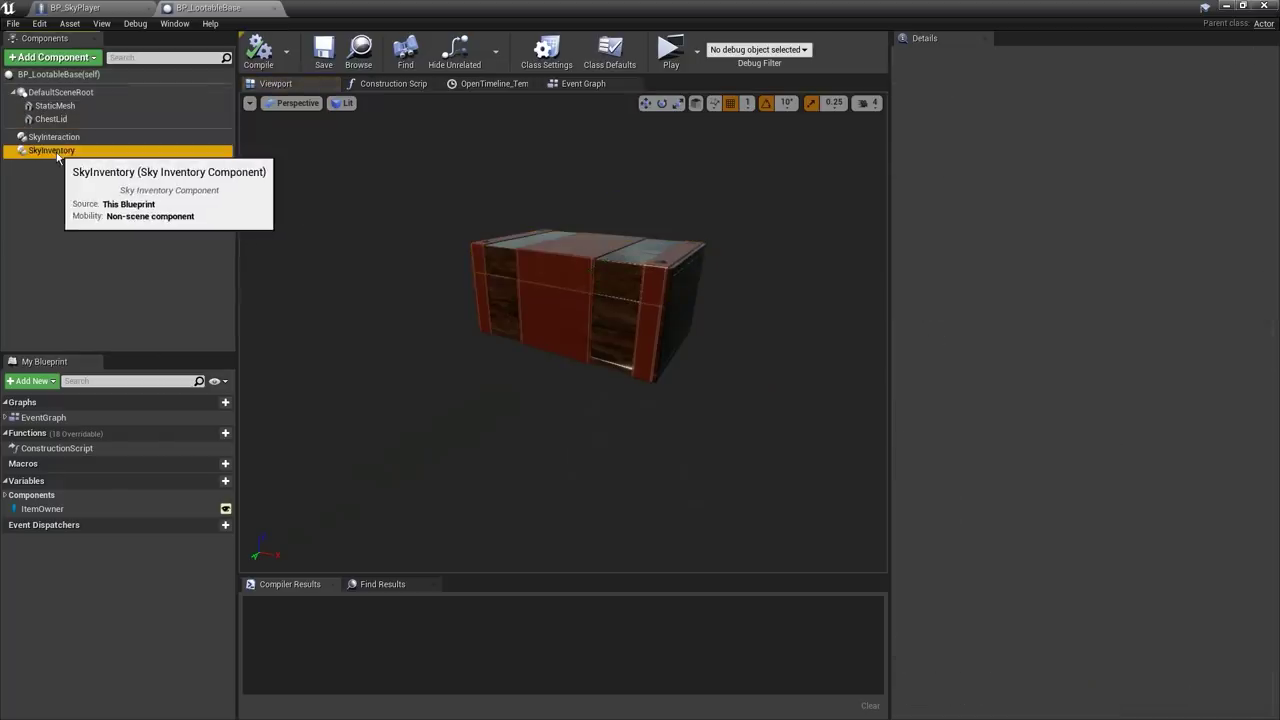
left_click(57, 151)
left_click(44, 253)
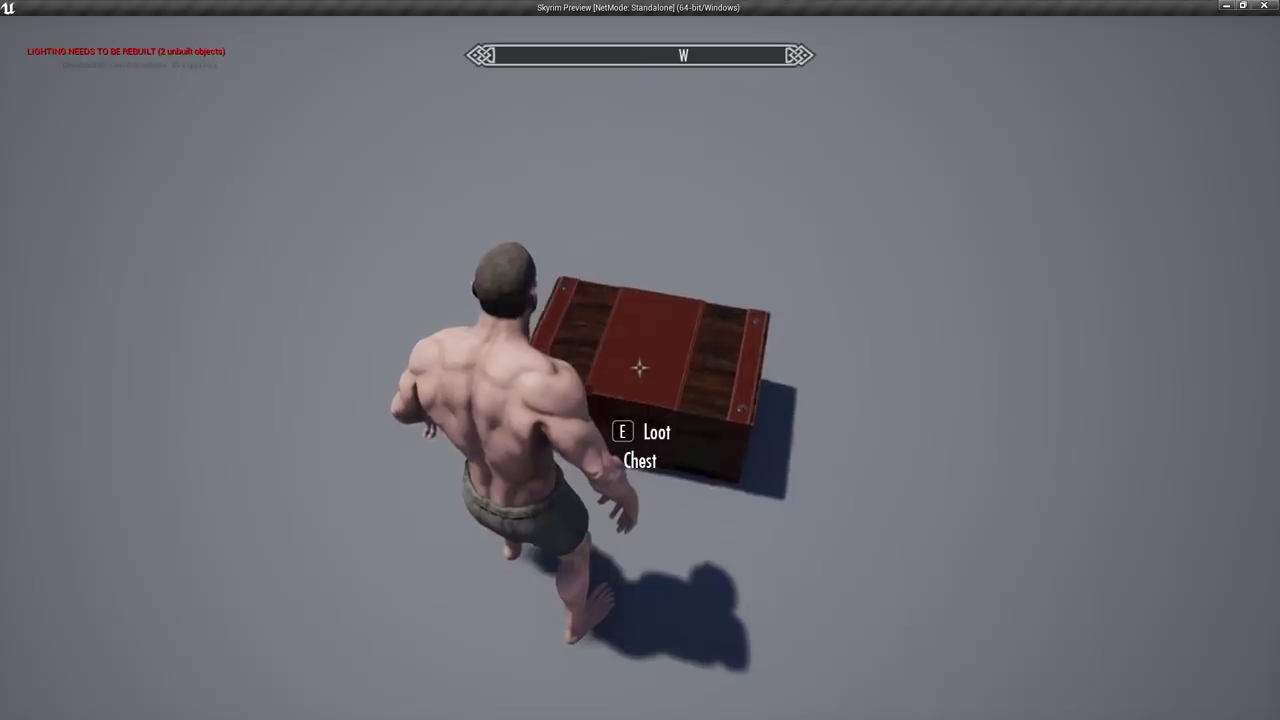
key("i")
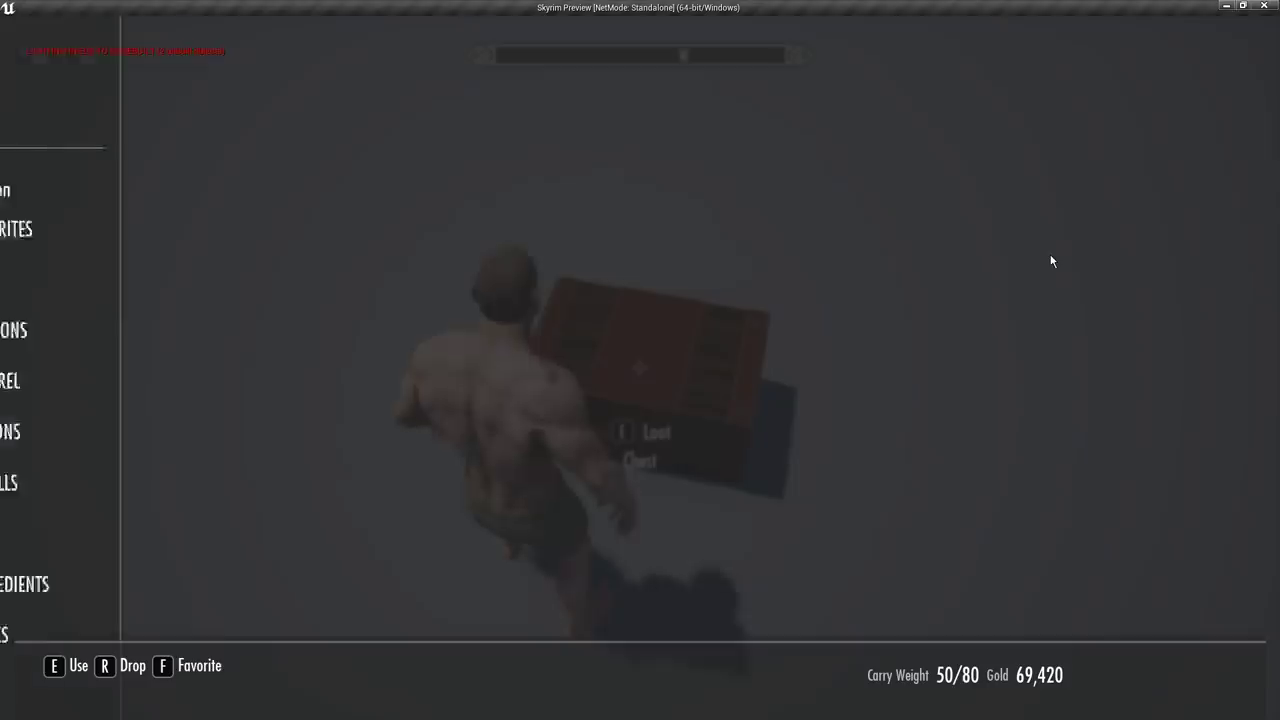
left_click(79, 119)
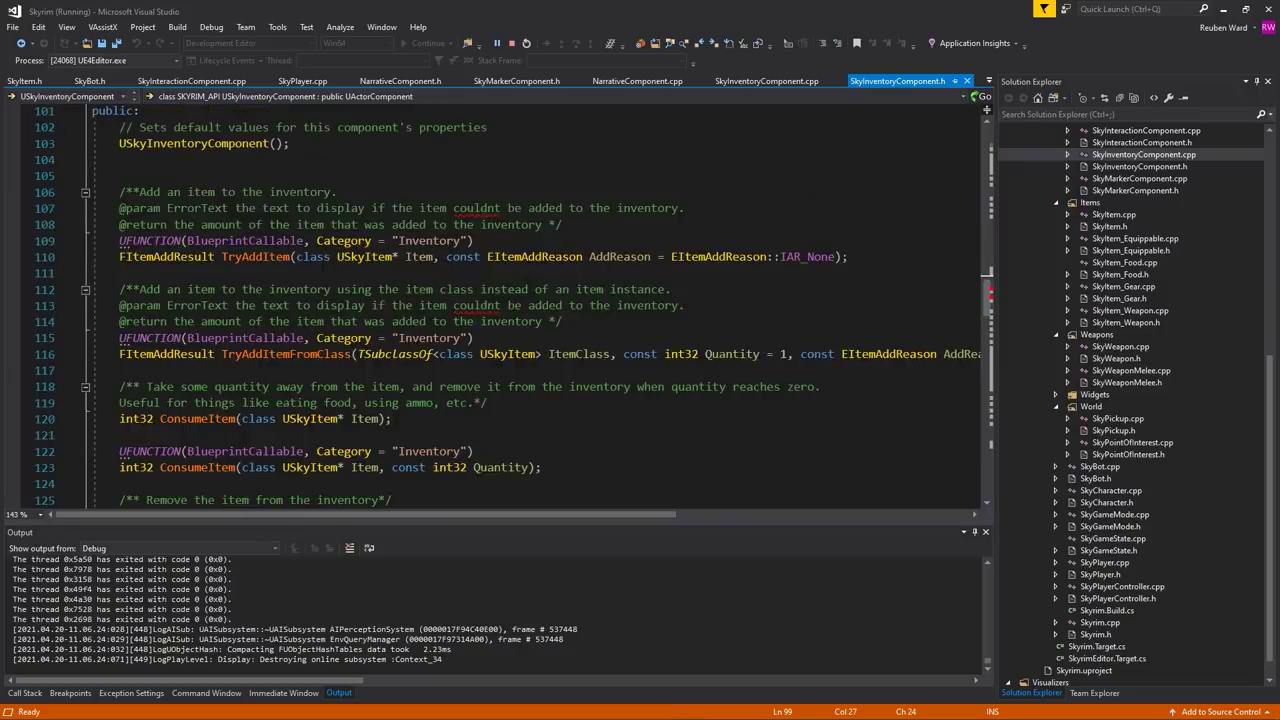
- Add a '//Check i' comment line inside ReplicateSubobjects' per-item loop
left_click_drag(848, 256, 218, 224)
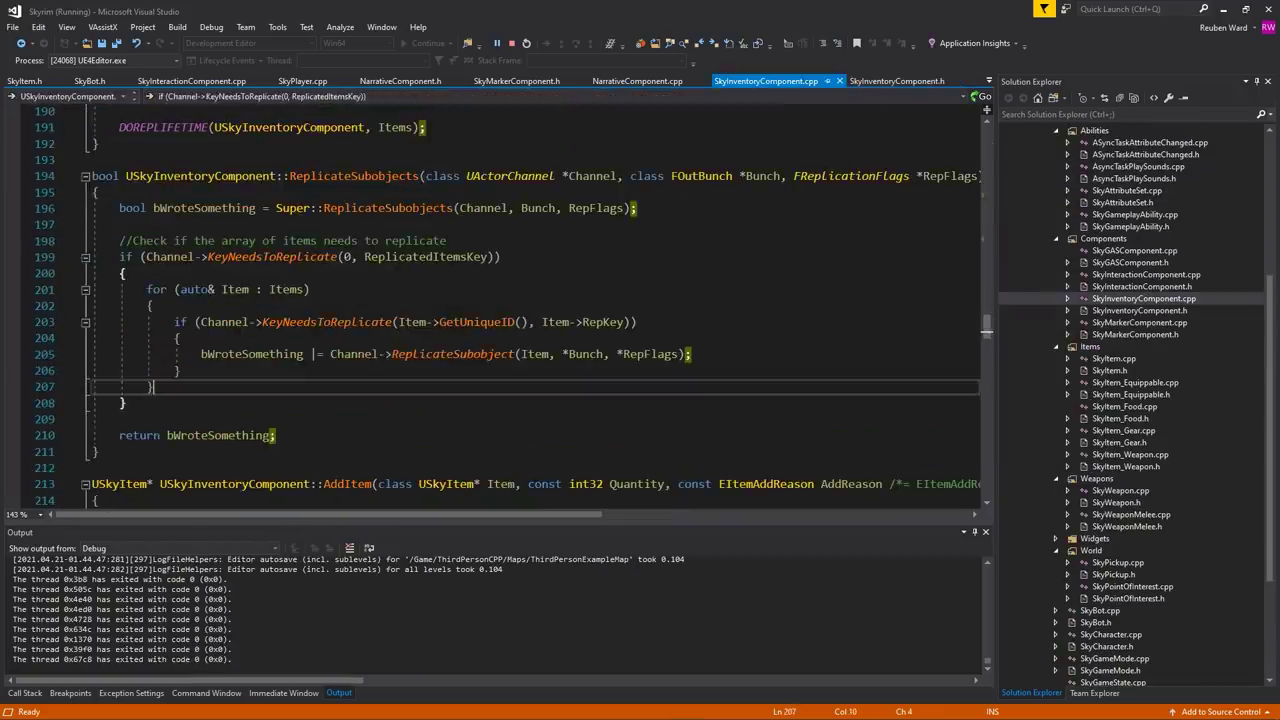
left_click(181, 338)
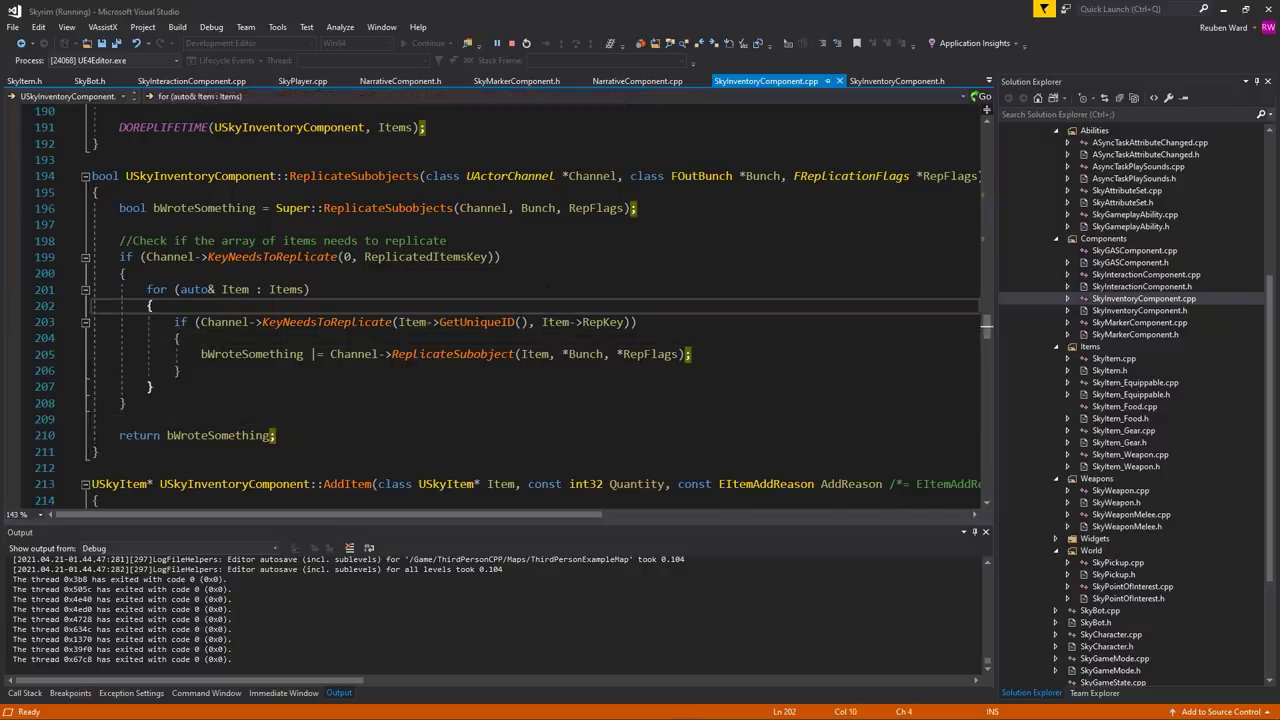
key("Return")
type("//Check i")
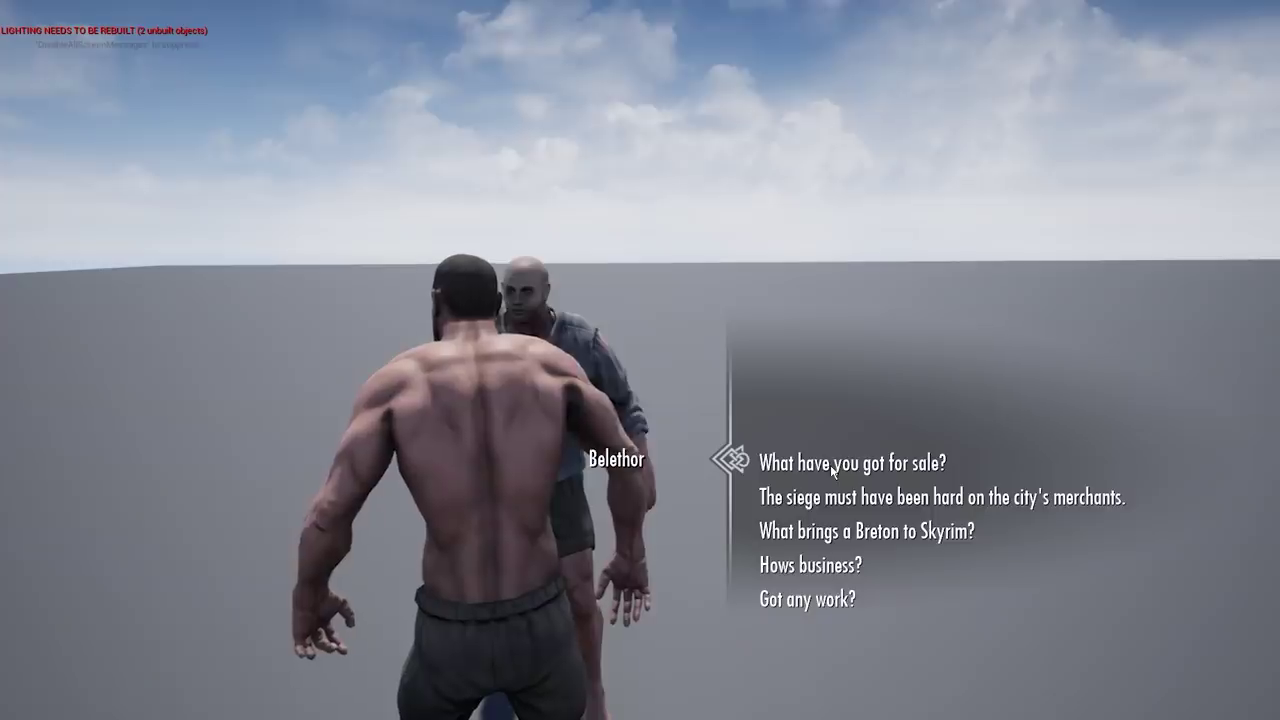
- Ask Belethor what he has for sale and rotate the Iron Armour preview
left_click(829, 463)
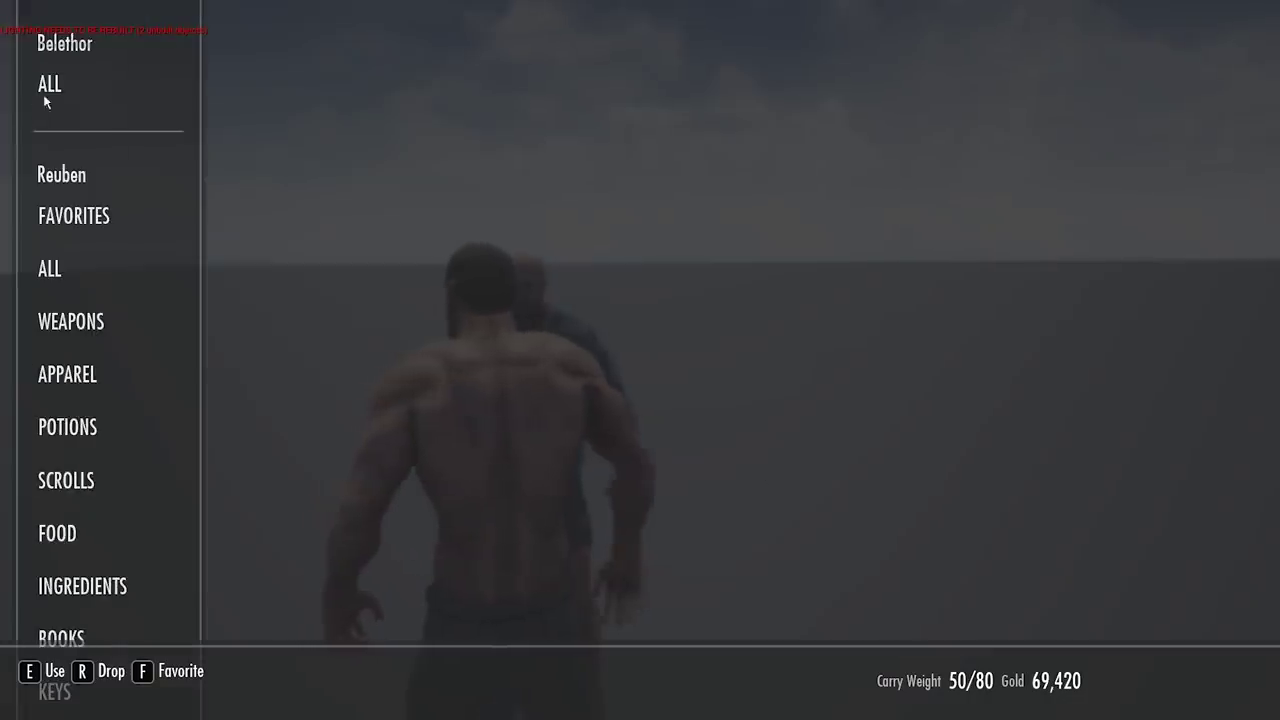
mouse_move(50, 88)
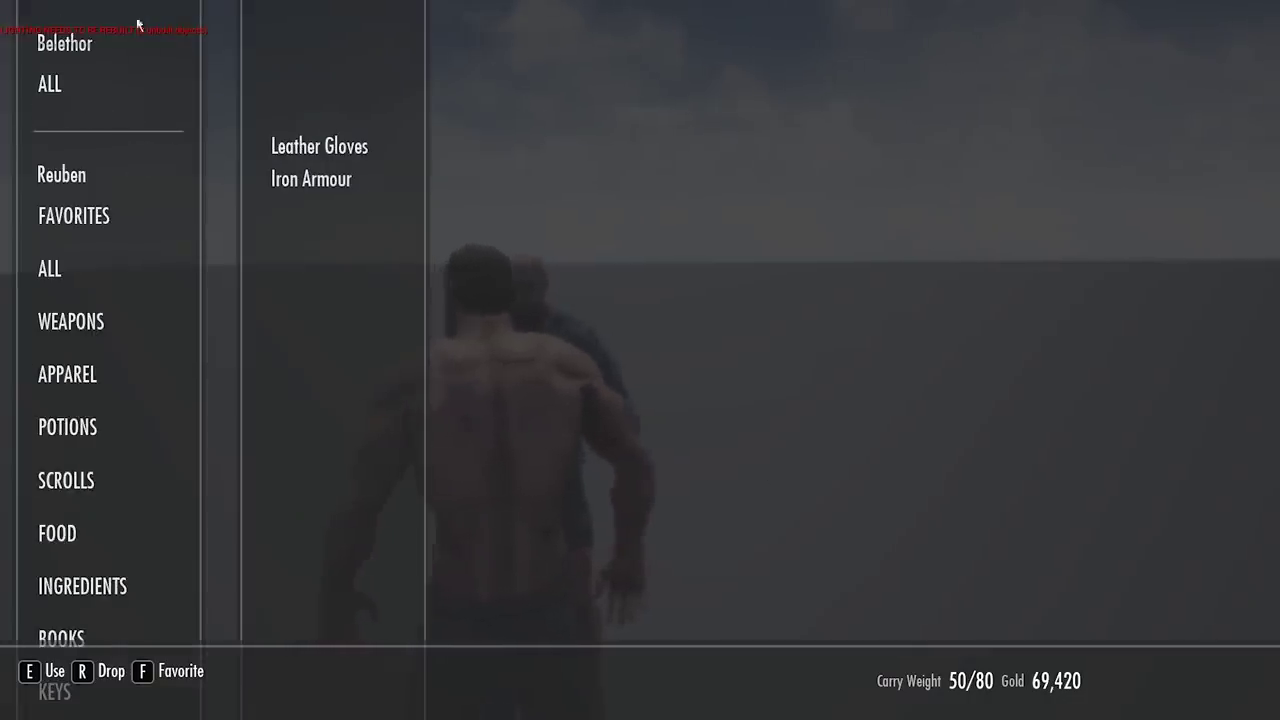
mouse_move(331, 160)
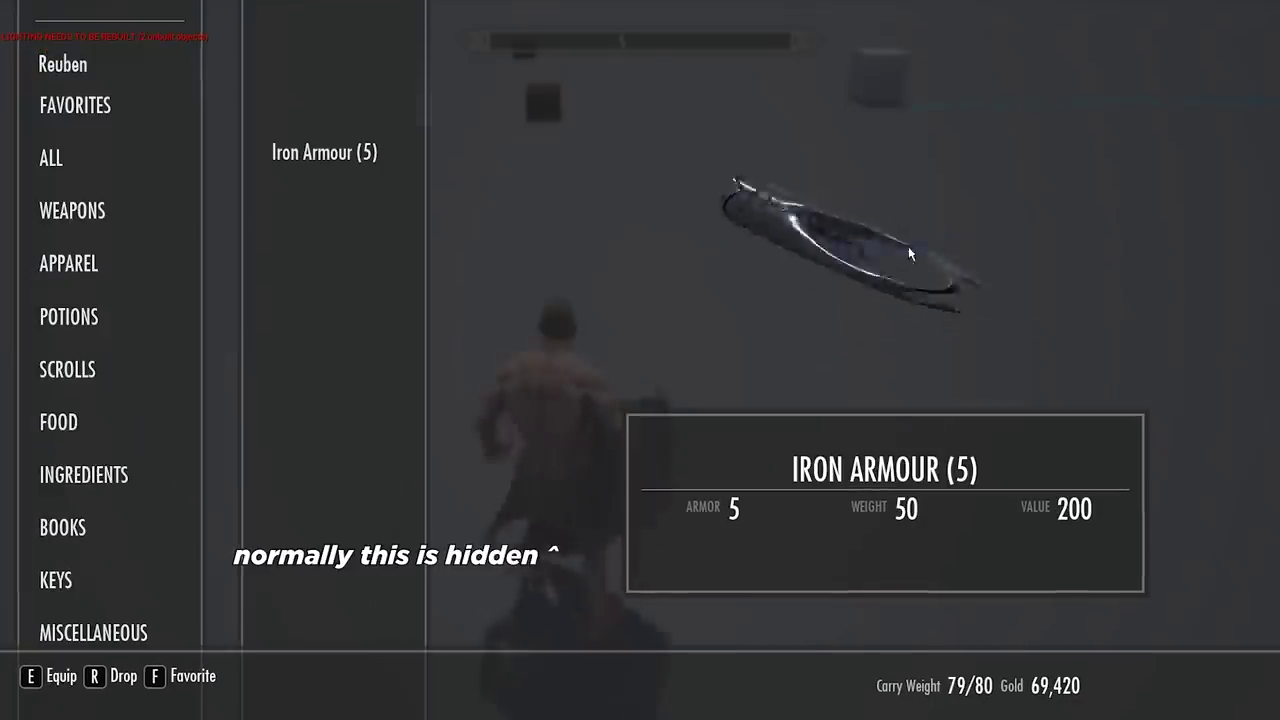
left_click_drag(910, 254, 751, 132)
left_click_drag(853, 261, 572, 284)
left_click_drag(866, 278, 929, 234)
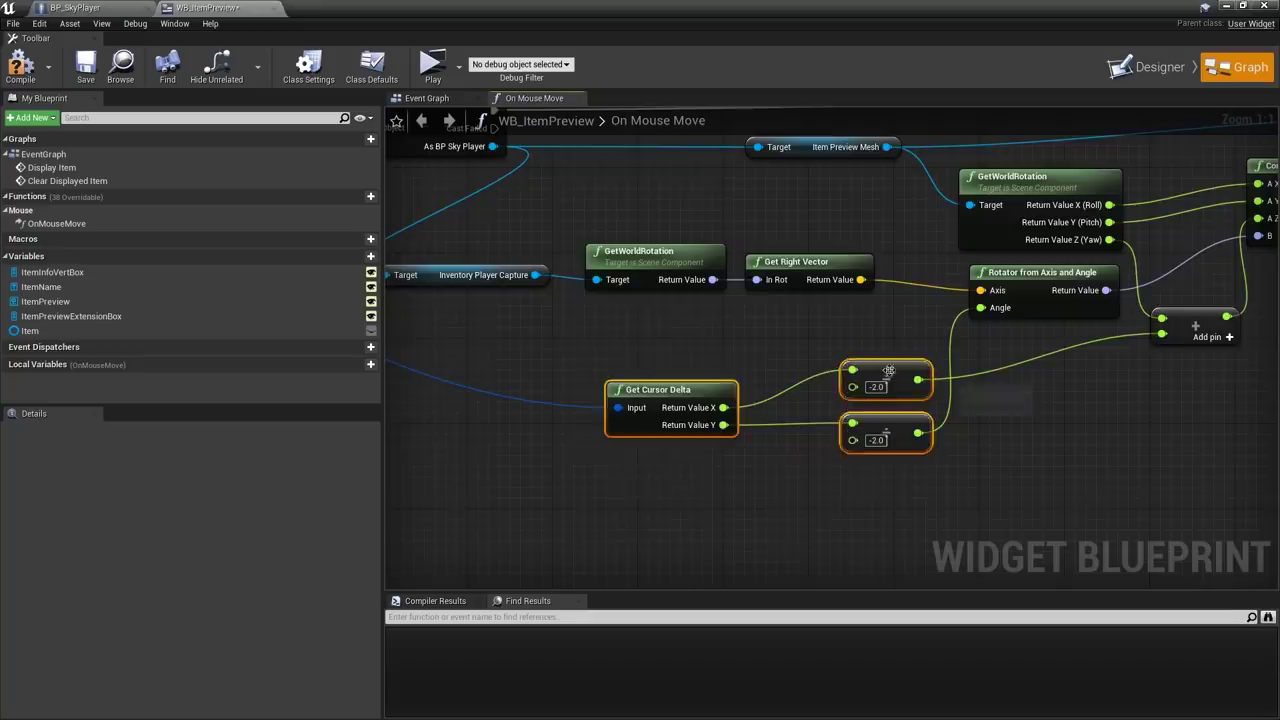
- Wrap the SetWorldRotation, Handled and Return nodes in a comment, then select the Favorite hint text
scroll(773, 448, "up", 3)
left_click_drag(773, 448, 1238, 216)
type("cro")
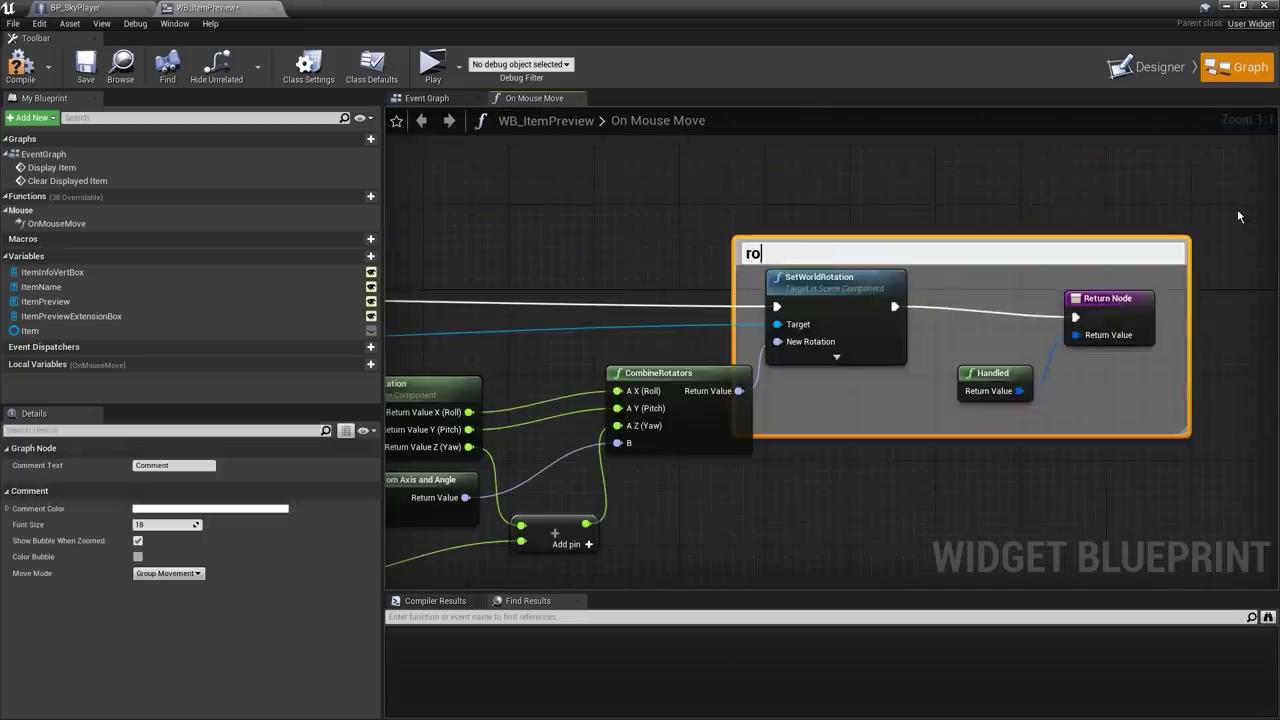
left_click(1234, 212)
scroll(1234, 212, "down", 3)
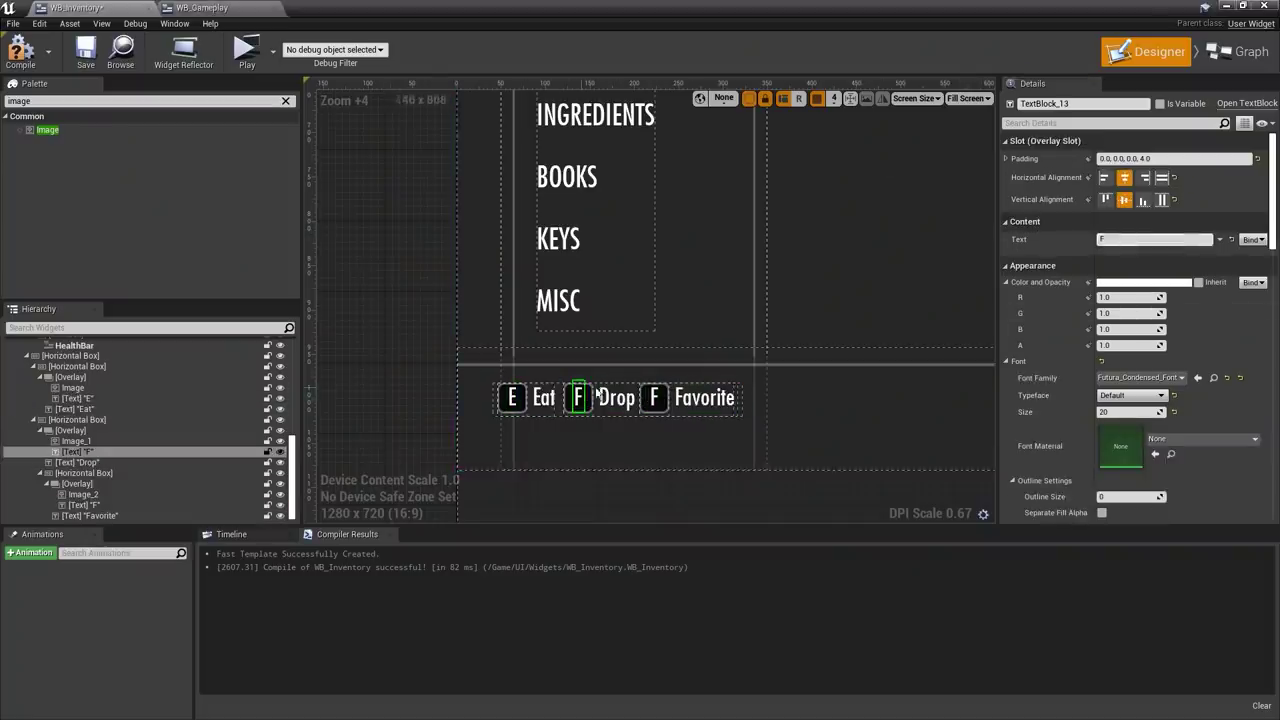
left_click(700, 397)
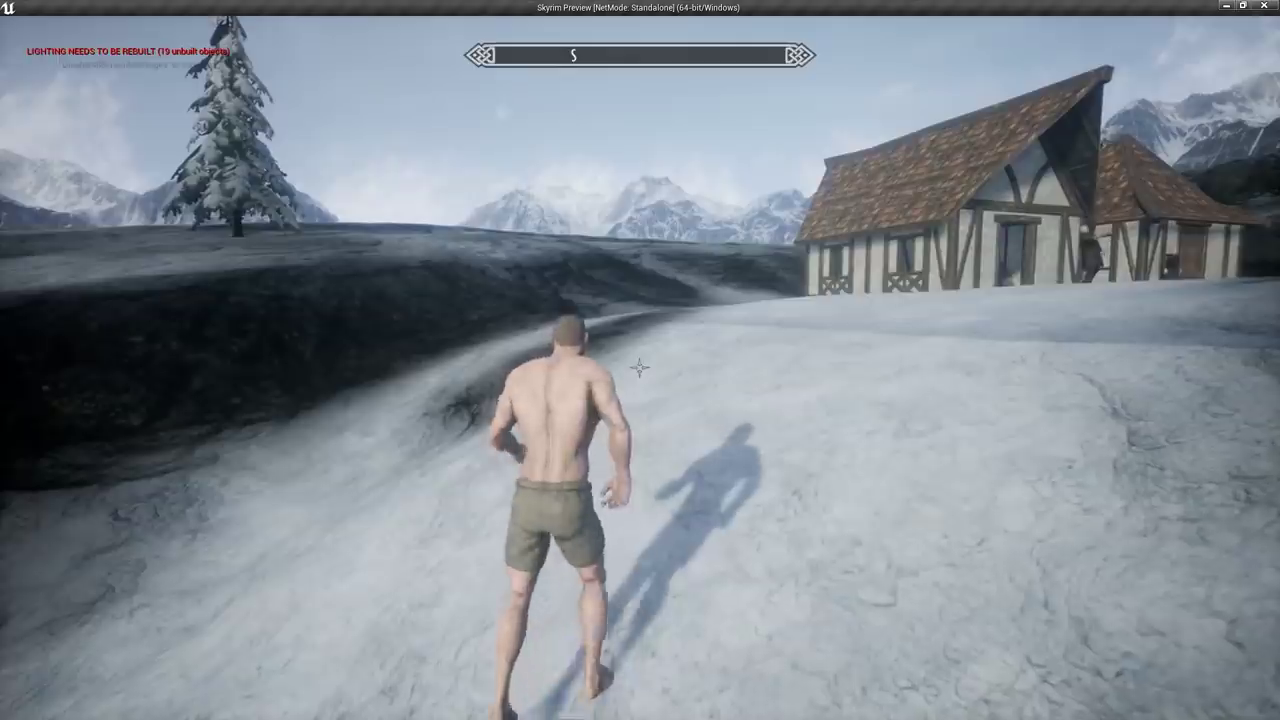
- Fast-travel to the Abandoned Shack from the world map and run up the slope
key("m")
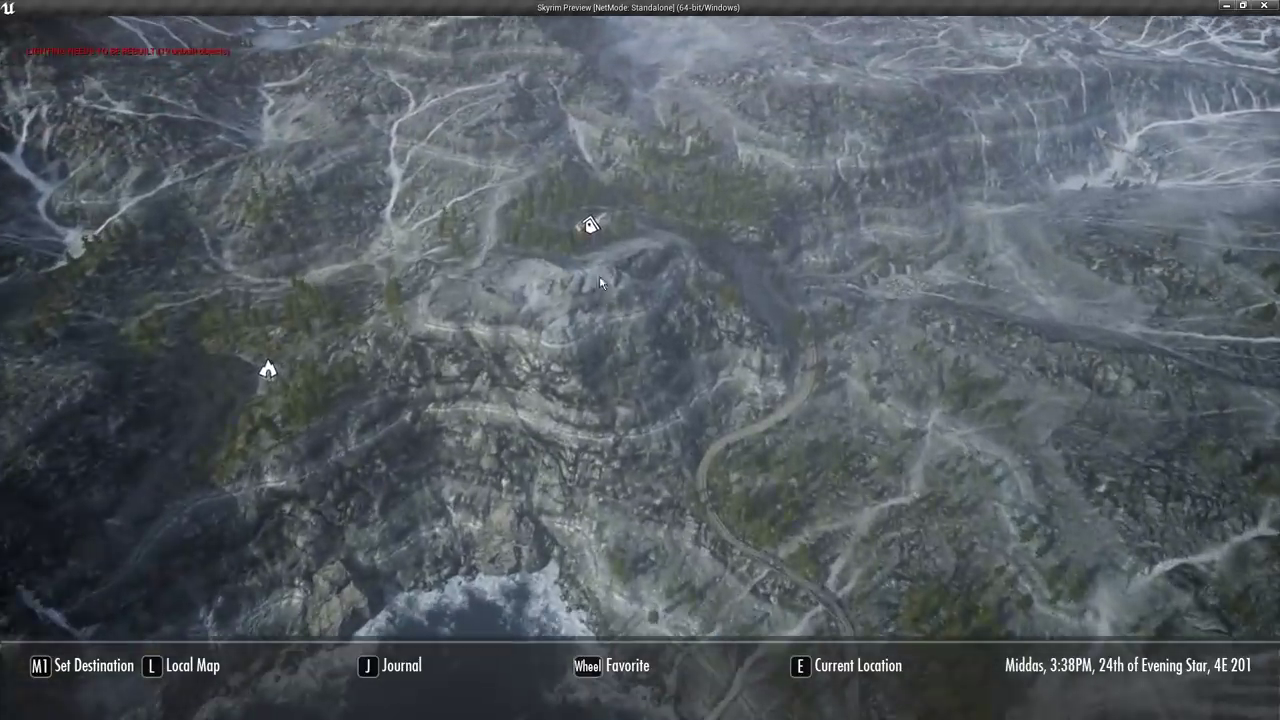
left_click(590, 226)
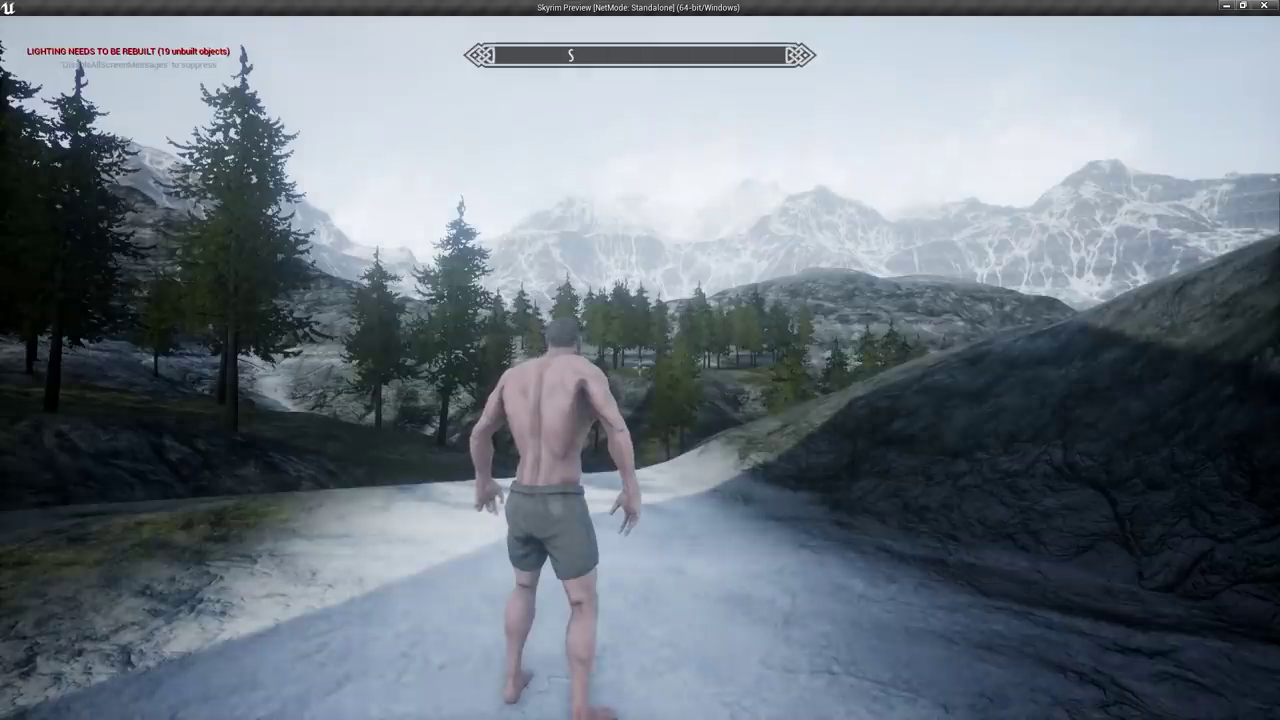
key("w")
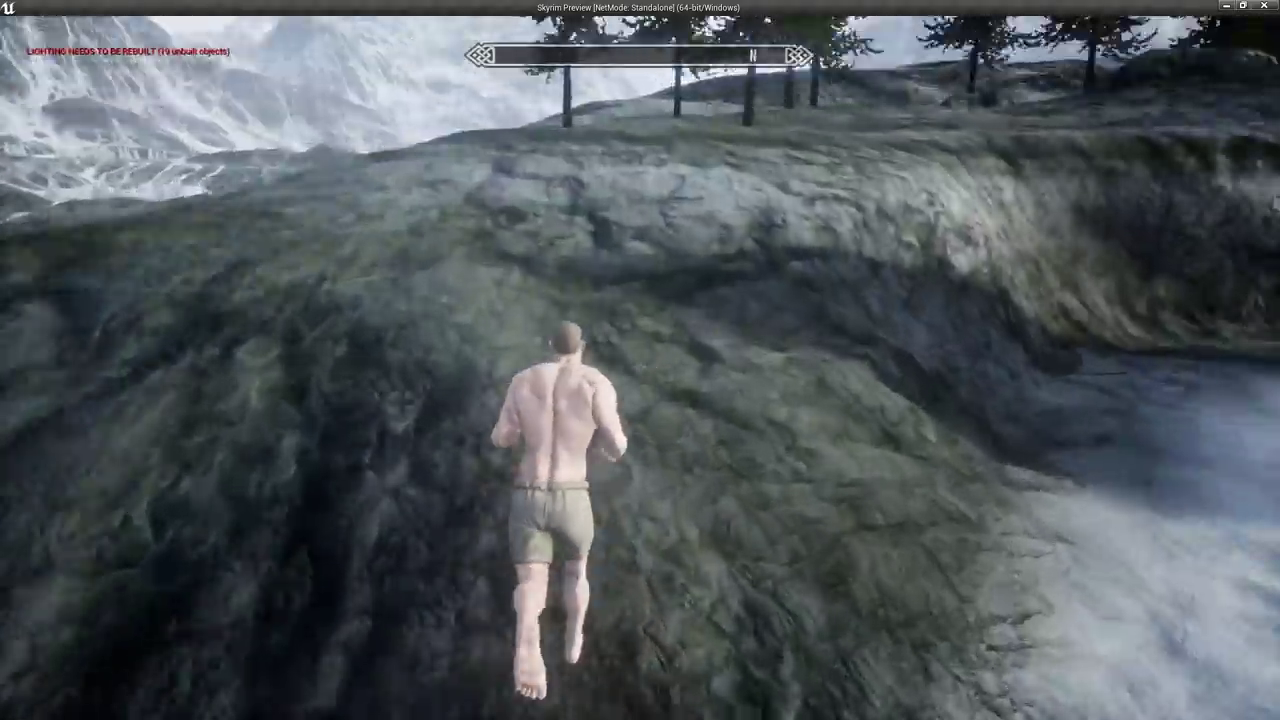
key("m")
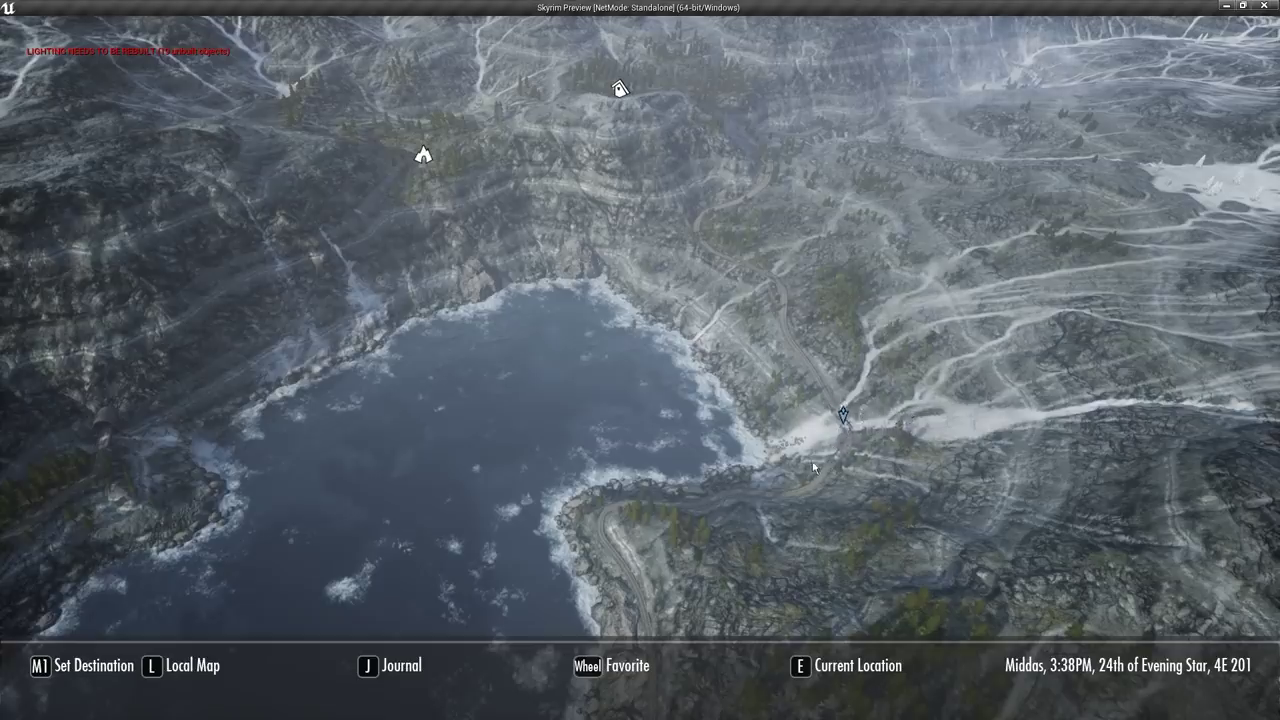
key("m")
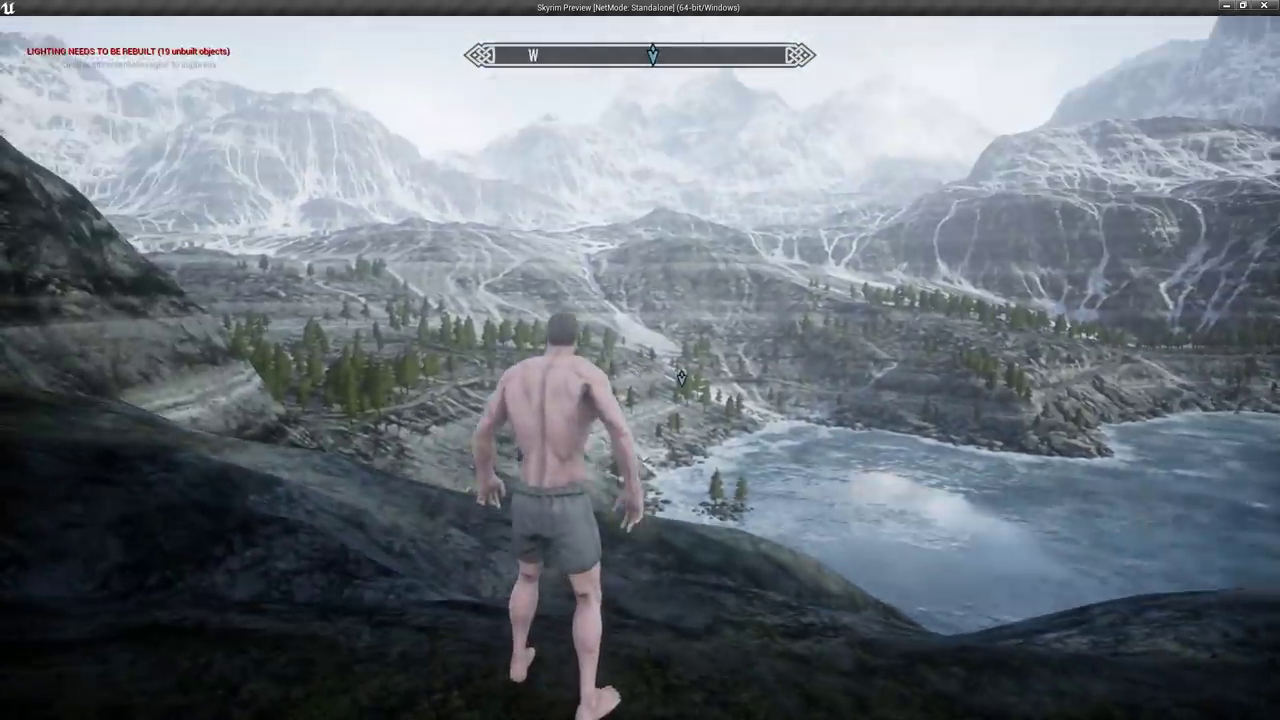
- Run toward the lake, browse the world map, then close it to resume gameplay
key("w")
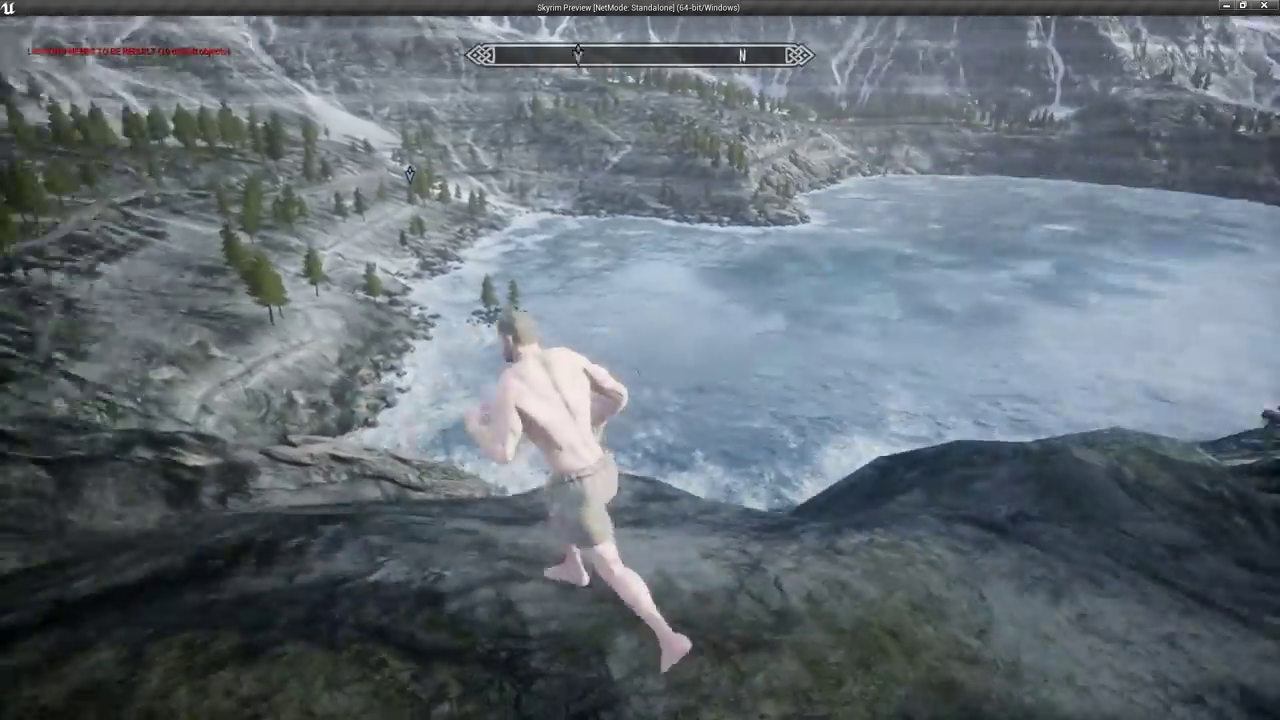
key("m")
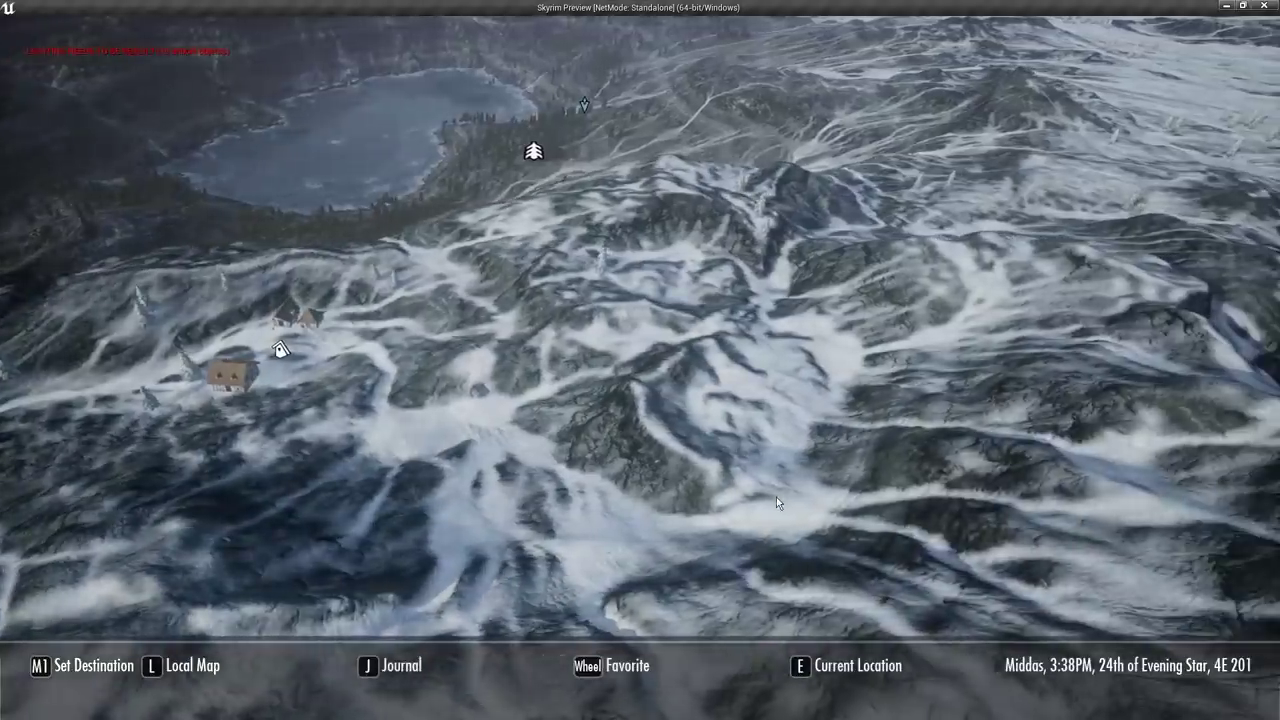
left_click_drag(776, 494, 613, 516)
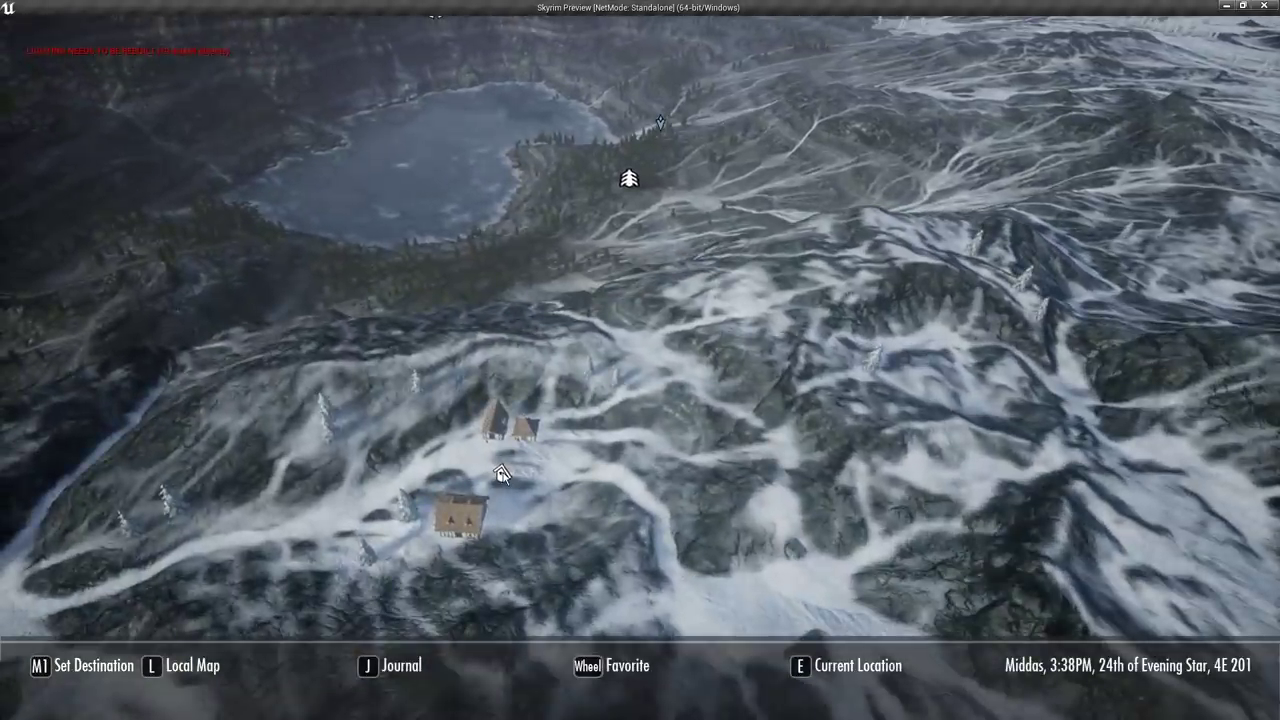
scroll(502, 475, "down", 3)
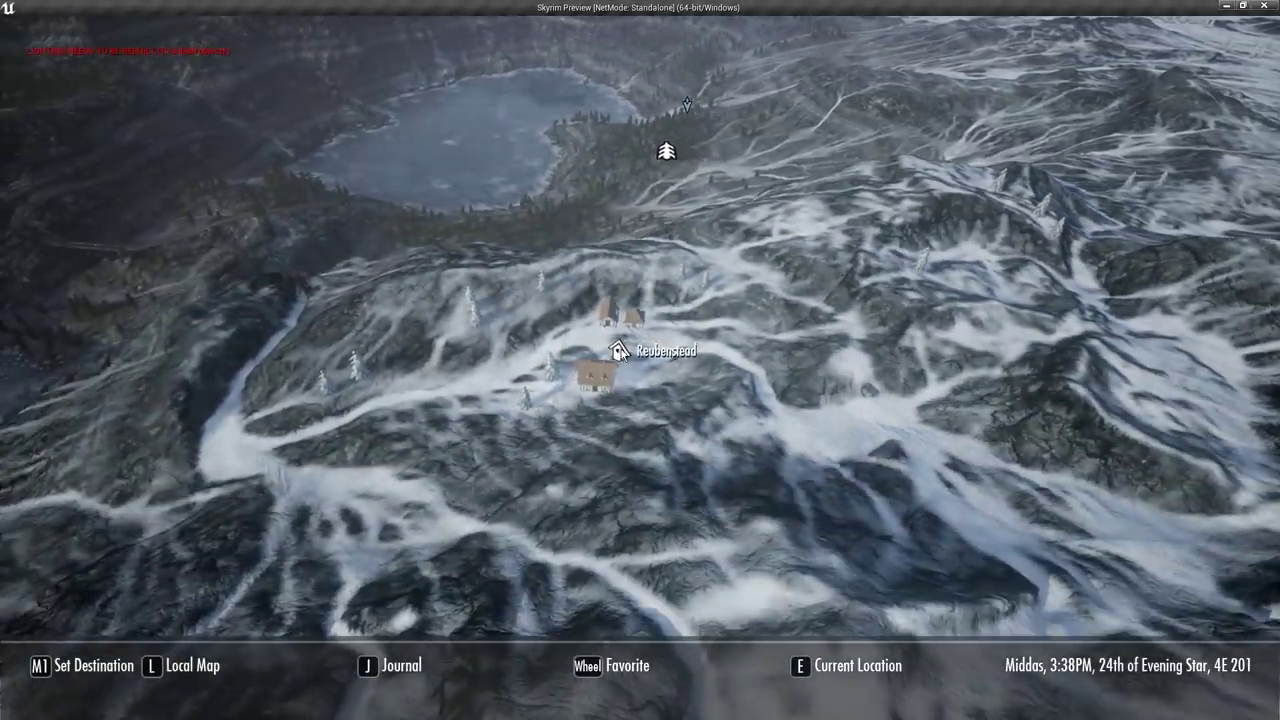
left_click(619, 350)
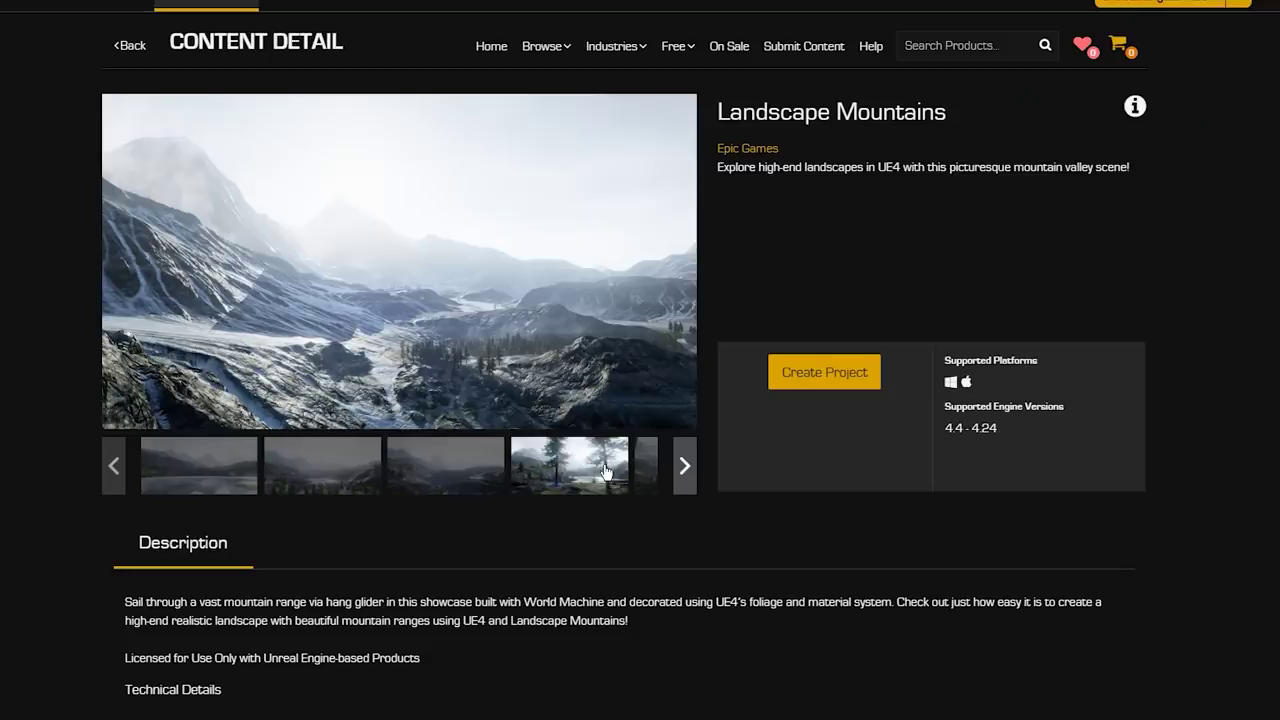
- View the Landscape Mountains screenshots full-size, stepping through to the snowy mountain valley image
left_click(217, 465)
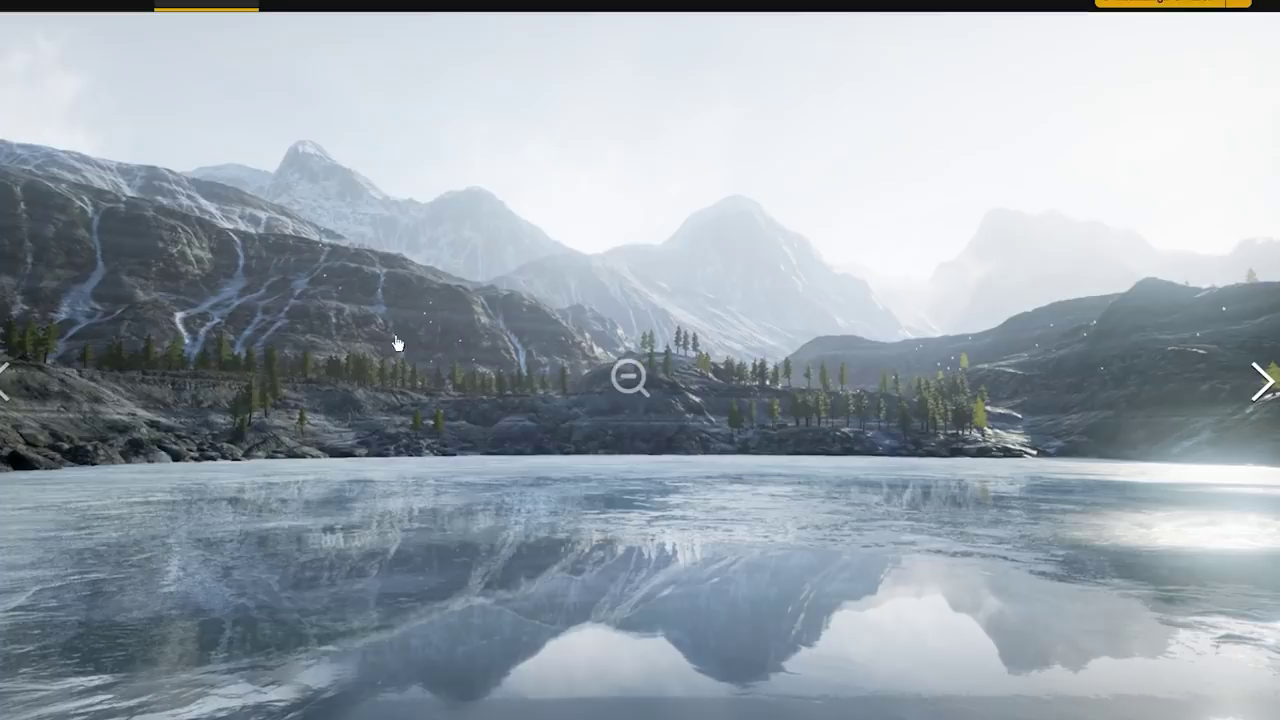
left_click(1264, 382)
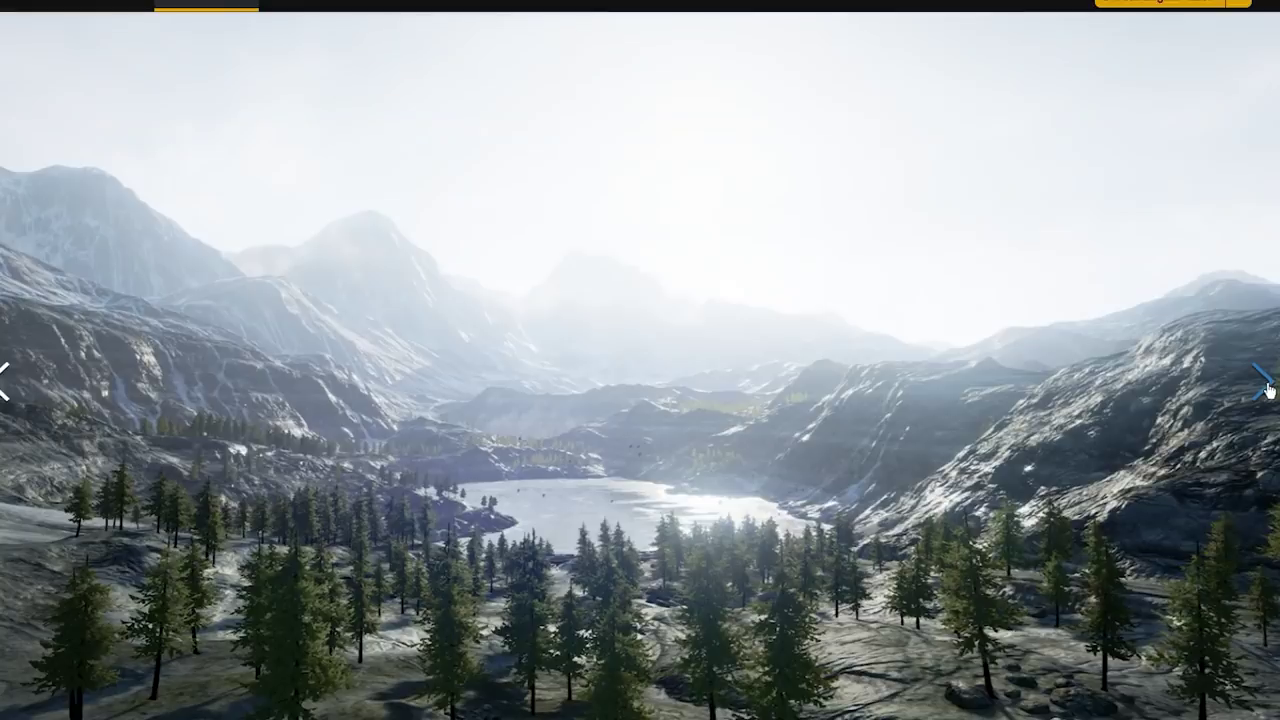
left_click(1264, 384)
left_click(1264, 384)
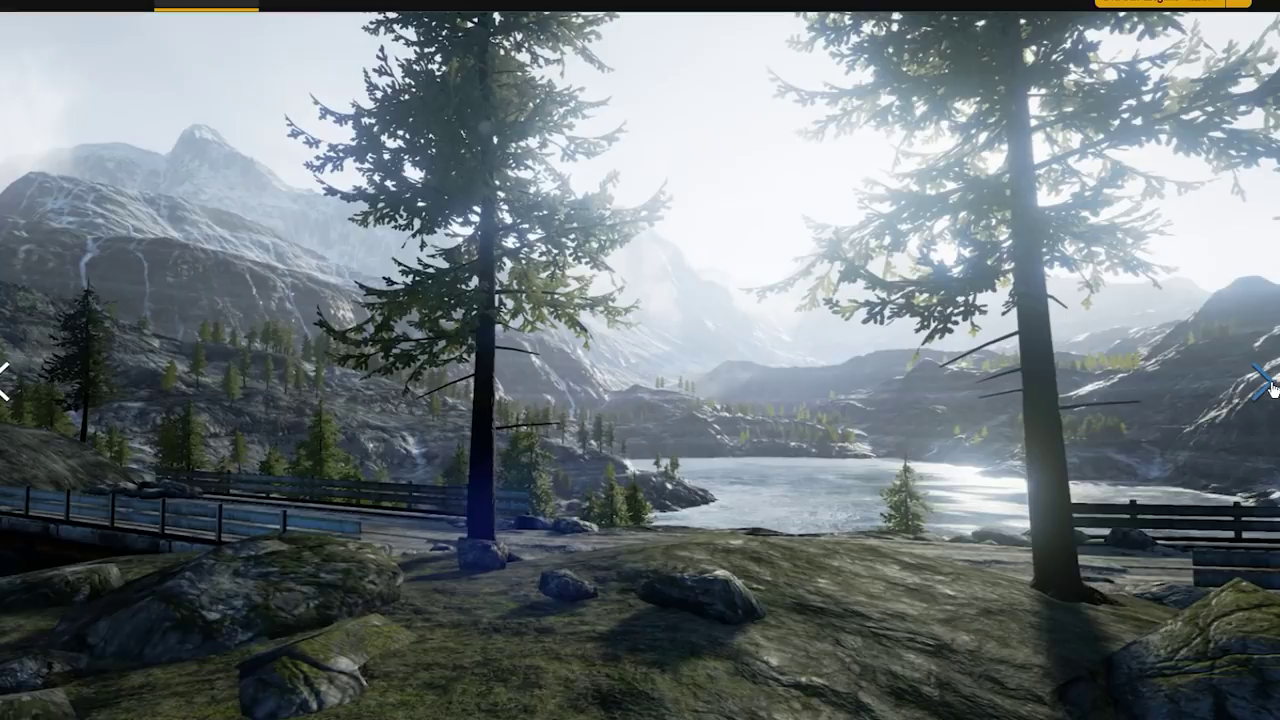
left_click(1264, 384)
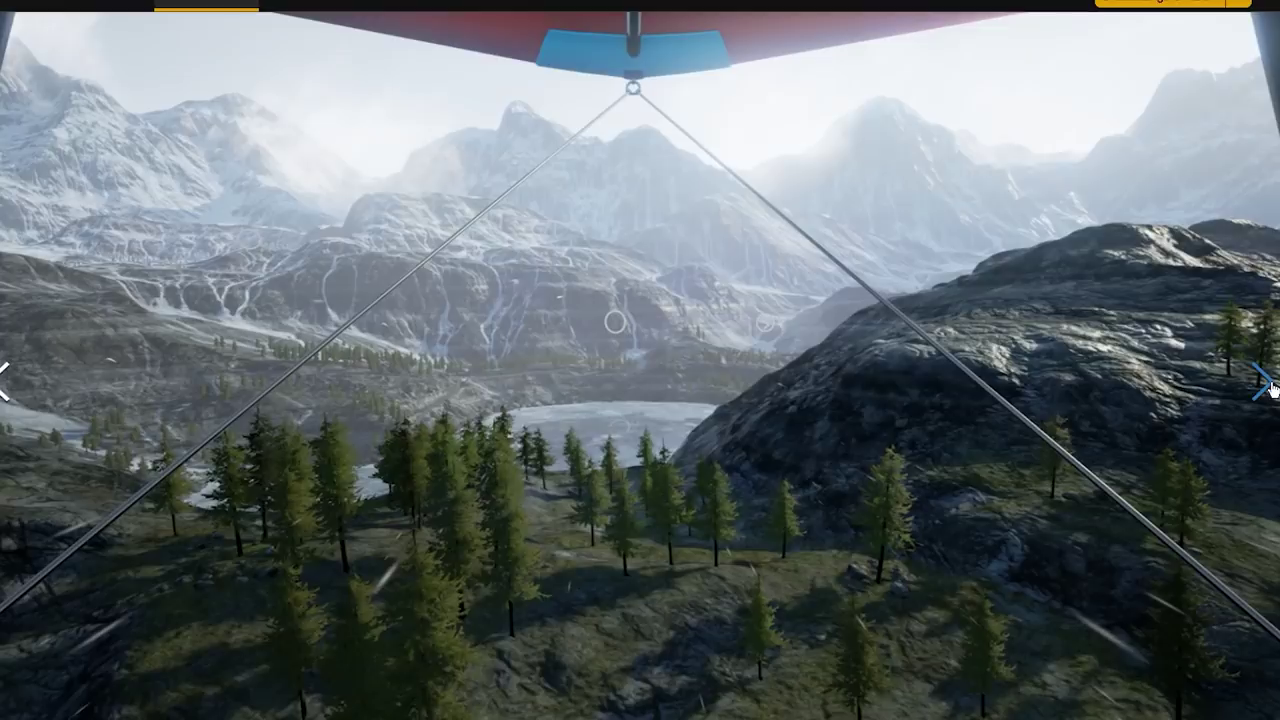
left_click(1264, 384)
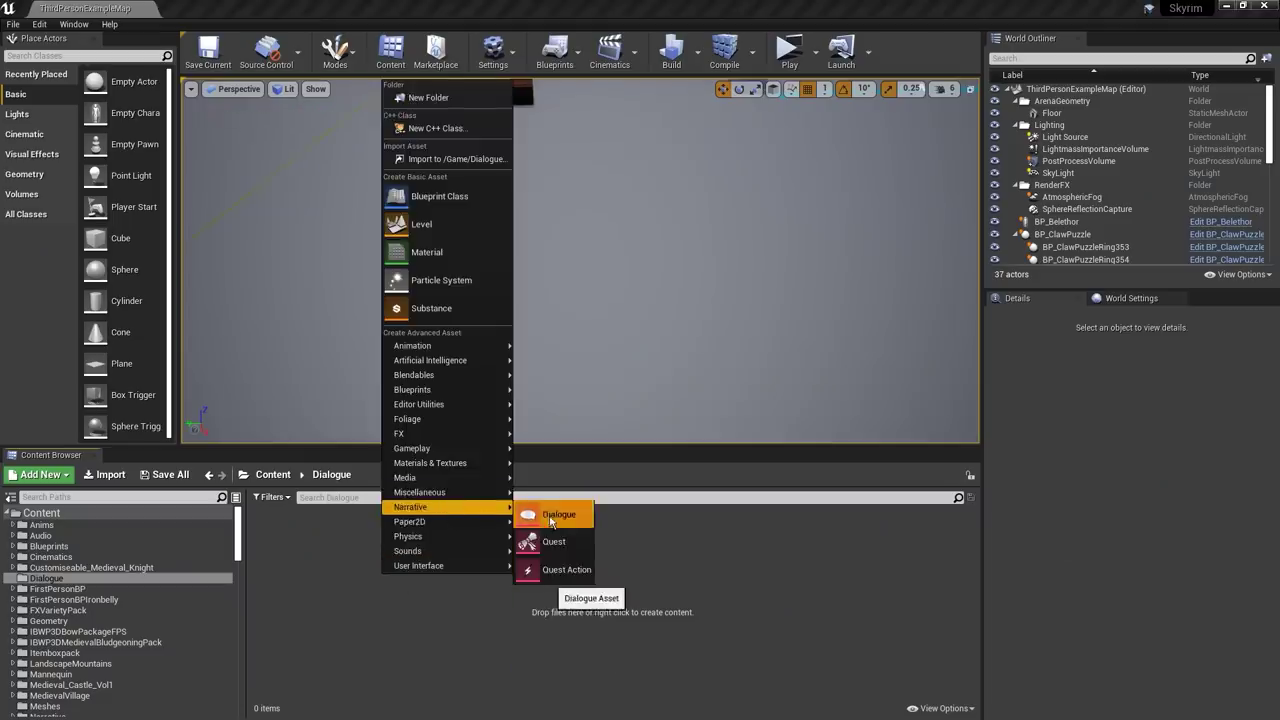
- Create MyNewDialogue and branch its NPC greeting into Player replies 'Sure thing' and 'no thanks'
left_click(551, 516)
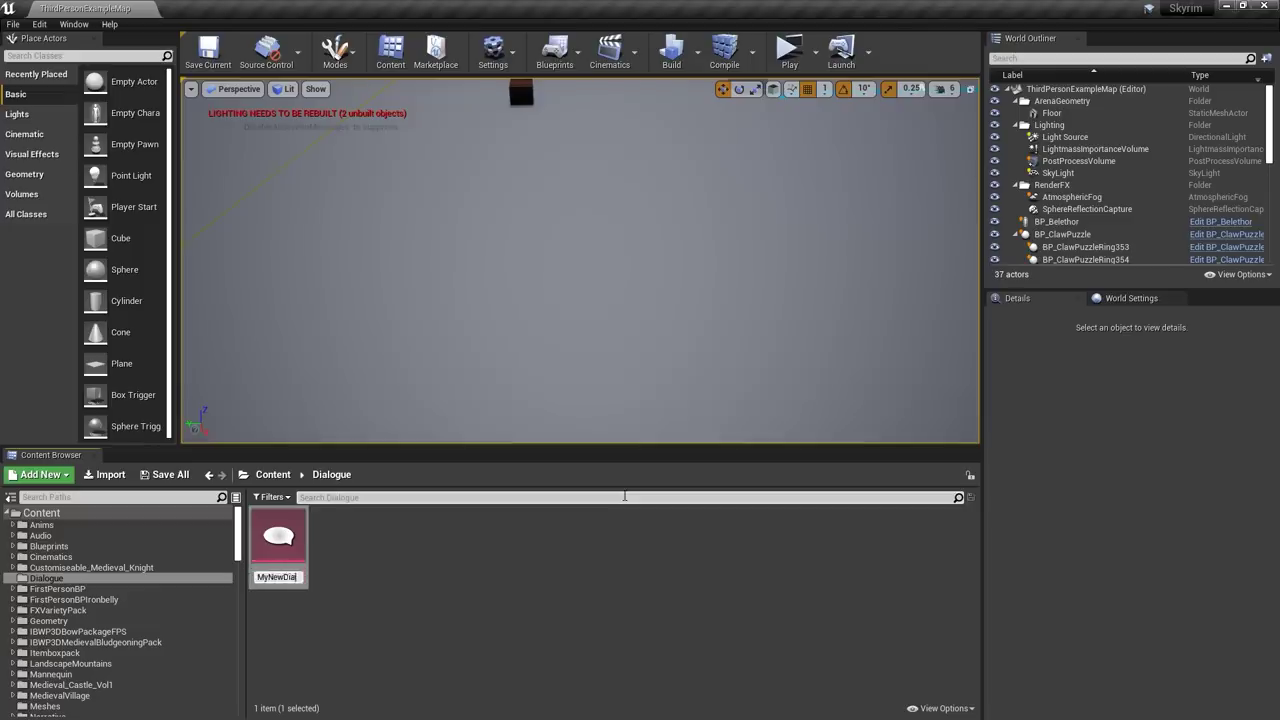
double_click(278, 540)
left_click_drag(319, 386, 437, 337)
left_click(480, 378)
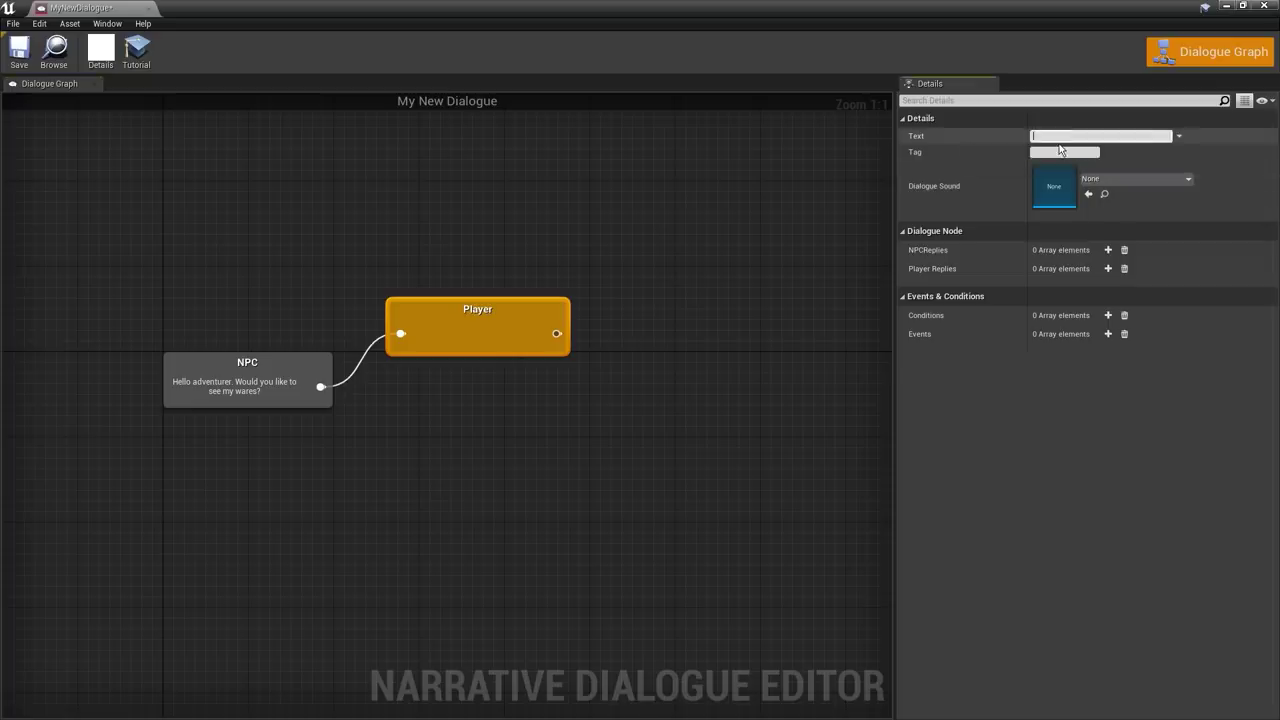
left_click_drag(368, 430, 371, 437)
left_click(425, 475)
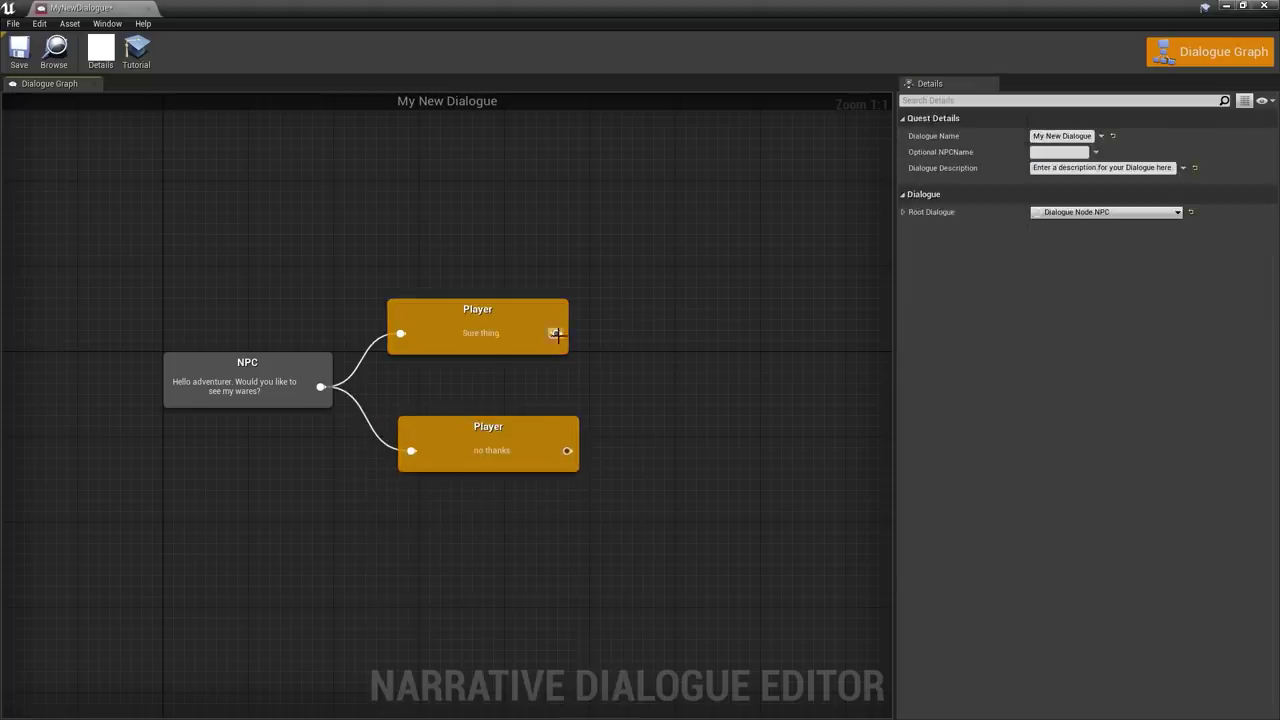
- Add the NPC response 'here, take a look' after 'Sure thing'
left_click_drag(557, 333, 667, 333)
left_click(703, 331)
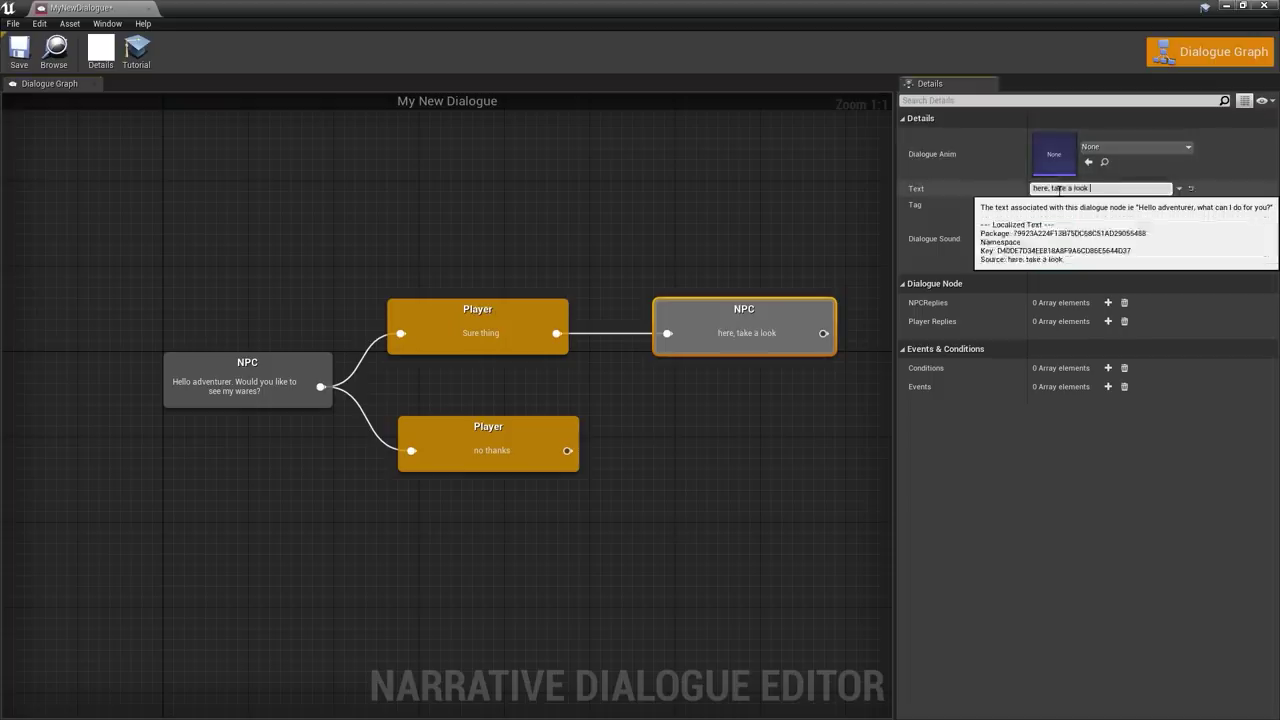
left_click(671, 177)
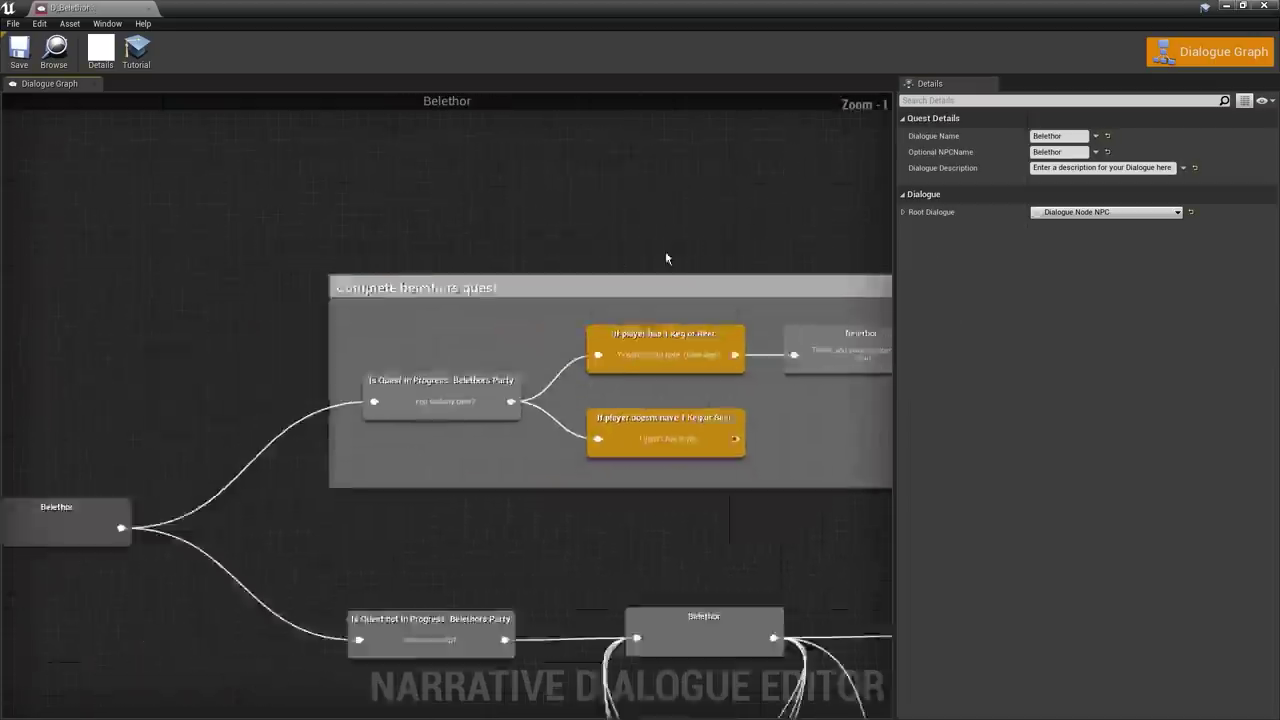
- Pan the Belethor dialogue graph and select the quest-completion and Open Shop branches
scroll(666, 260, "down", 2)
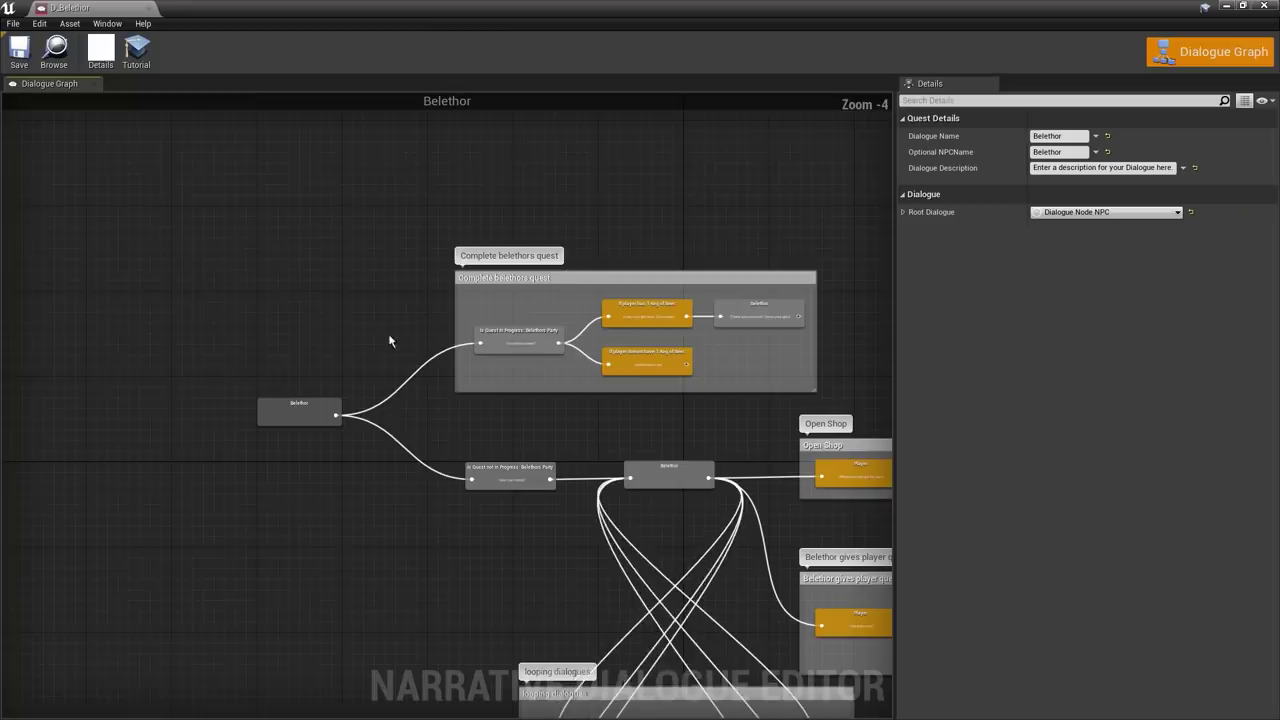
right_click_drag(447, 350, 376, 196)
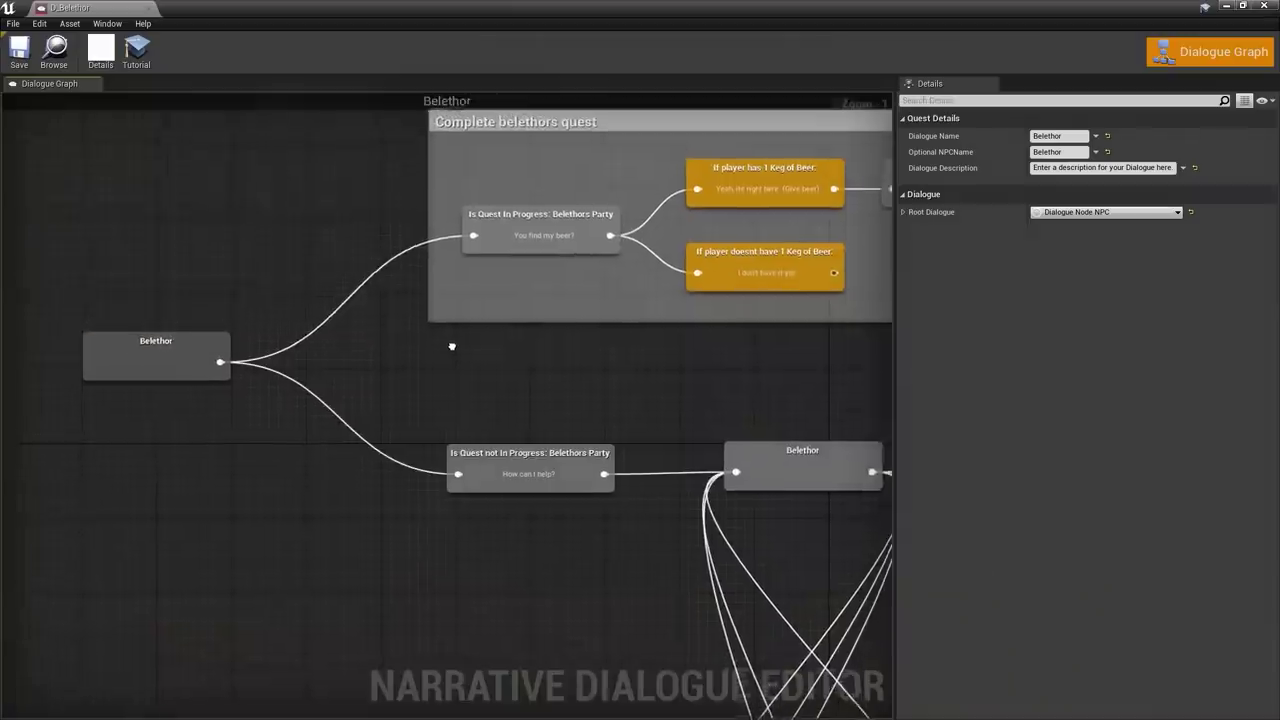
right_click_drag(451, 346, 54, 499)
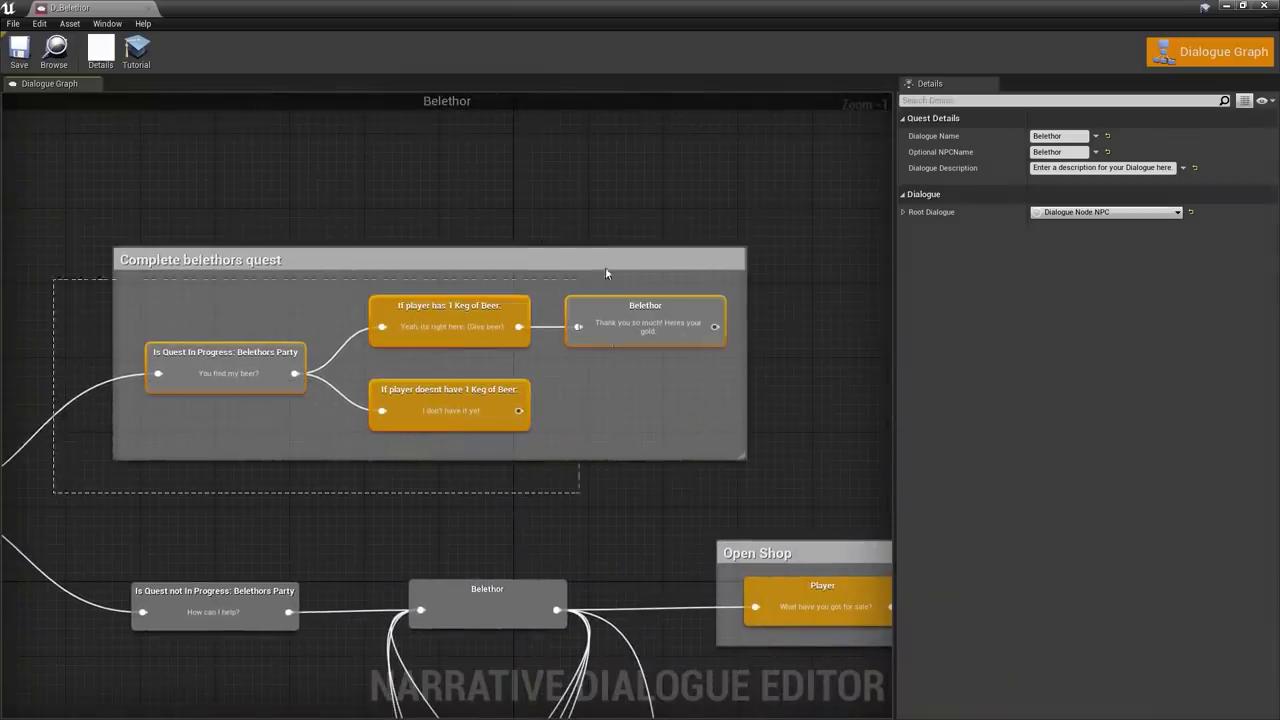
left_click_drag(826, 187, 816, 187)
left_click(767, 188)
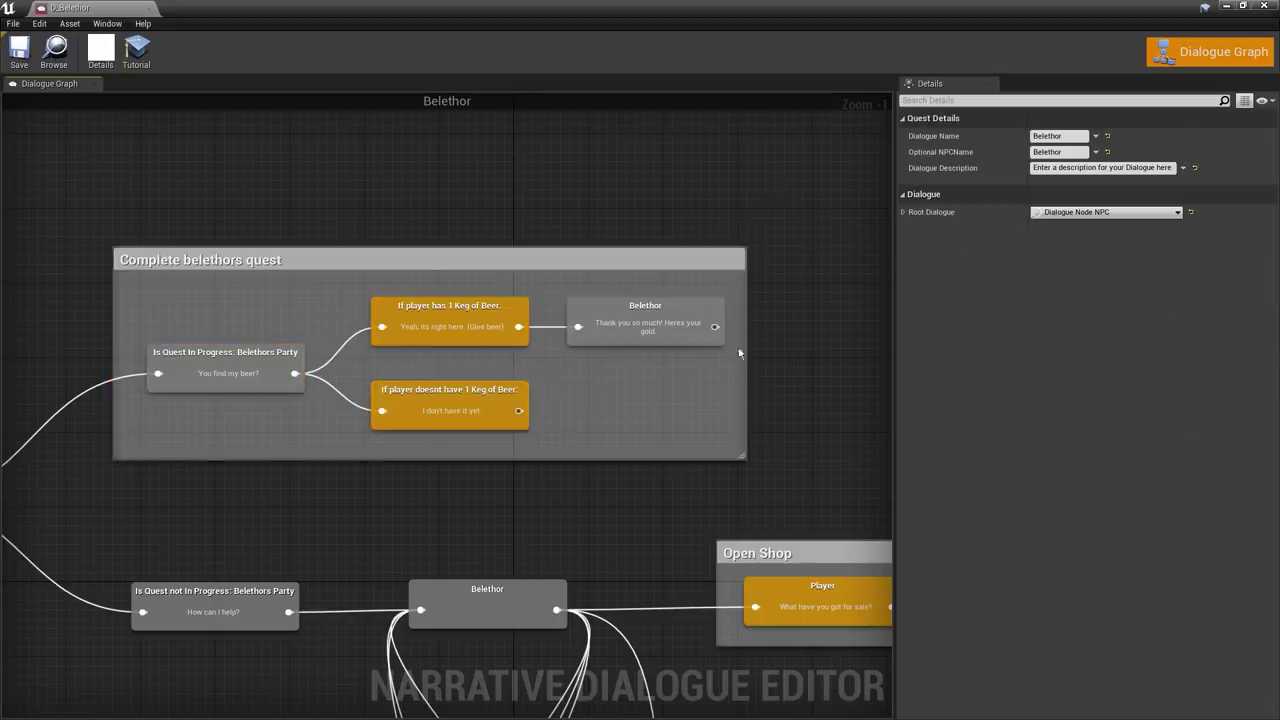
right_click_drag(773, 446, 265, 354)
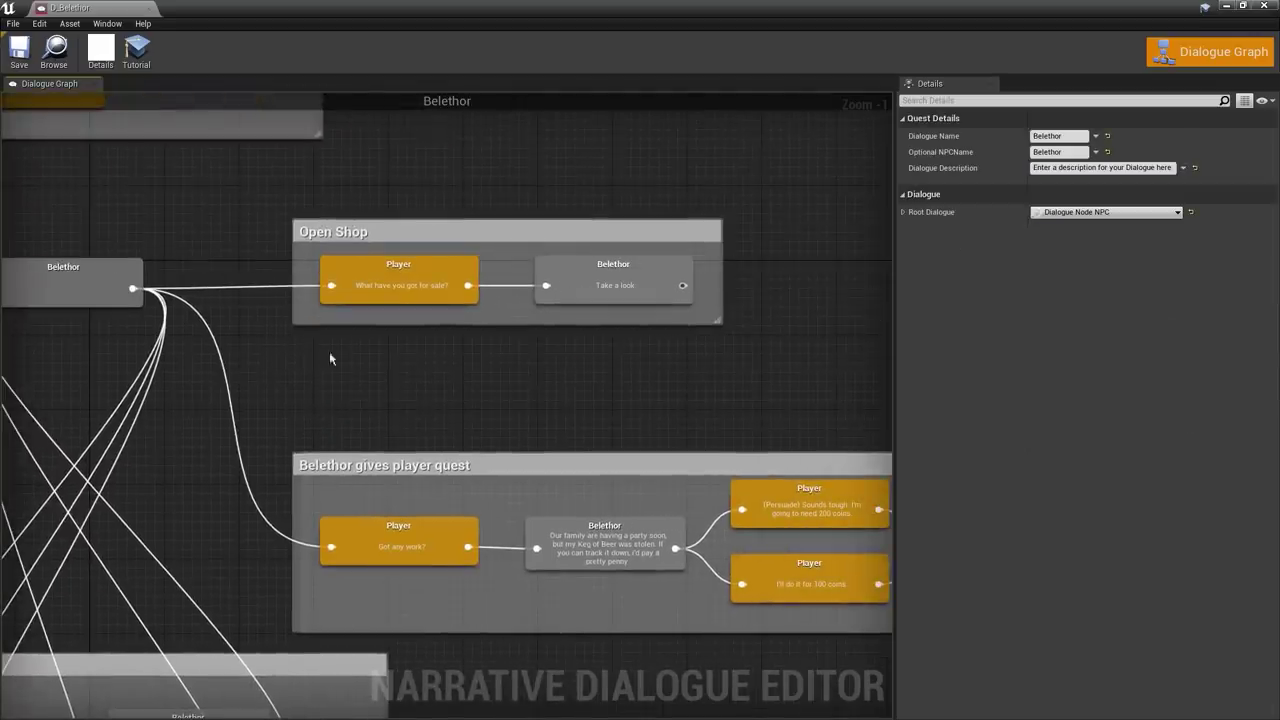
left_click_drag(265, 383, 770, 215)
left_click_drag(840, 183, 840, 185)
- Center and select the 'Belethor gives player quest' nodes in the graph
right_click_drag(646, 300, 567, 91)
scroll(346, 304, "down", 1)
scroll(189, 318, "up", 1)
right_click_drag(189, 318, 80, 402)
left_click_drag(620, 283, 860, 188)
right_click_drag(860, 188, 668, 192)
right_click_drag(574, 185, 598, 183)
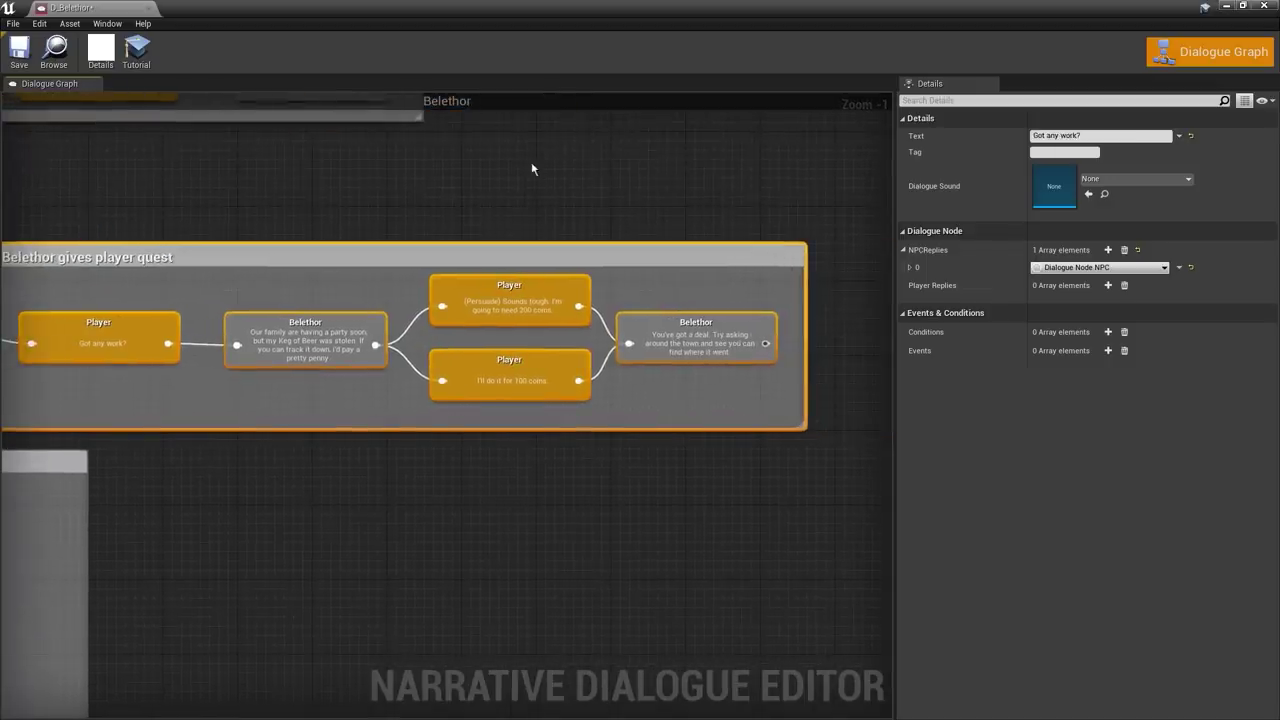
left_click(483, 169)
- Bring the looping dialogues comment into view, then pick the siege topic in conversation
right_click_drag(274, 286, 697, 173)
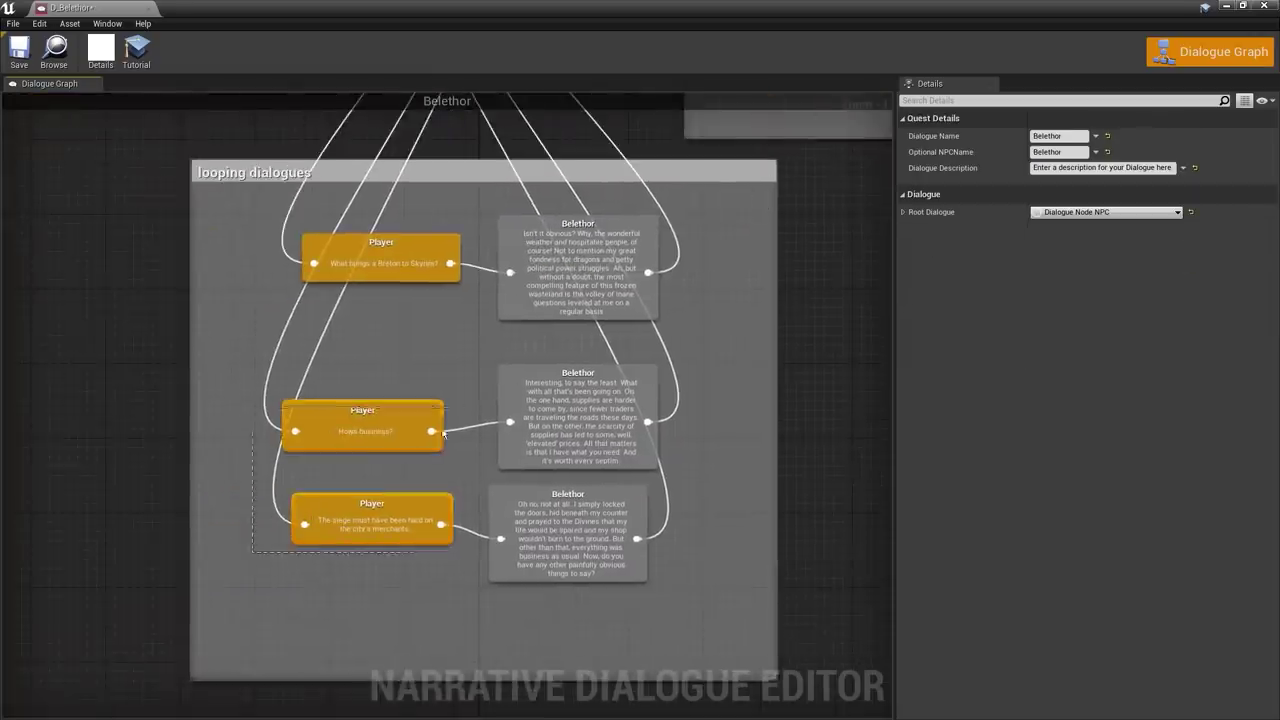
left_click_drag(680, 252, 752, 232)
right_click_drag(752, 232, 655, 270)
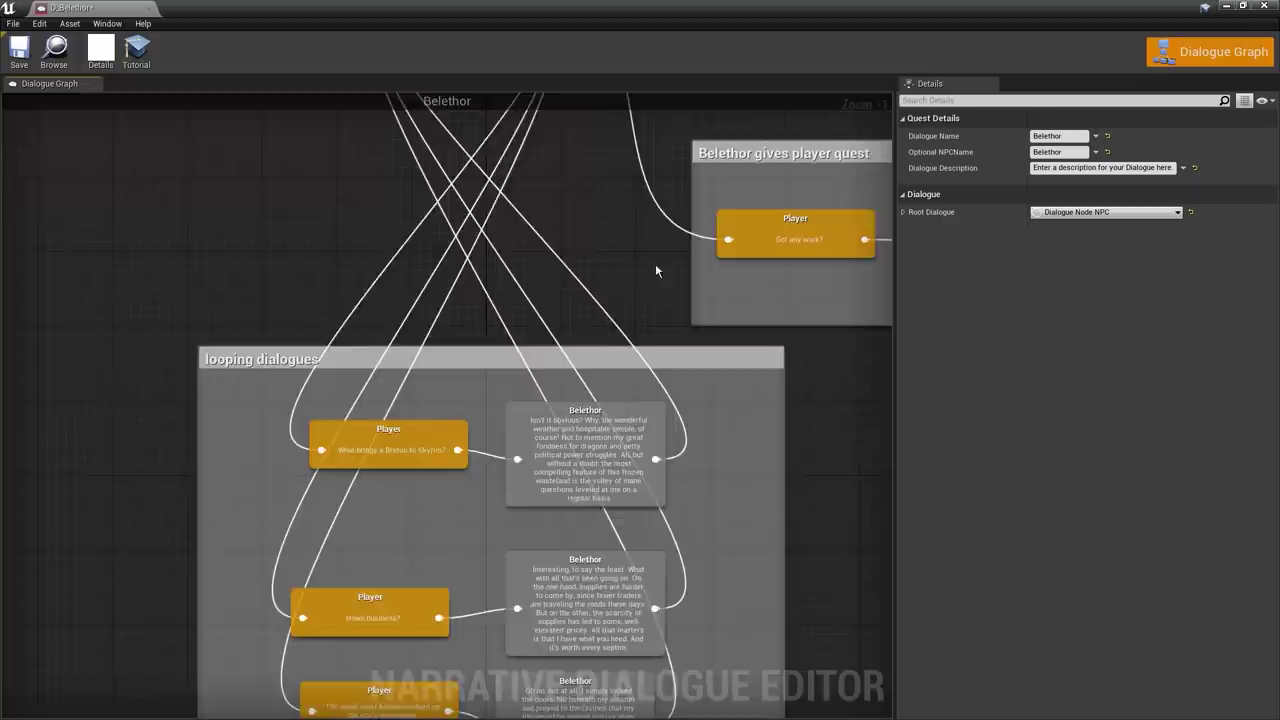
scroll(628, 393, "down", 2)
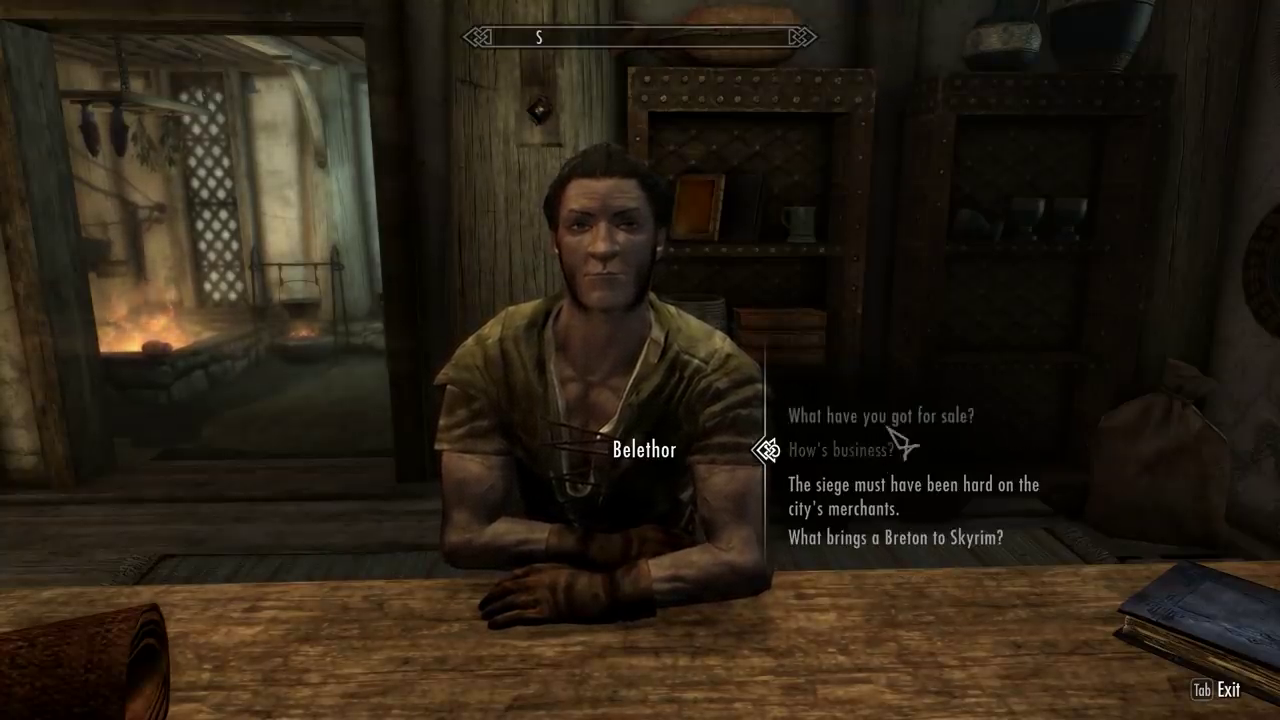
left_click(858, 499)
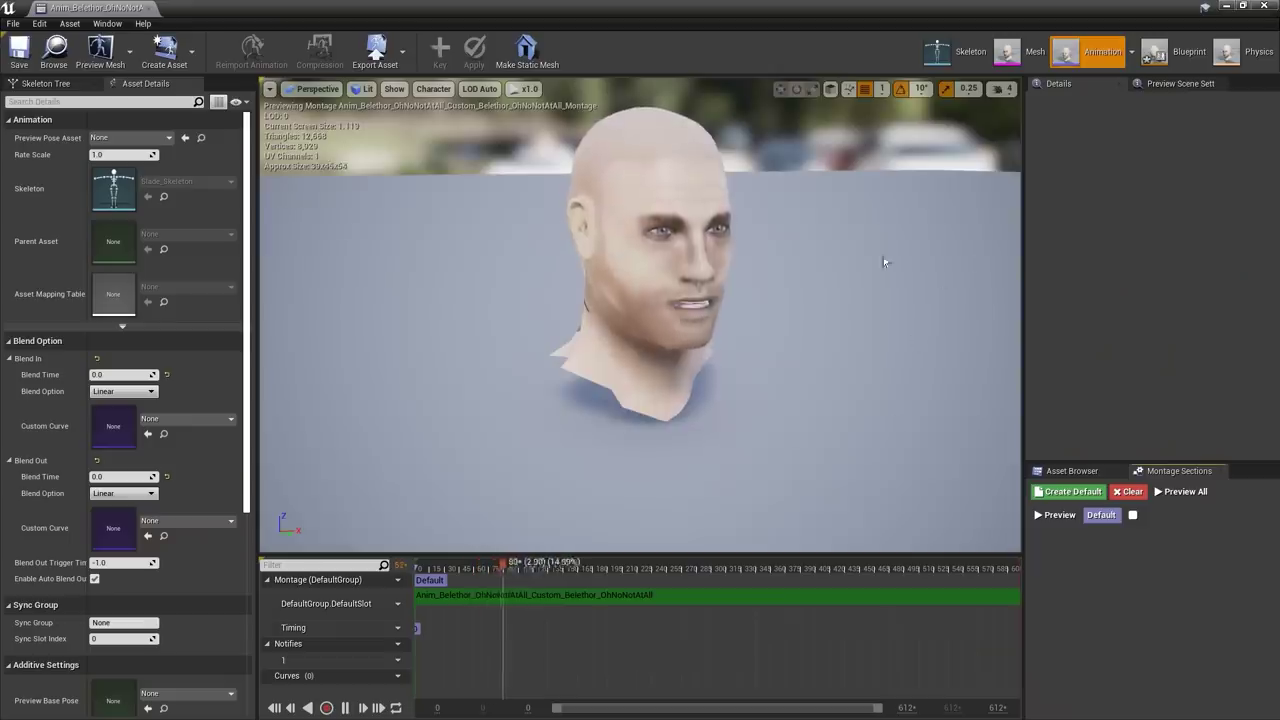
scroll(884, 262, "up", 5)
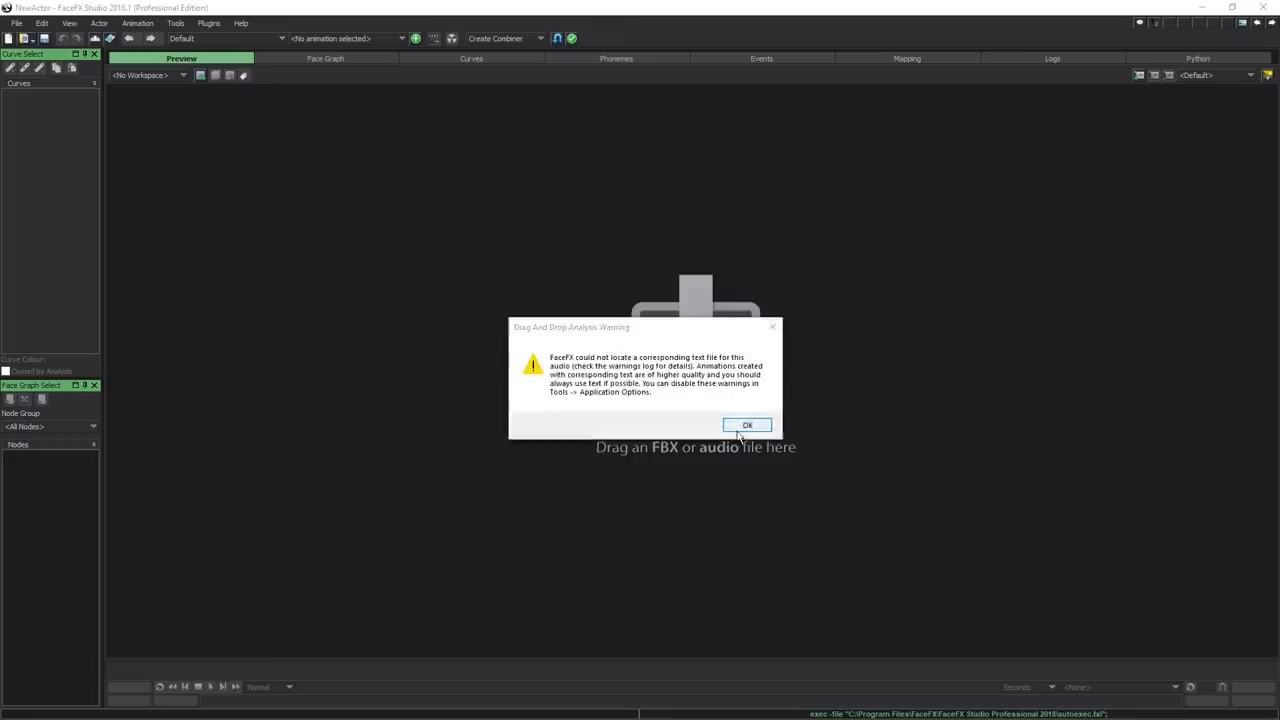
- Load SladeFaceFX.facefx in FaceFX Studio without saving NewActor, dismissing both warnings
left_click(748, 430)
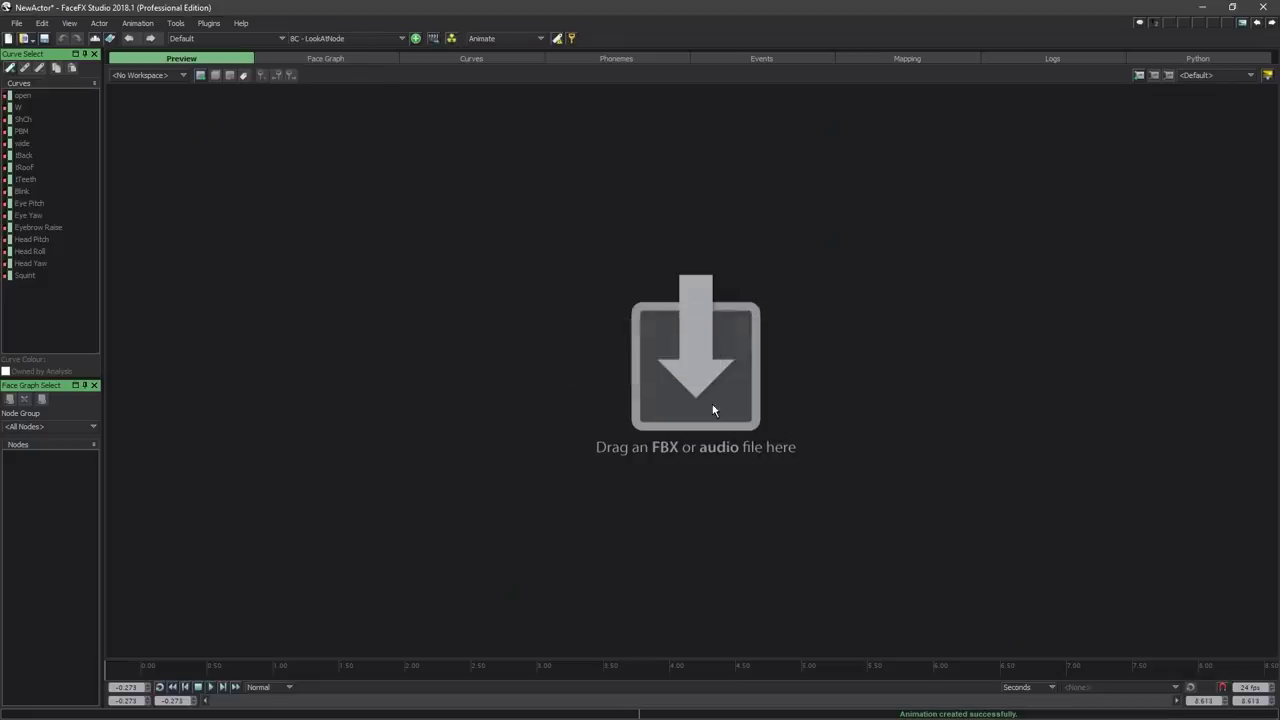
left_click(17, 22)
left_click(66, 77)
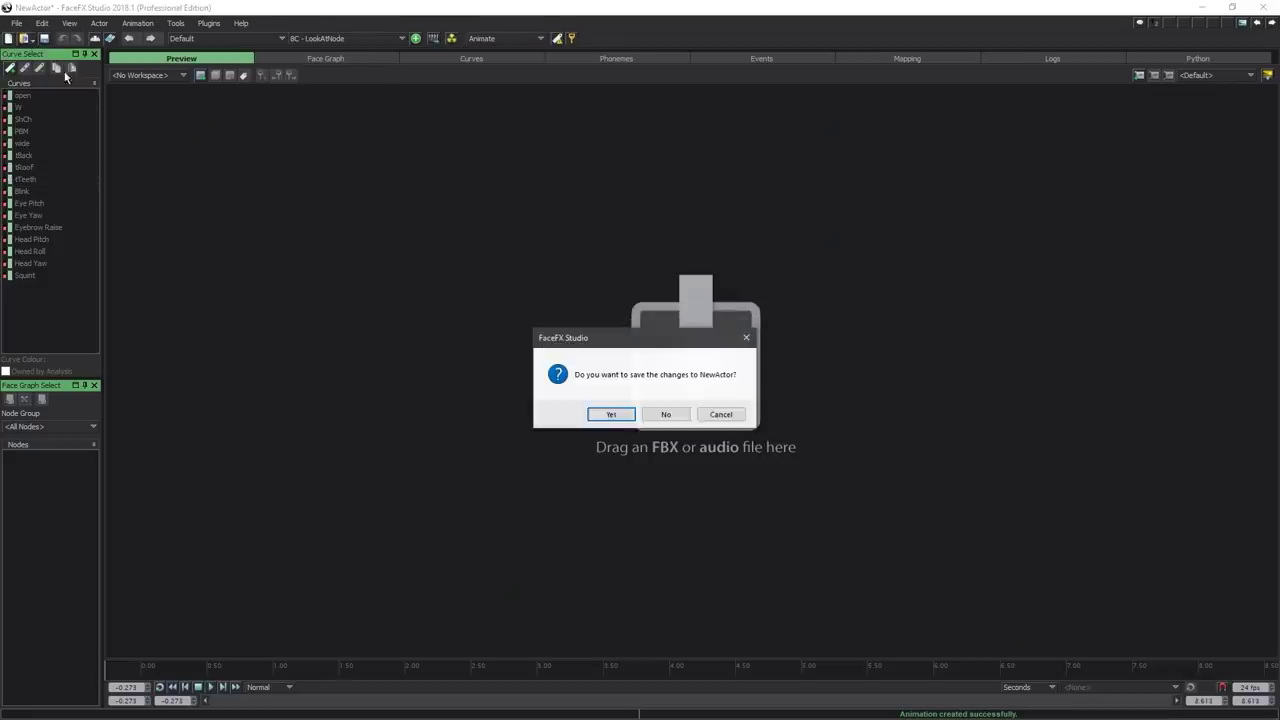
left_click(667, 416)
left_click(746, 424)
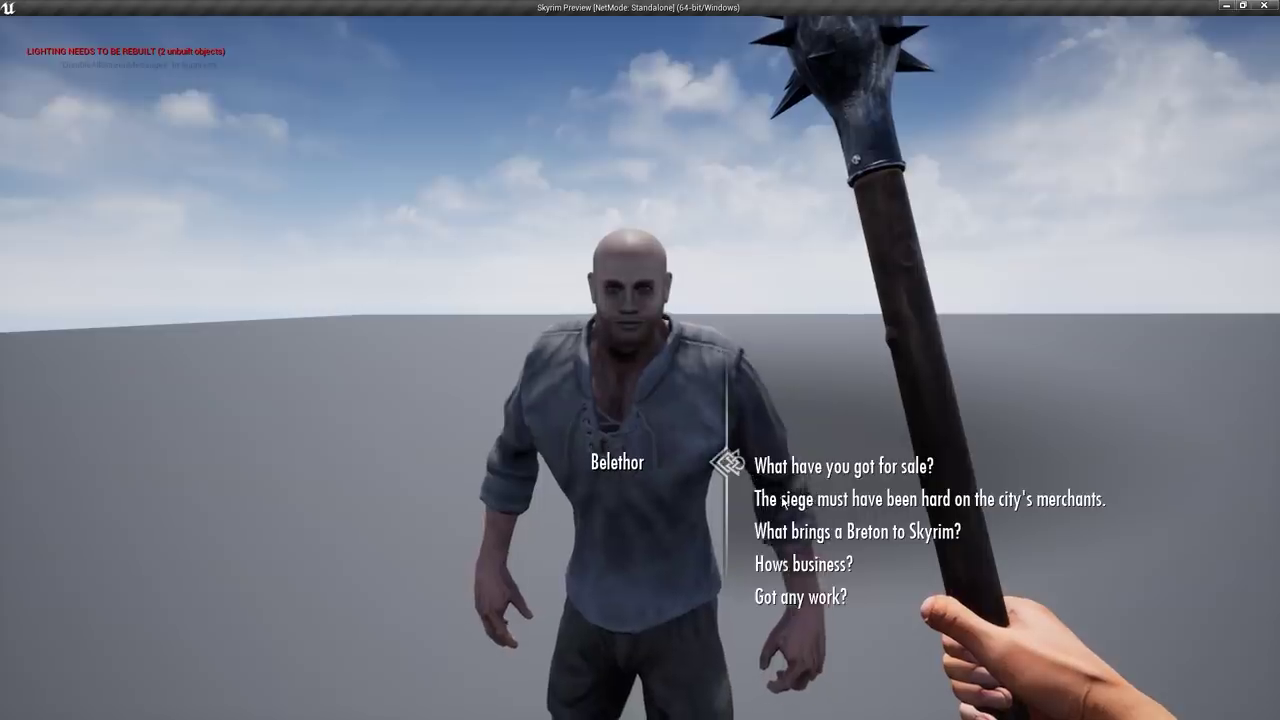
- Ask Belethor how business is, then show bone names and frame the character's head
left_click(806, 468)
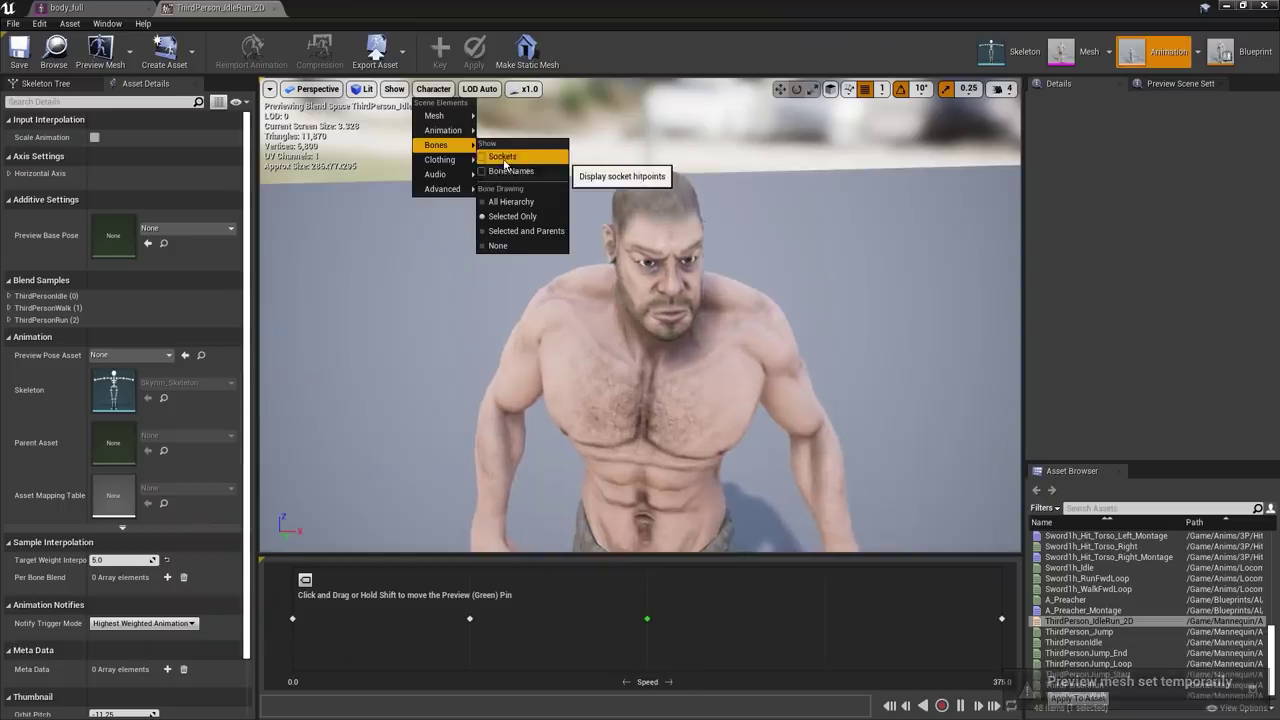
left_click(510, 171)
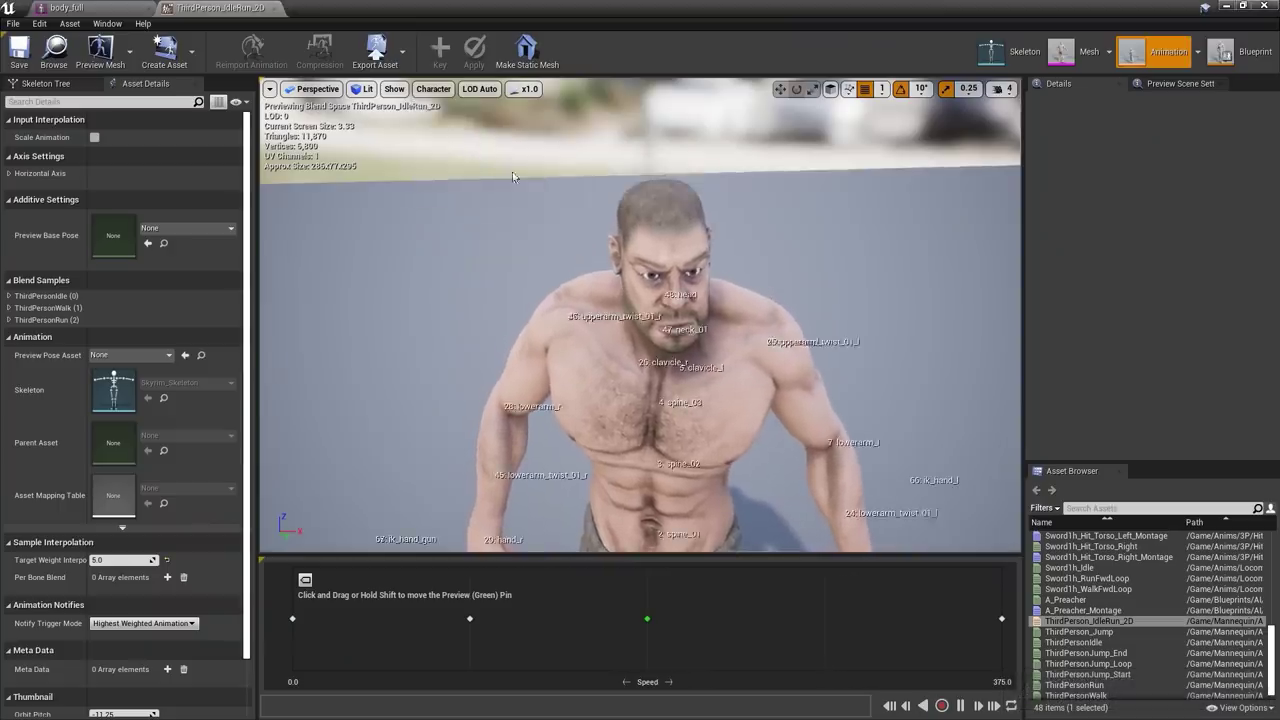
scroll(673, 173, "up", 2)
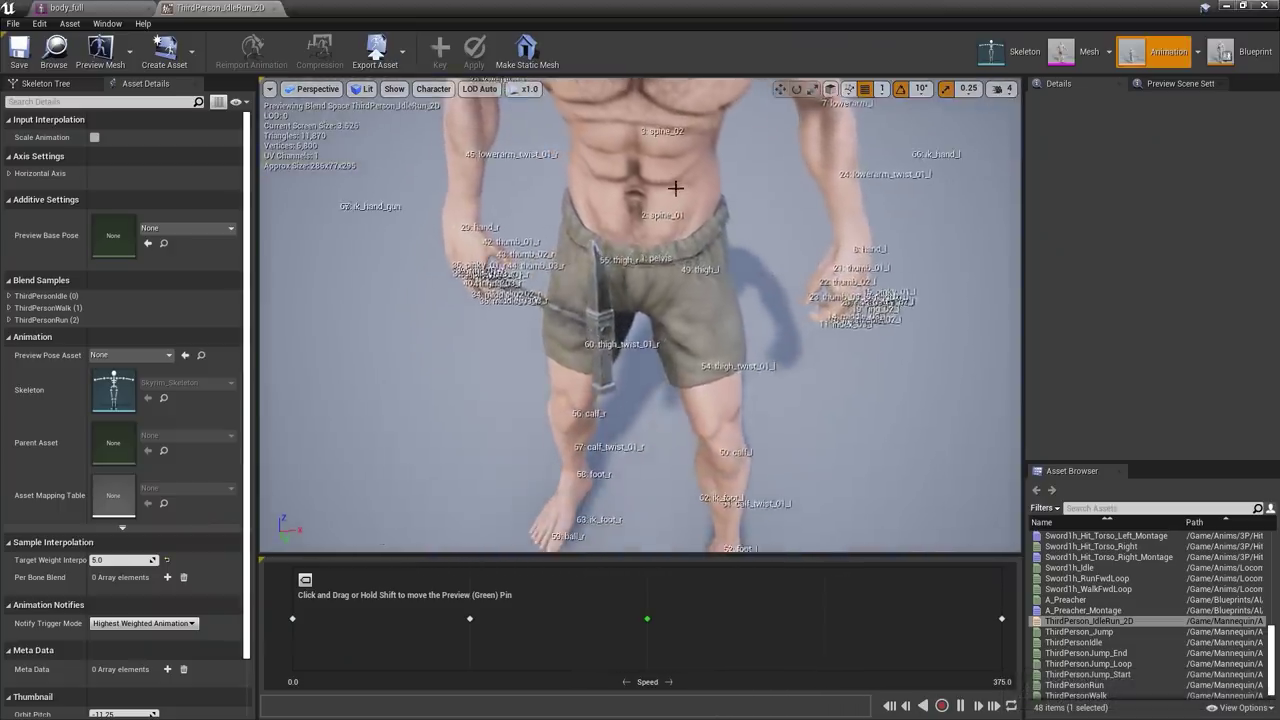
scroll(673, 173, "up", 3)
middle_click_drag(673, 300, 673, 135)
scroll(672, 194, "down", 2)
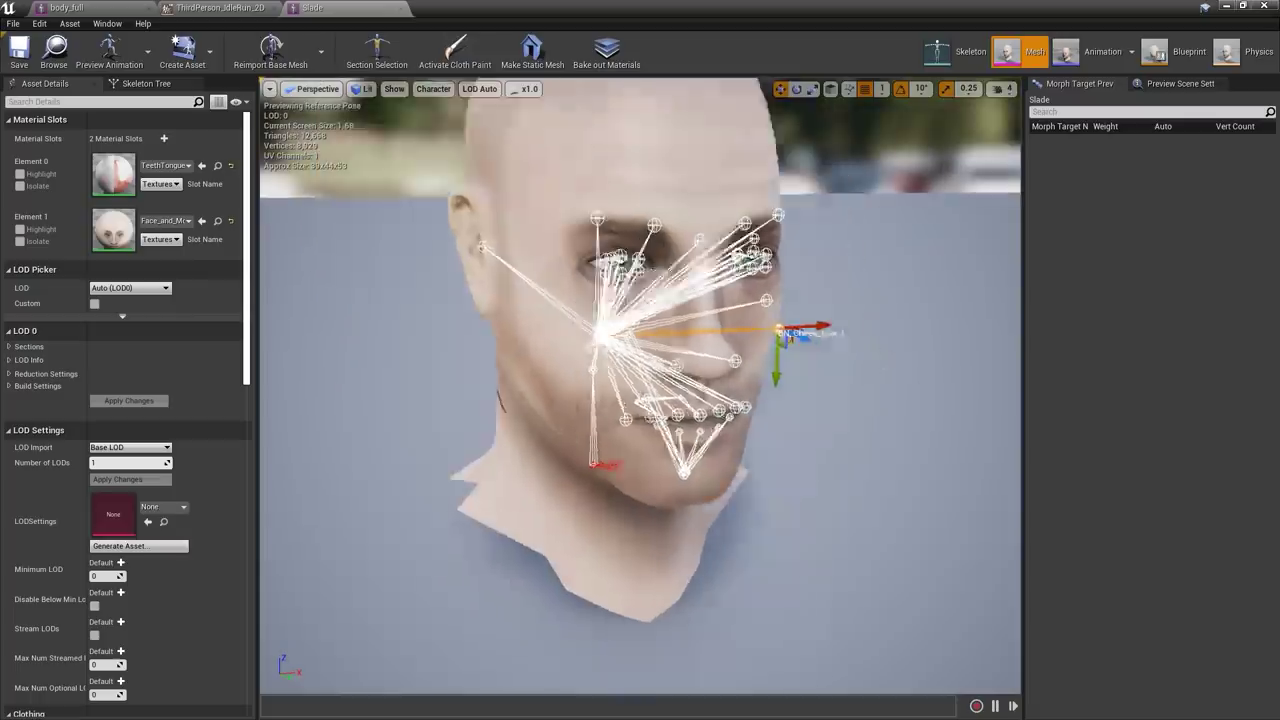
middle_click_drag(583, 377, 583, 377)
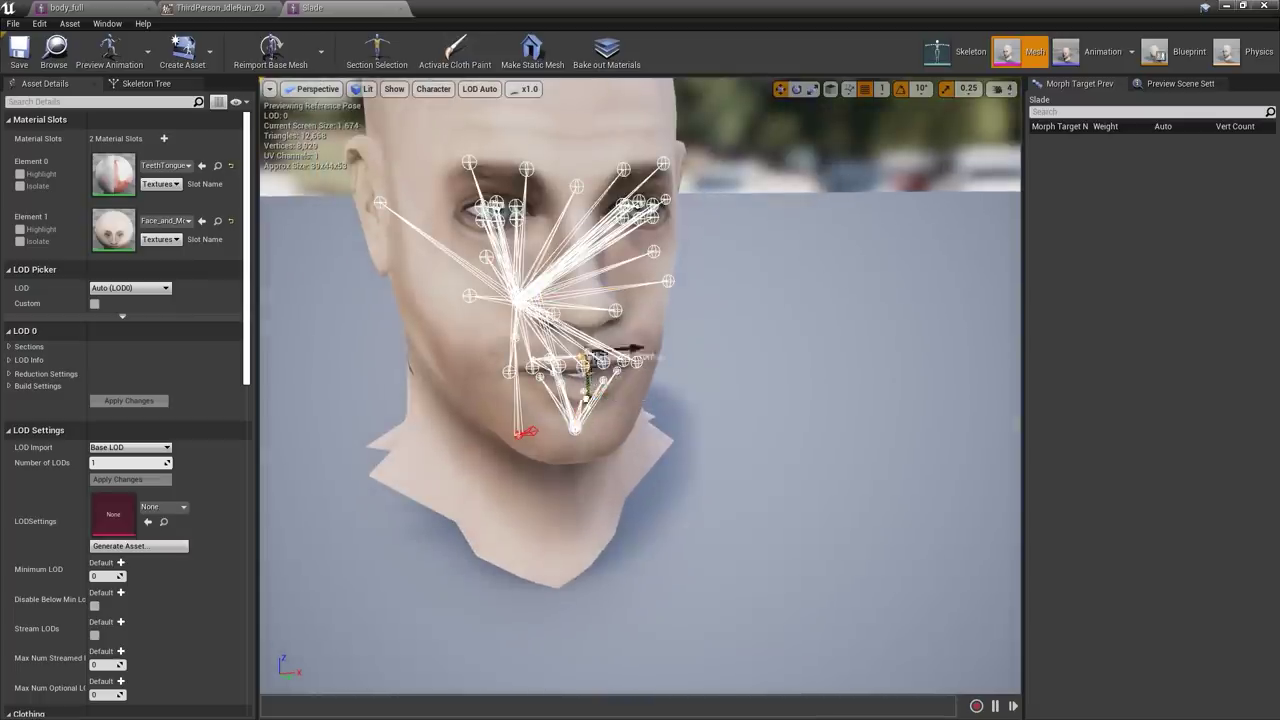
- Select the Lips_Upper_C bone and Look At node, then set Player Location X to 3.379811
left_click(582, 371)
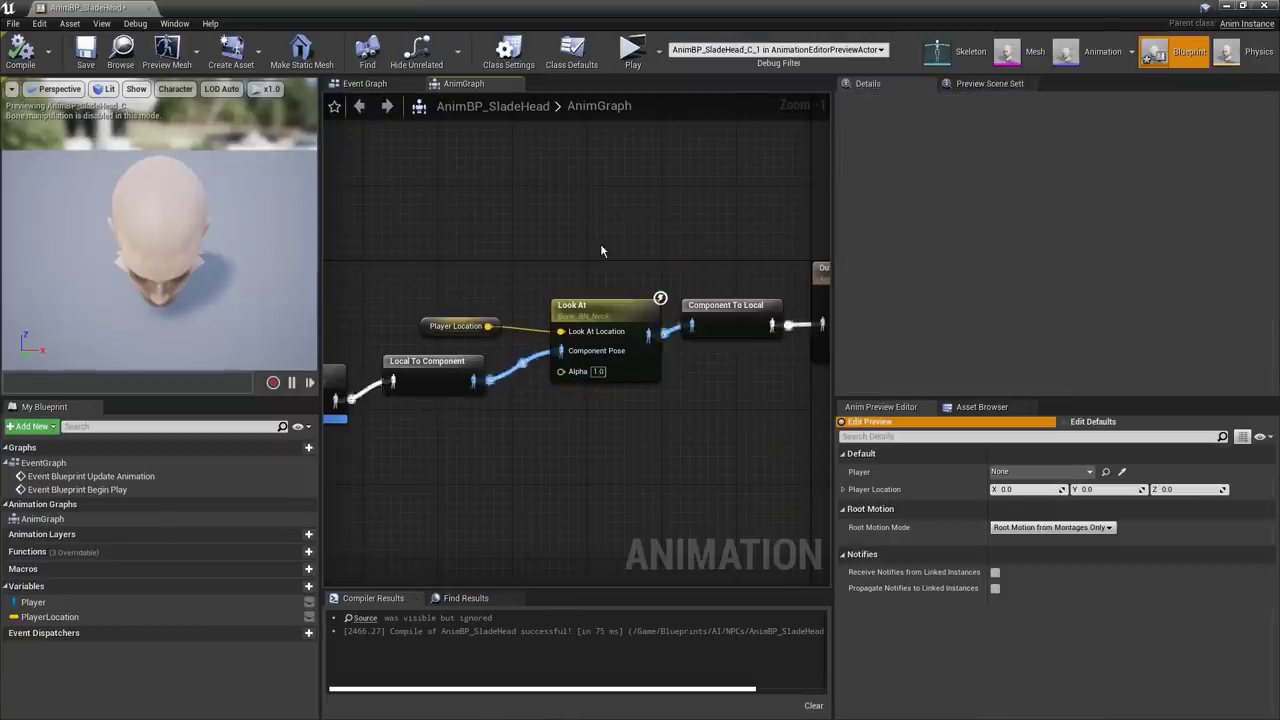
left_click(617, 327)
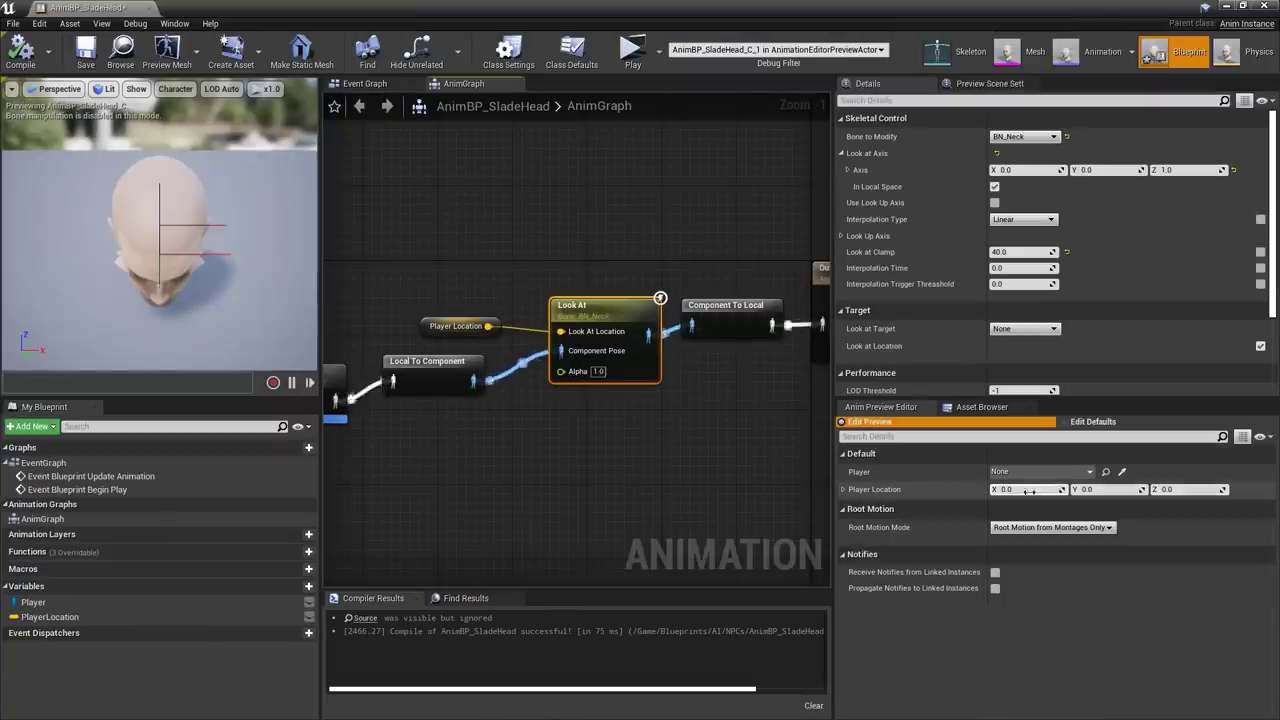
left_click_drag(1025, 489, 1130, 489)
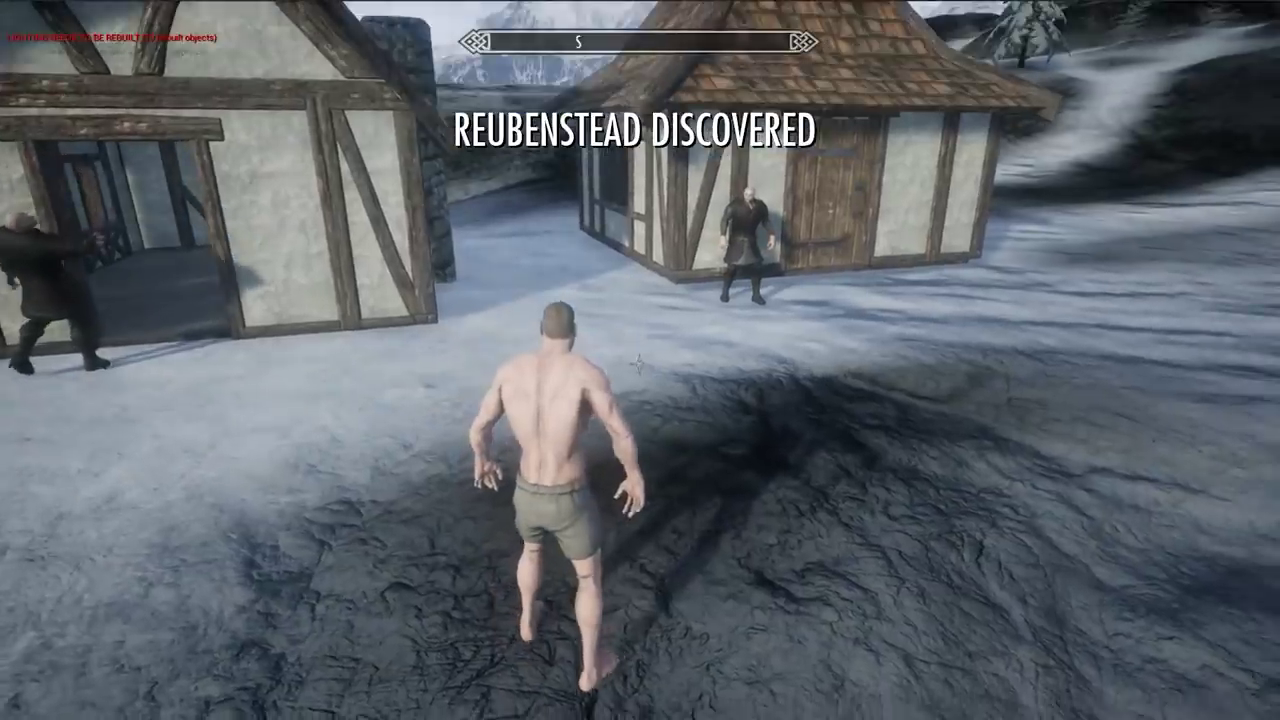
- Run to Hubert and talk to him, then pick up a cabbage in the field
key("w")
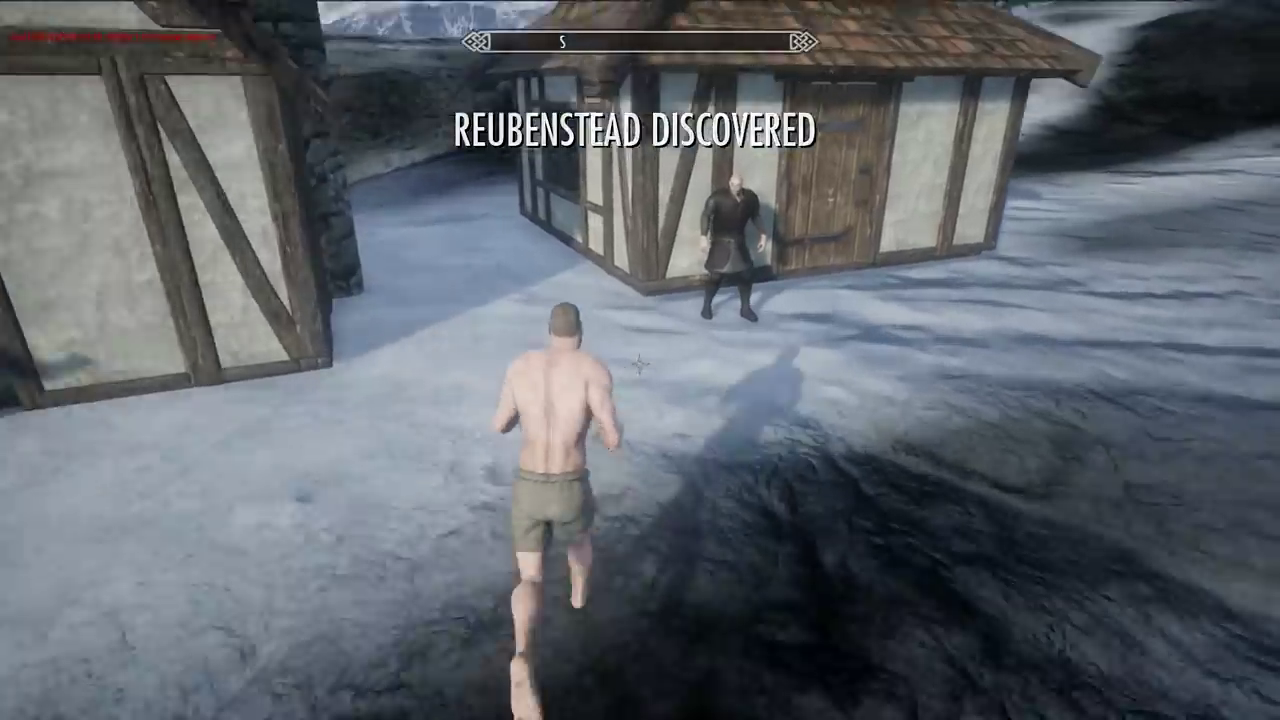
key("e")
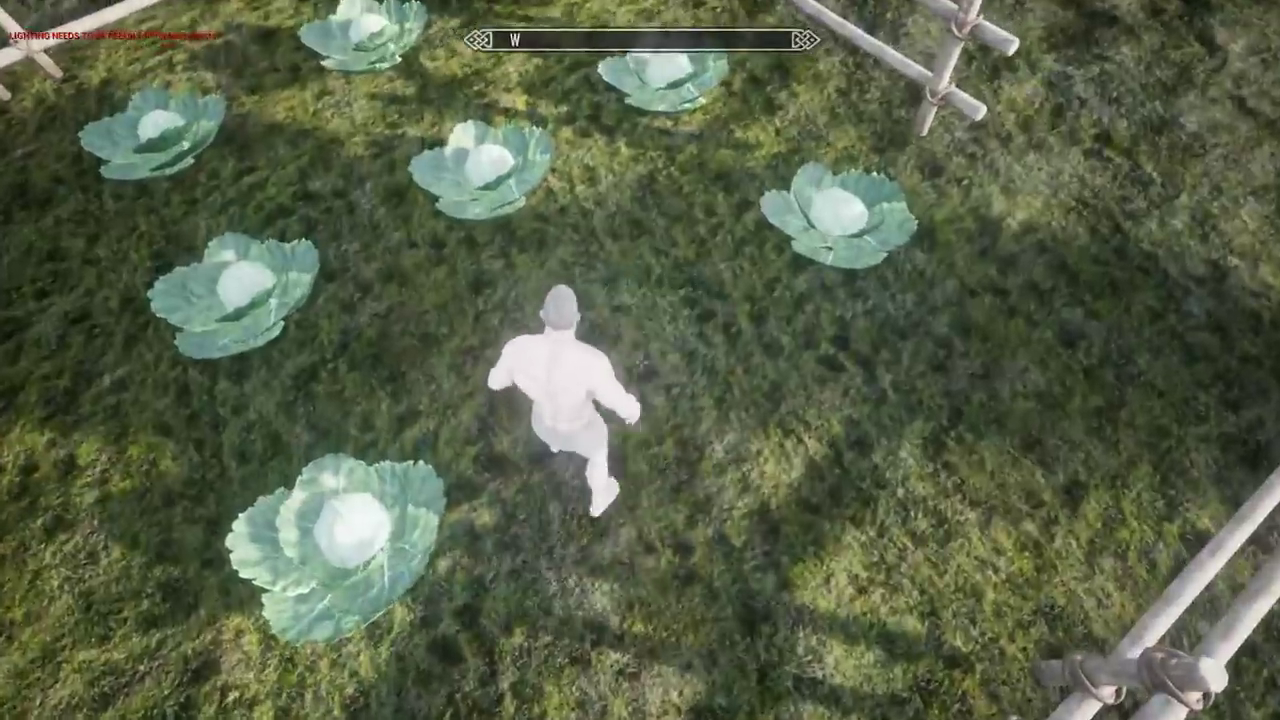
key("w")
key("e")
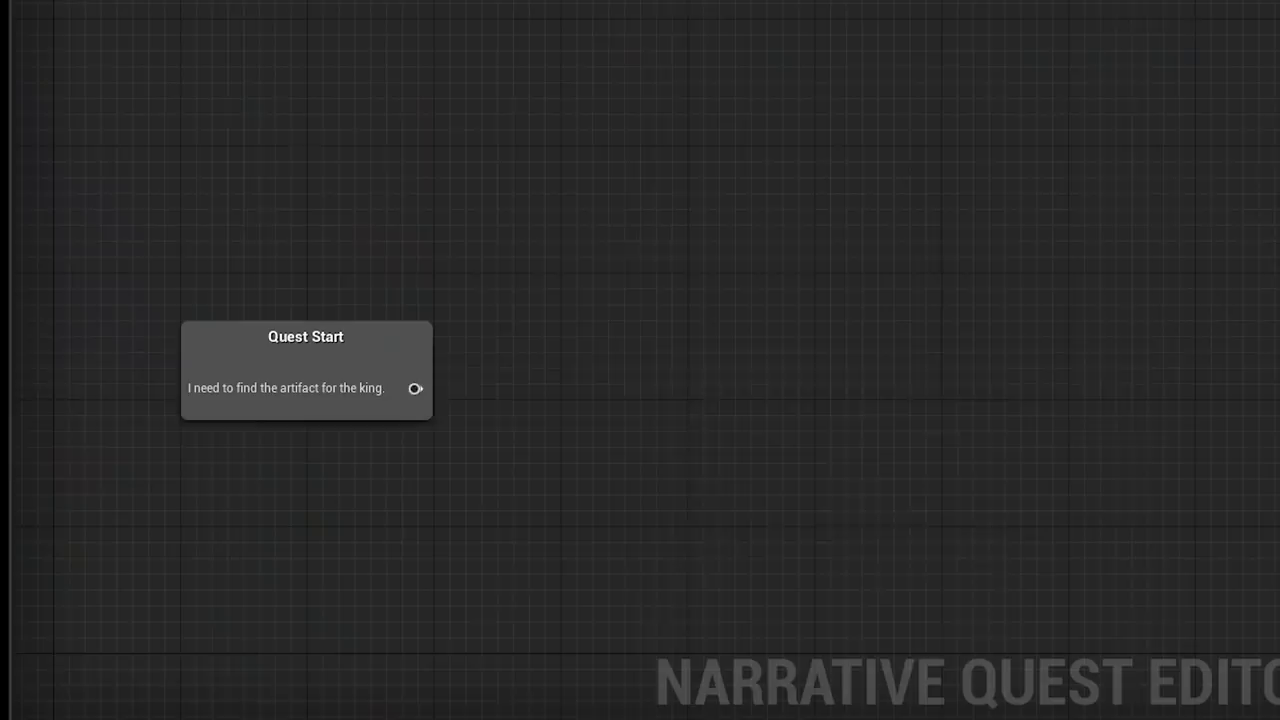
- Add a Take Item step after Quest Start, followed by a new state
left_click_drag(415, 388, 601, 253)
left_click(666, 393)
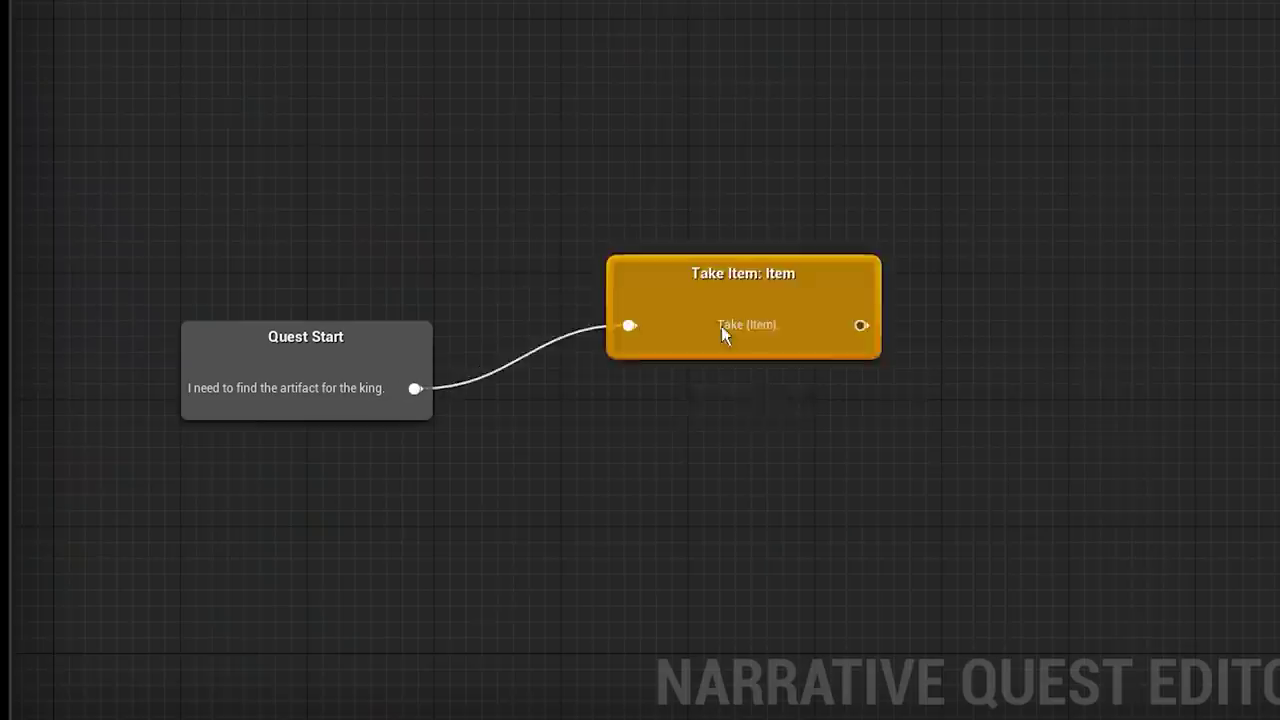
left_click_drag(723, 334, 643, 397)
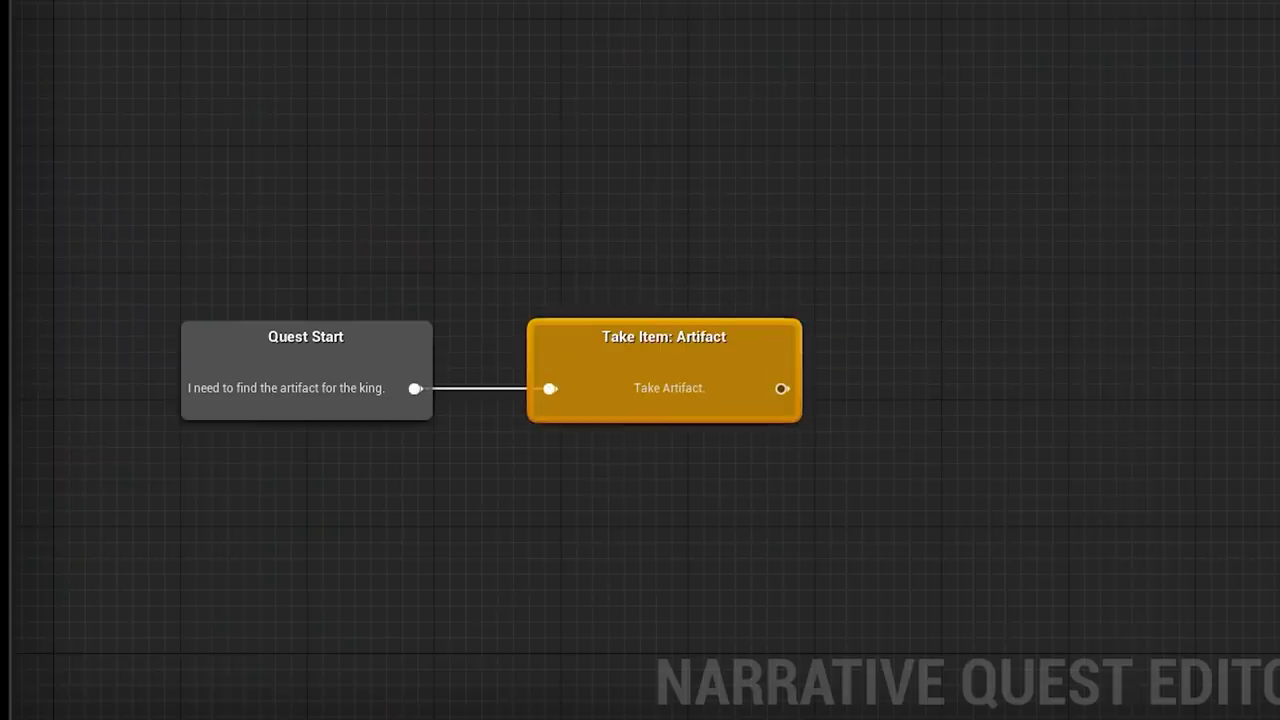
left_click_drag(781, 389, 918, 400)
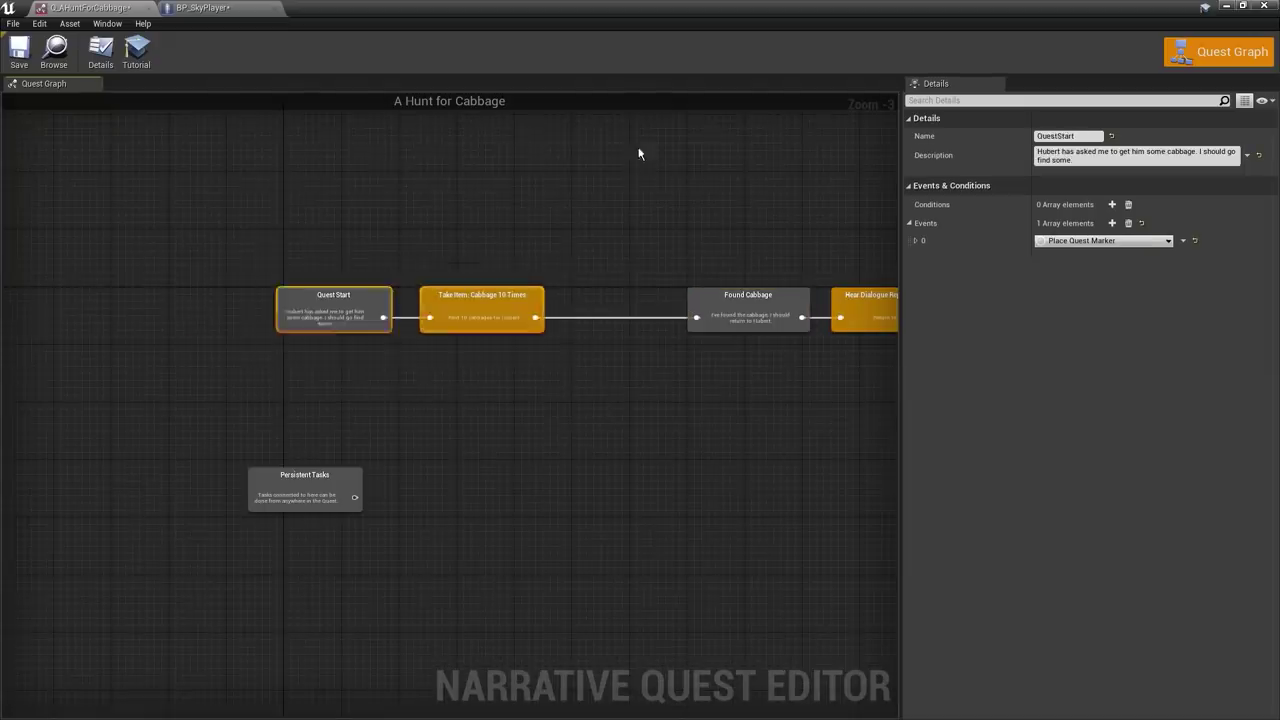
- Comment the first quest nodes and the Found Cabbage stage, titled 'player returns the cabbages to hubert'
key("c")
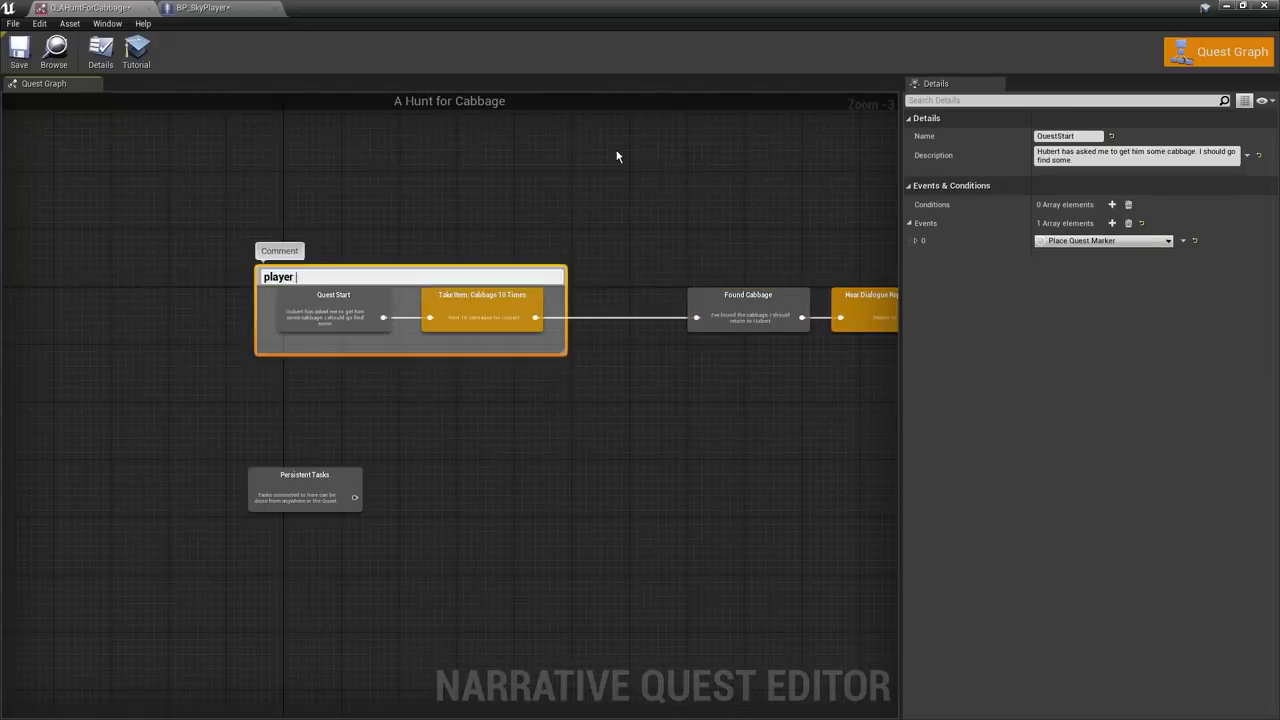
right_click_drag(617, 157, 416, 140)
left_click_drag(474, 363, 805, 188)
key("c")
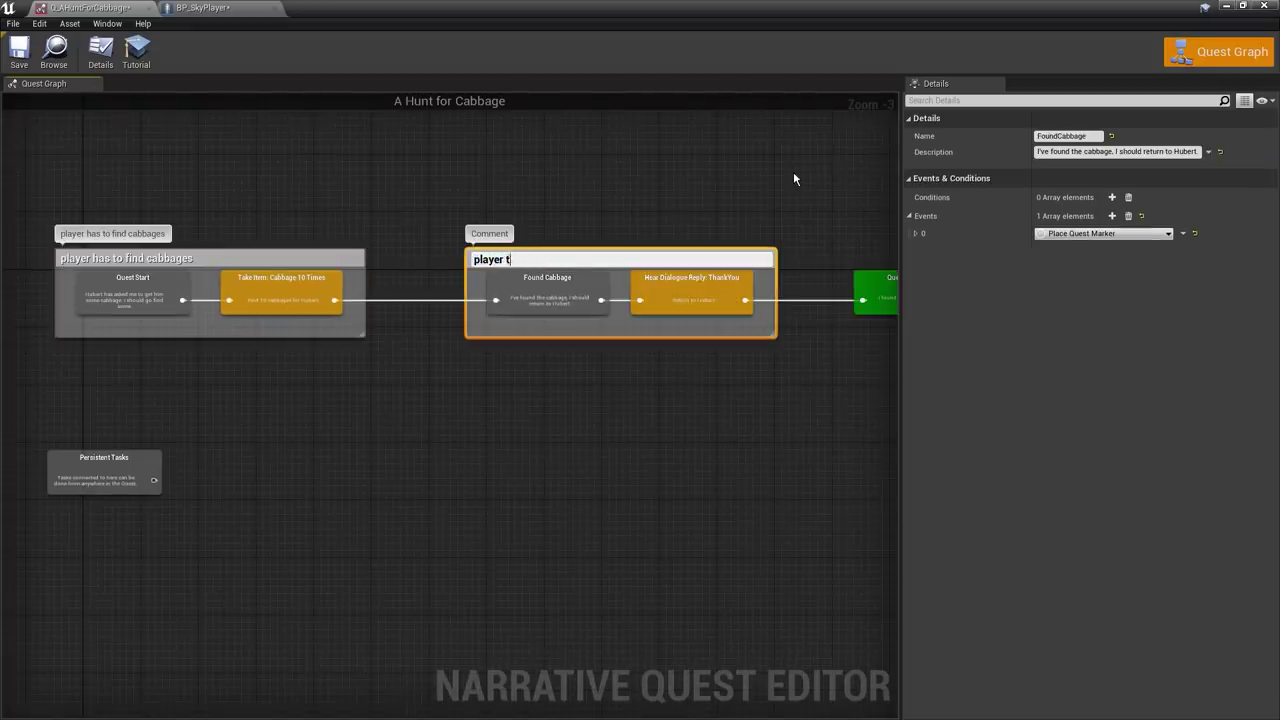
type("player returns the cabbages to hubert")
key("Return")
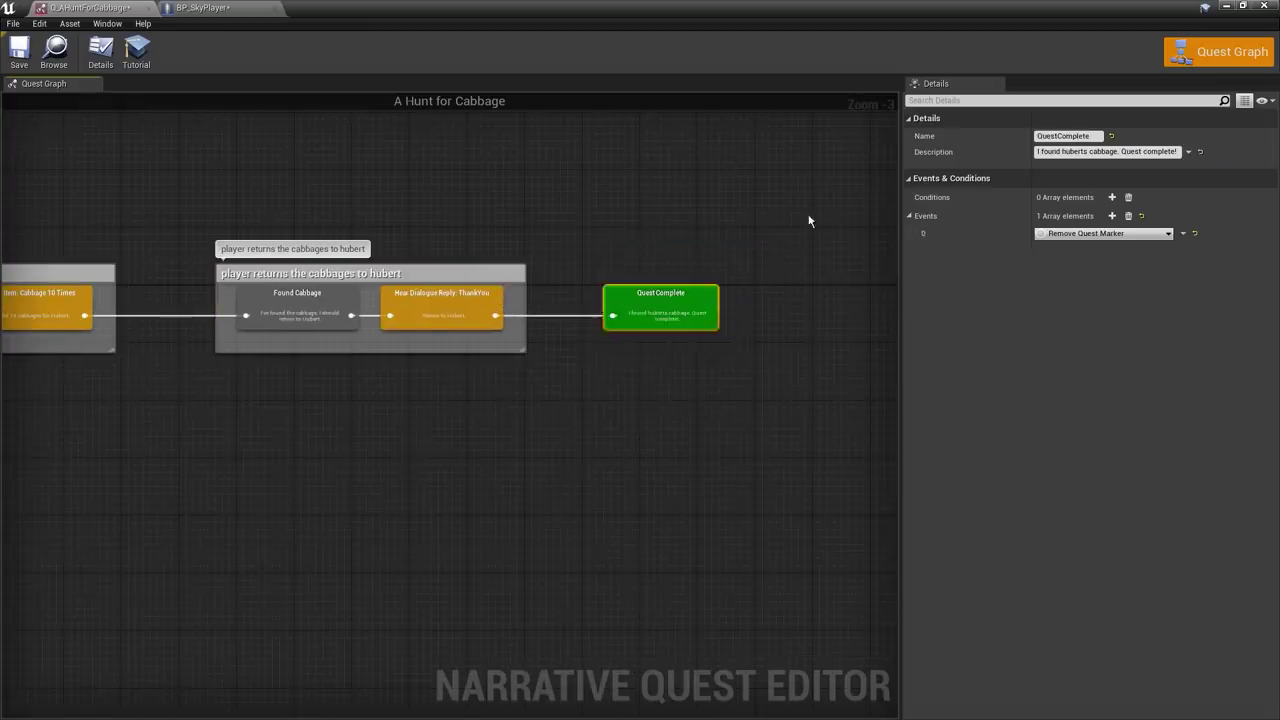
- Add a 'quest complete' comment and inspect Hubert's quest-giving dialogue and its quest
type("cquest complete")
key("Return")
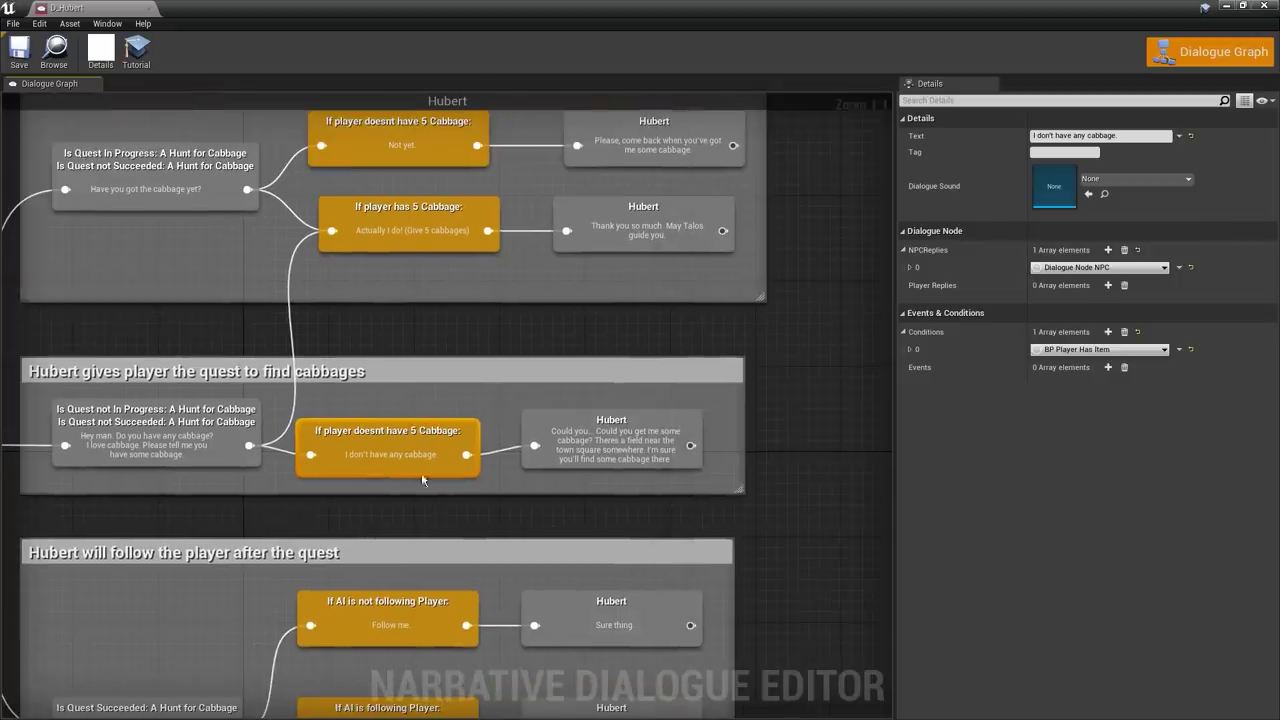
left_click(615, 455)
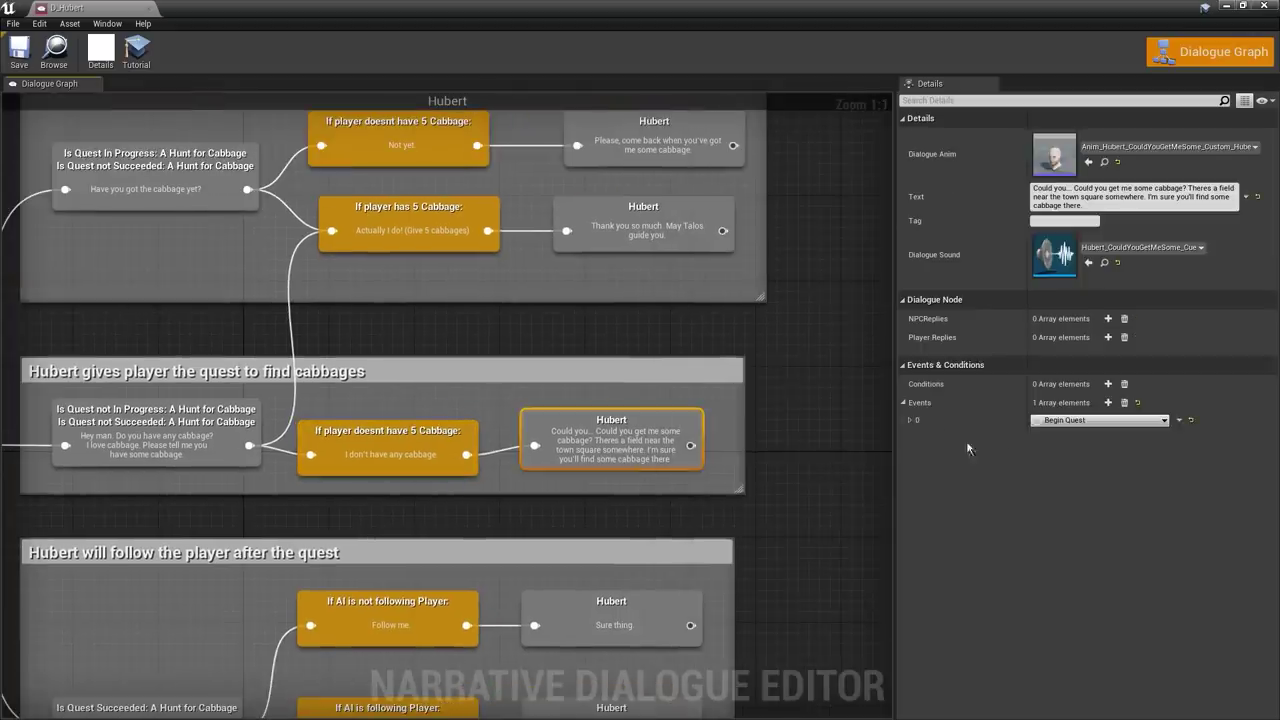
left_click(922, 439)
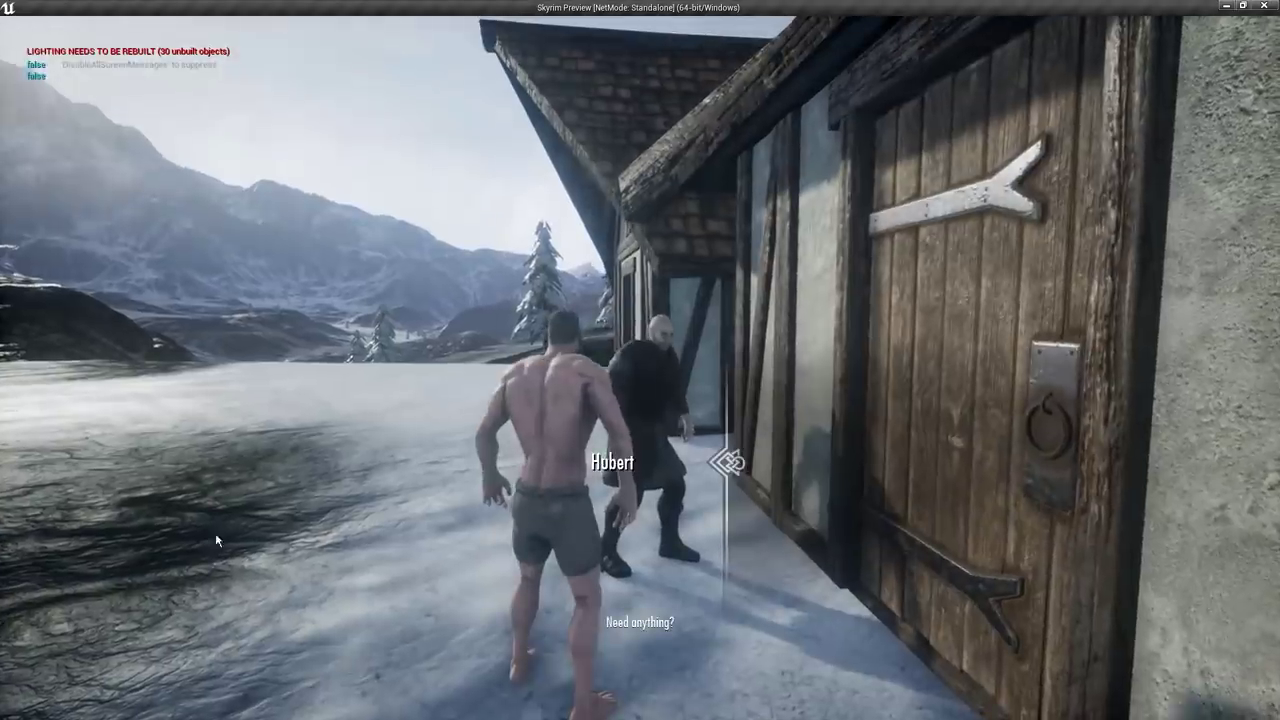
- Lead Hubert across the village, ask him to carry some items, and view his inventory
key("w")
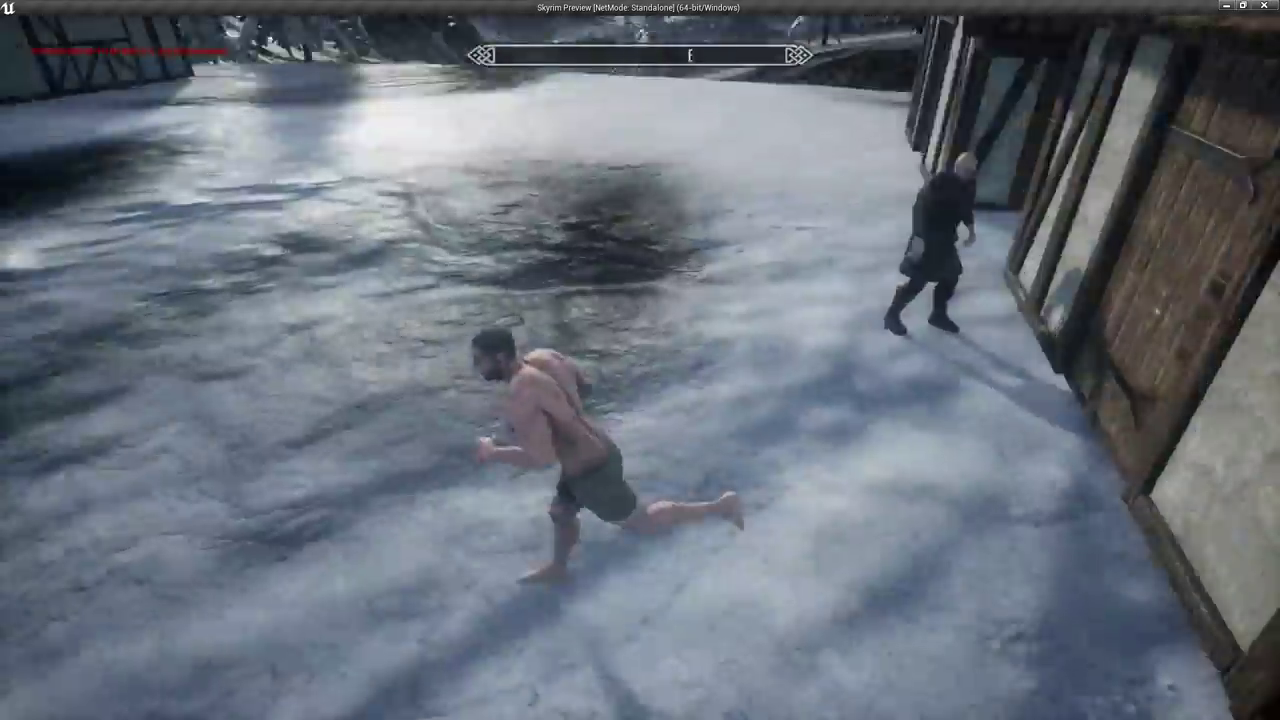
key("w")
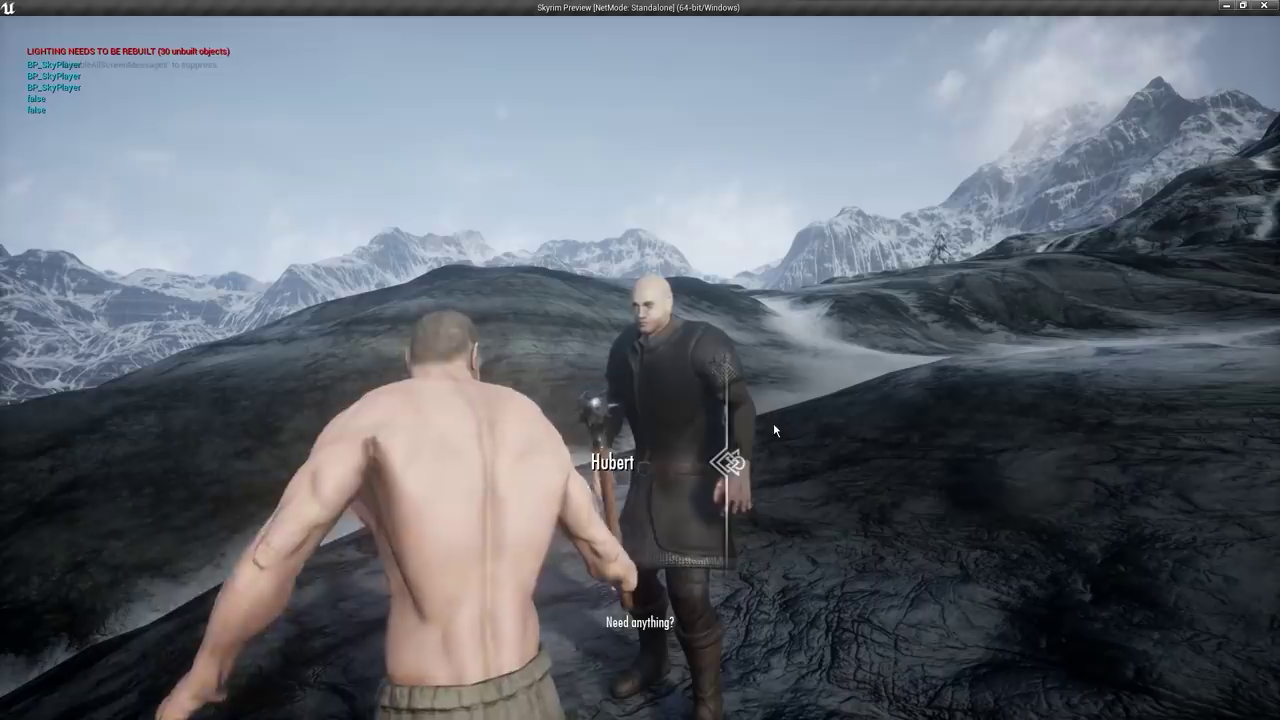
left_click(820, 468)
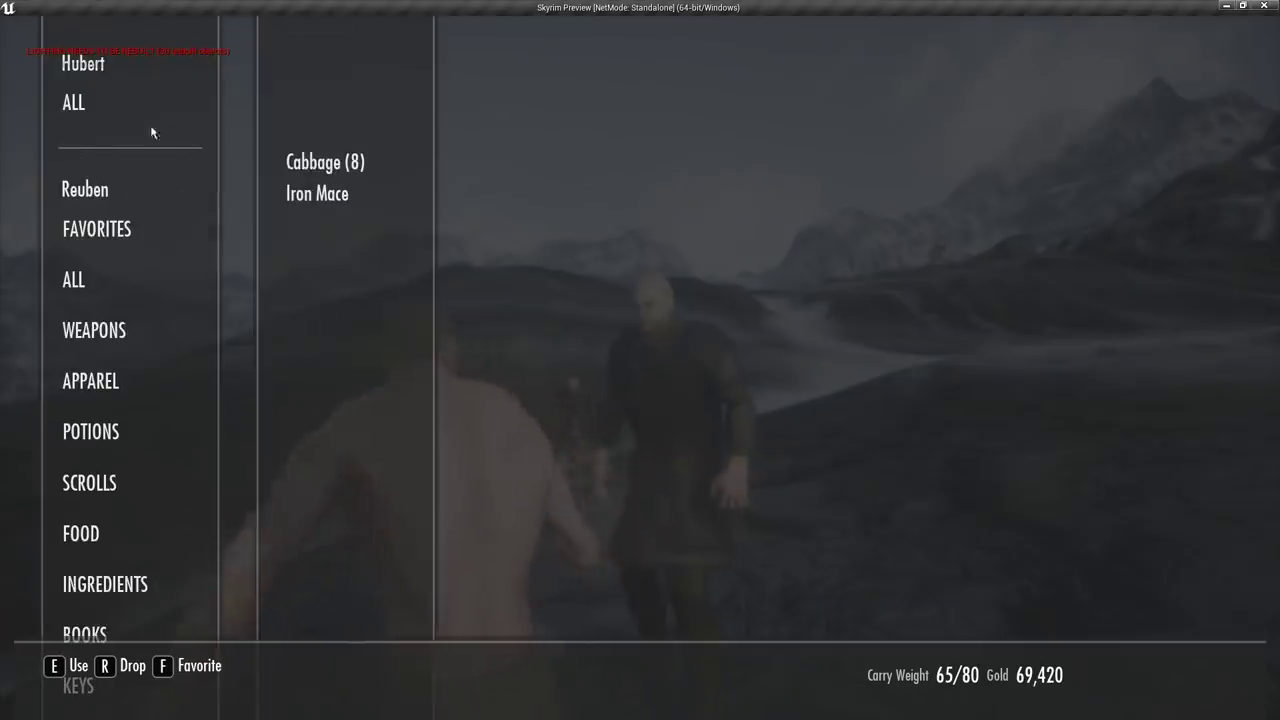
mouse_move(313, 167)
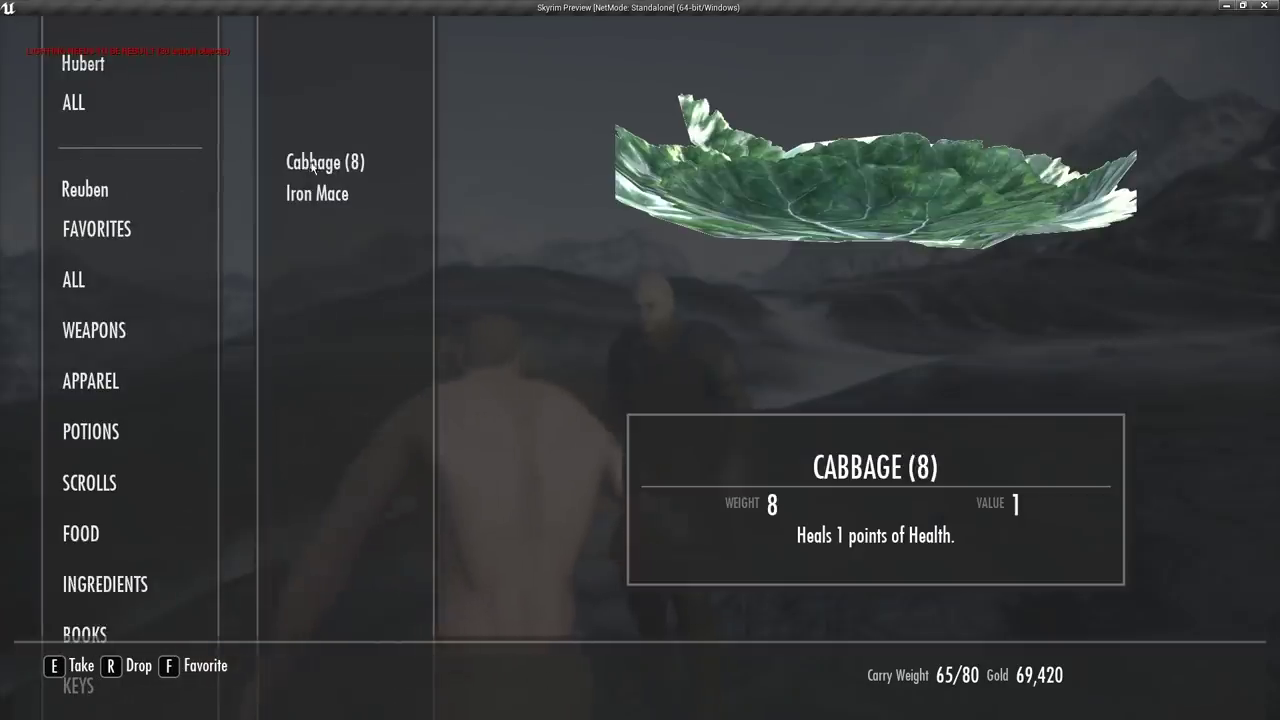
key("Escape")
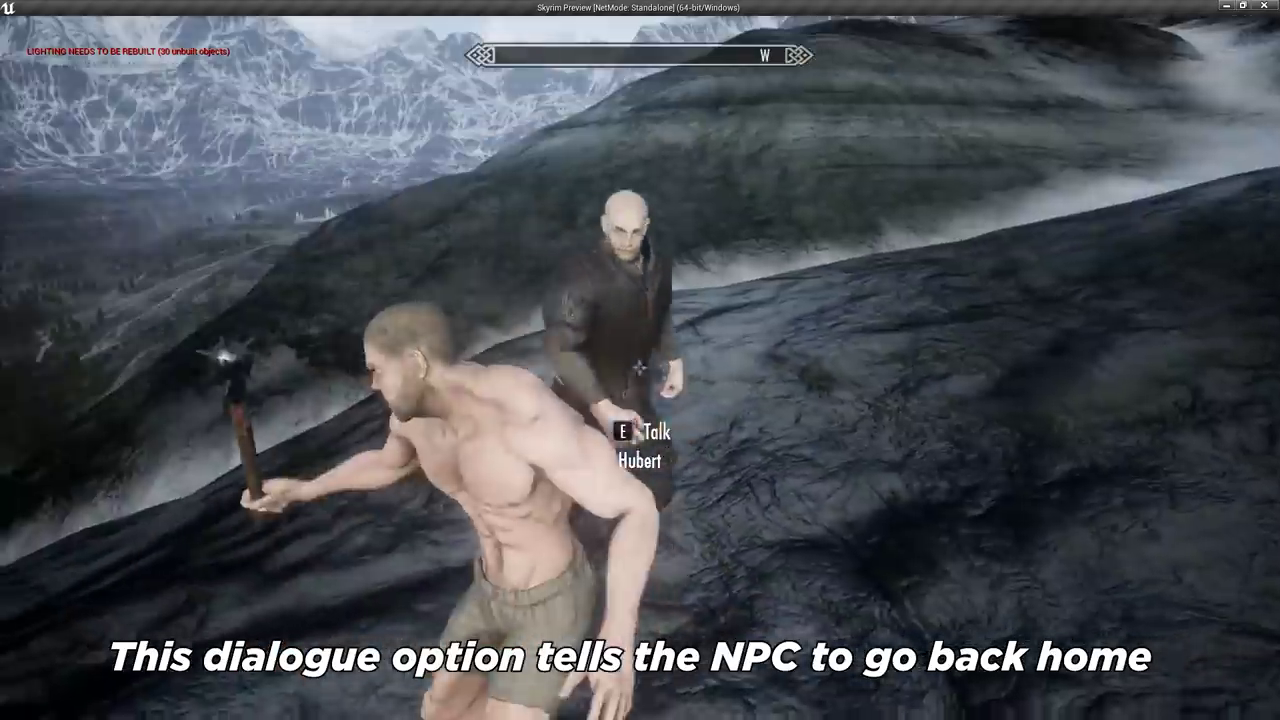
- Follow Hubert home, draw the mace in first person, and cast a spell among the cabbages
key("w")
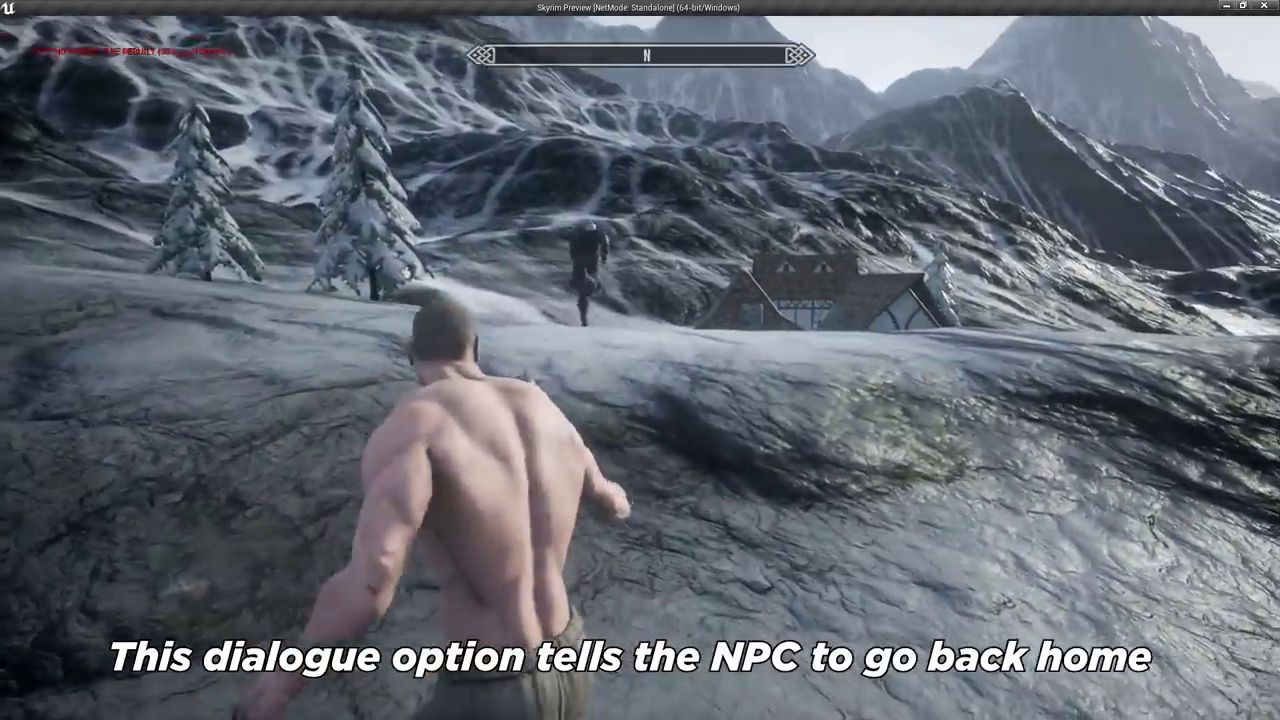
key("w")
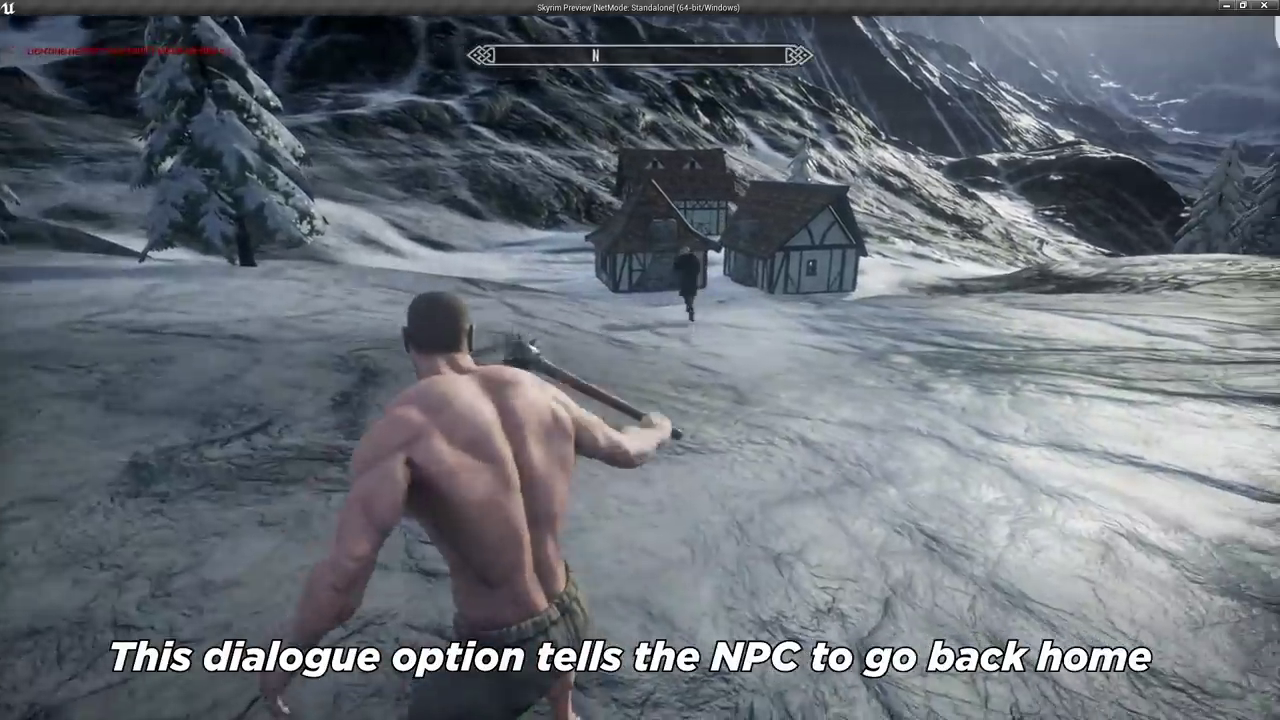
key("r")
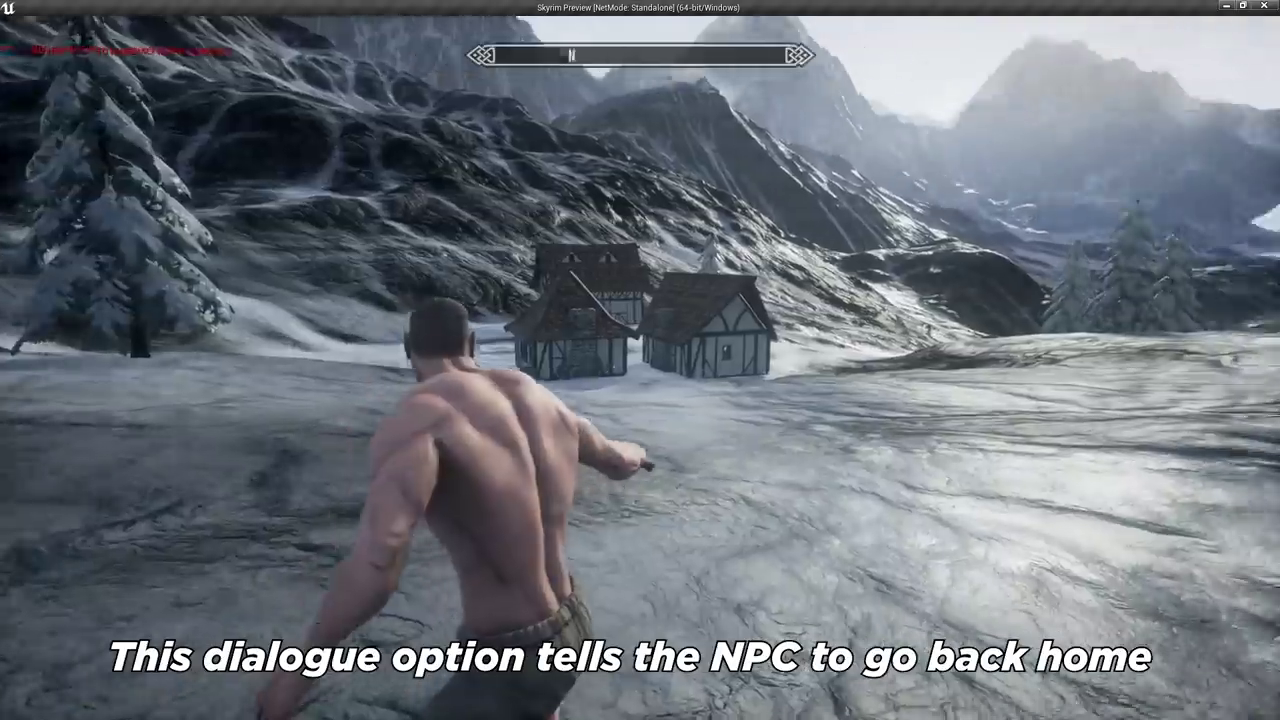
key("f")
key("w")
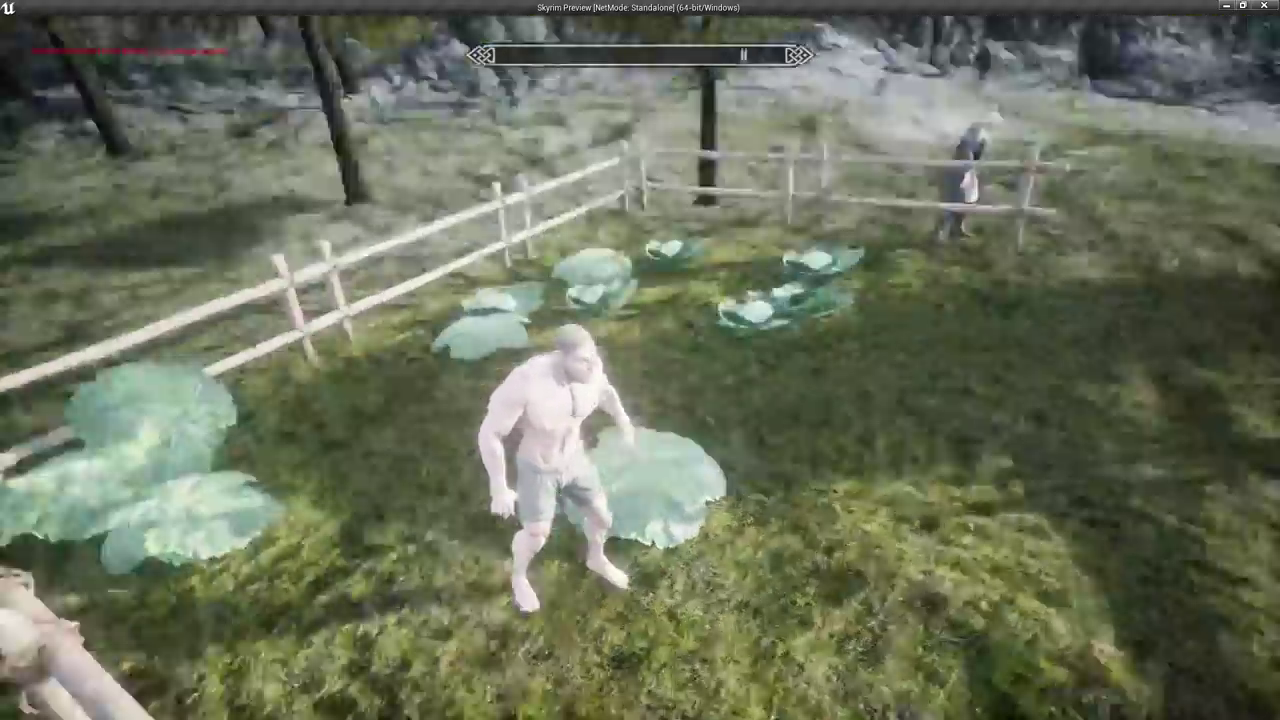
key("w")
left_click(640, 368)
key("w")
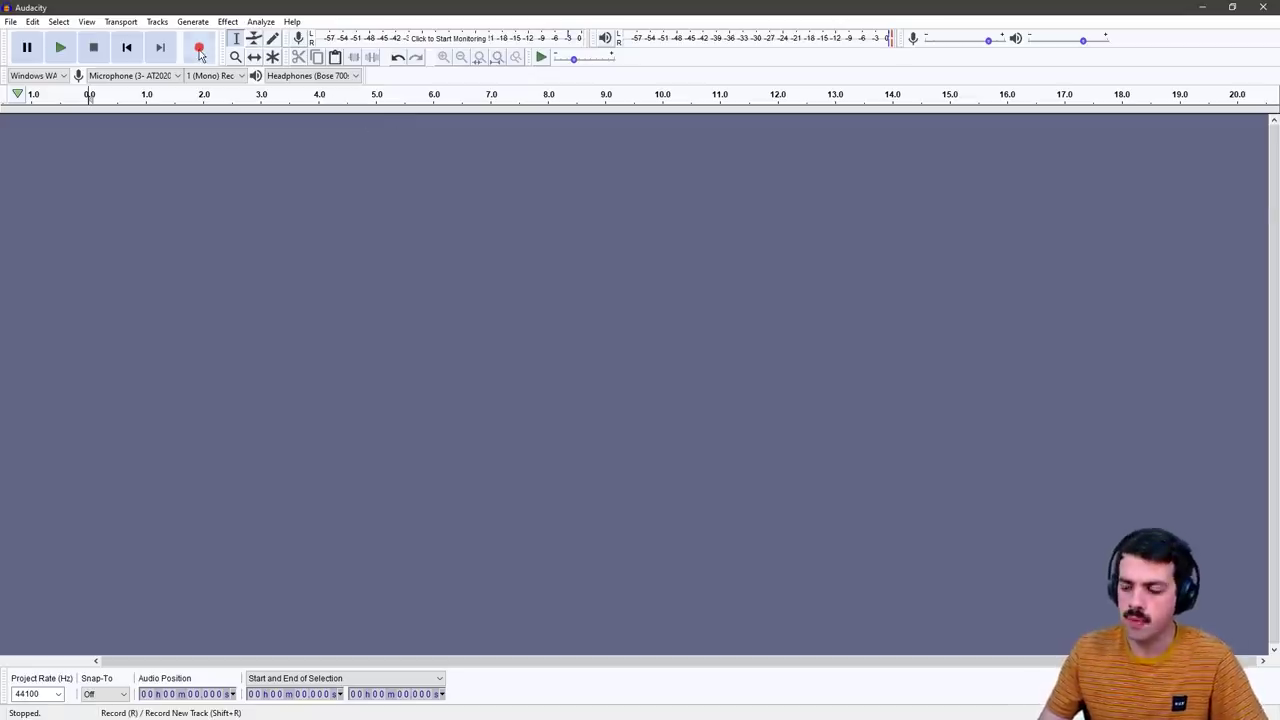
- Record a short voice clip in Audacity, then create a blueprint from SkyGameplayAbility
left_click(200, 48)
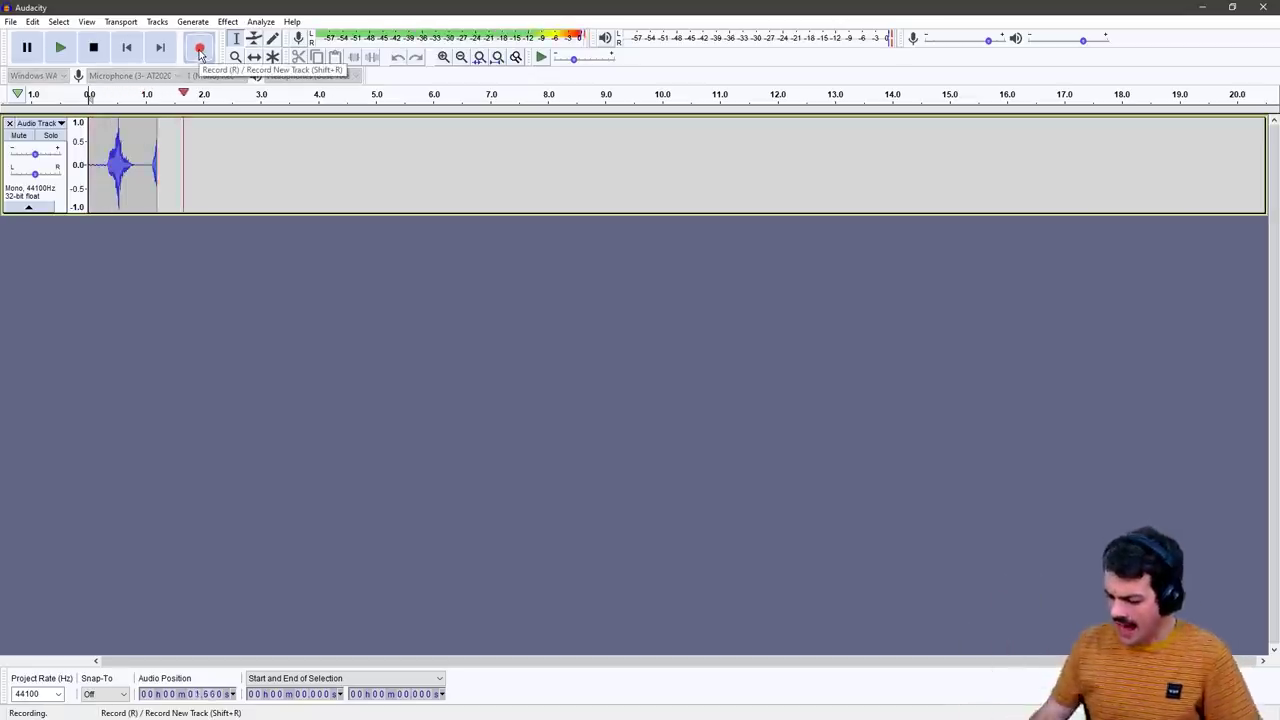
left_click(93, 47)
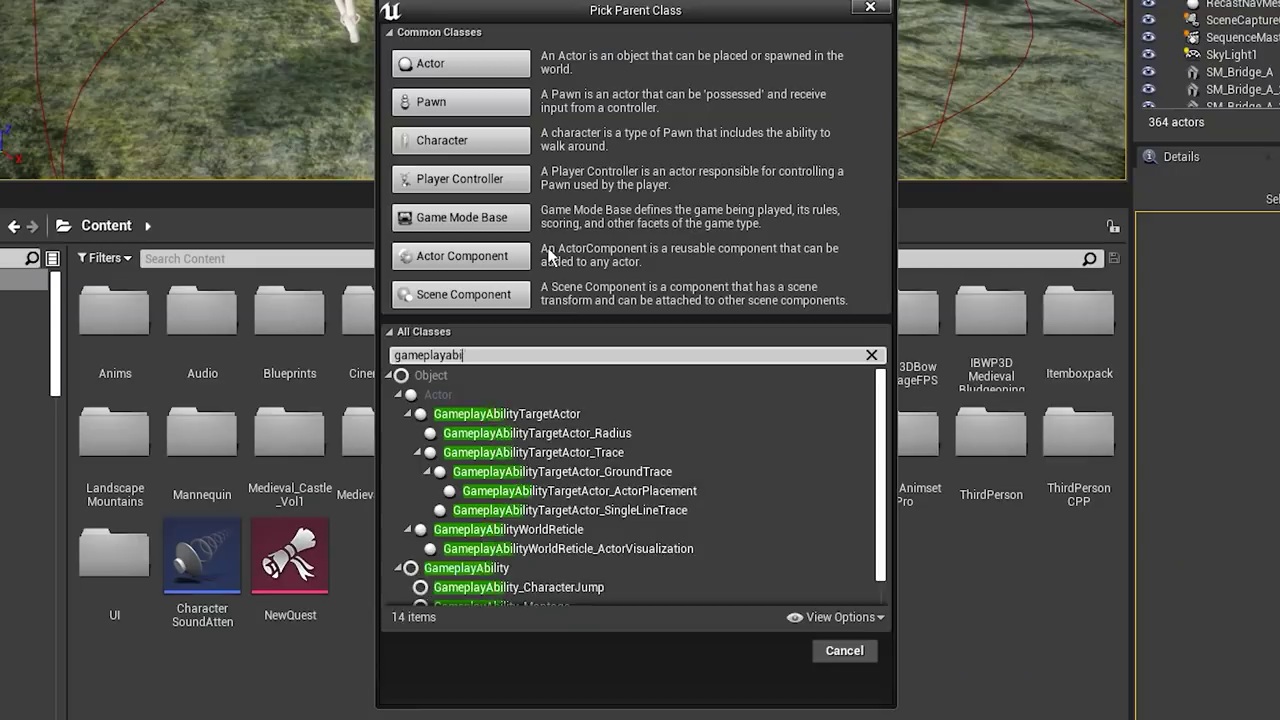
key("Down")
key("Down")
key("Down")
left_click(765, 645)
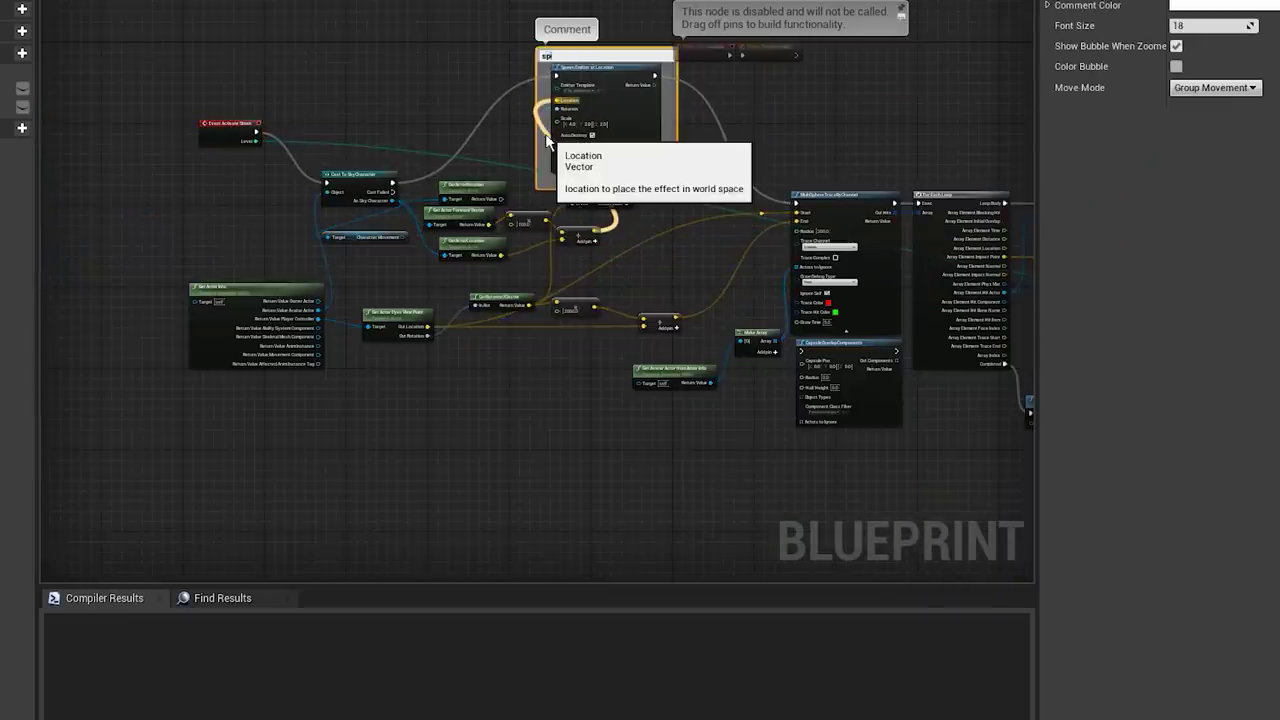
- Wrap the MultiSphereTrace and effect nodes in a comment box
scroll(606, 89, "up", 4)
scroll(606, 89, "down", 2)
right_click_drag(810, 400, 357, 214)
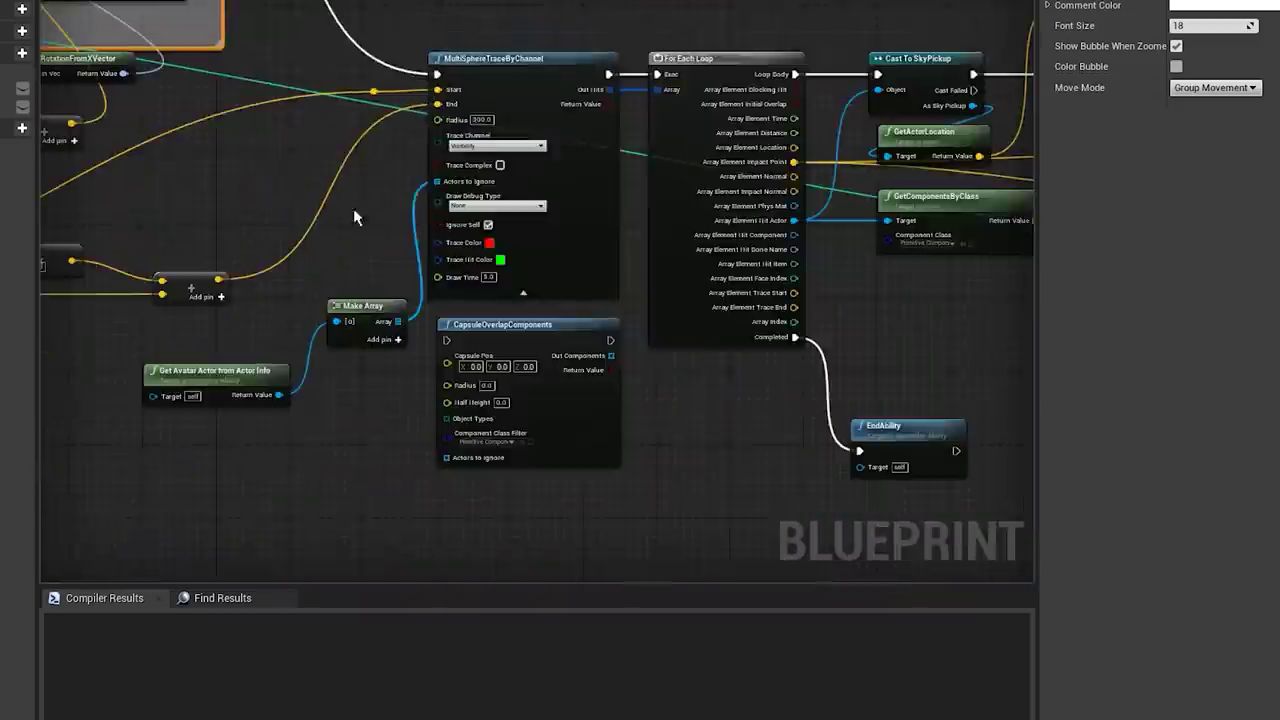
left_click_drag(320, 310, 706, 31)
key("c")
- Comment the Add Impulse nodes 'apply an impulse to hit', then run into the cabbage patch
right_click_drag(706, 31, 388, 414)
left_click_drag(409, 523, 625, 172)
type("ca")
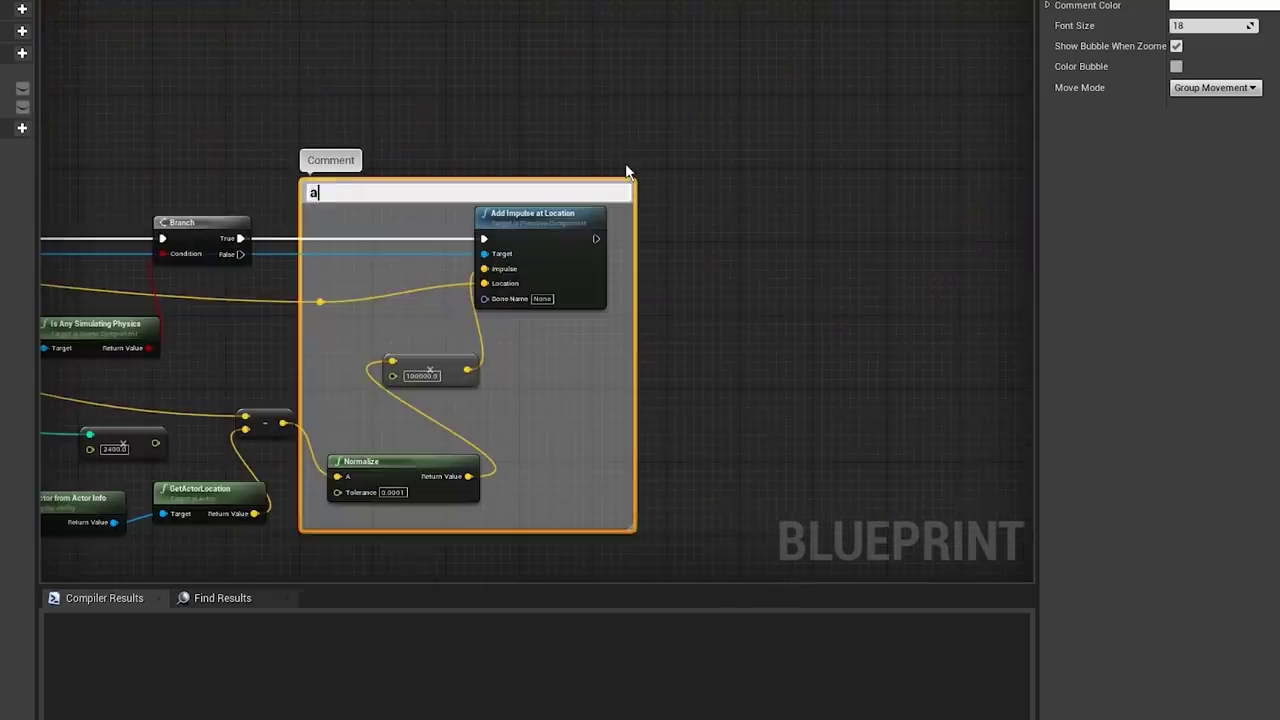
type("pply an impulse to hit")
key("Return")
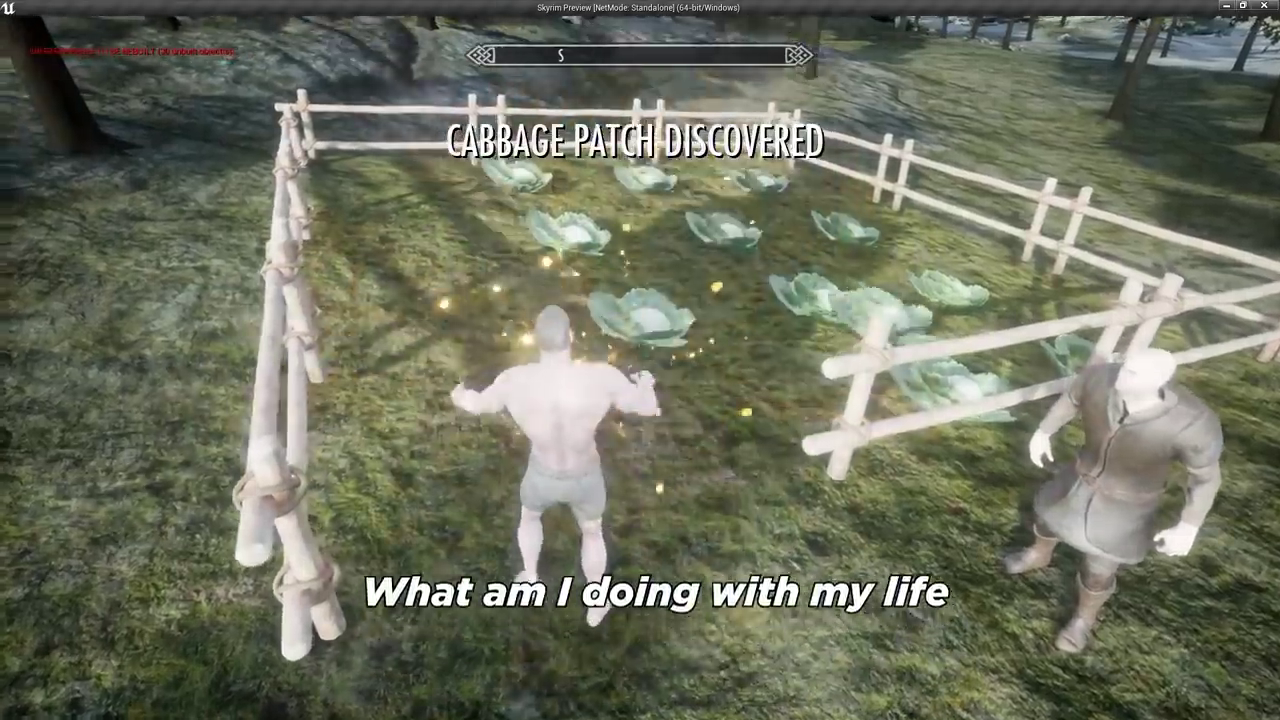
key("w")
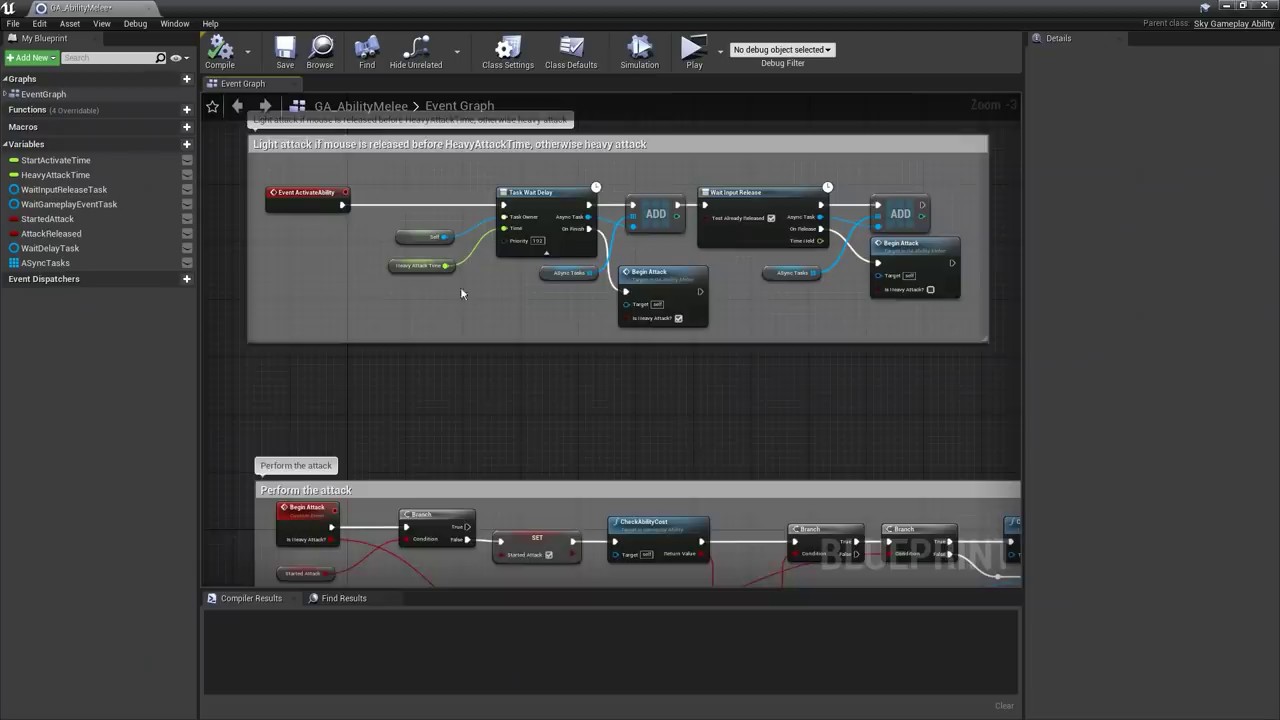
scroll(461, 293, "up", 2)
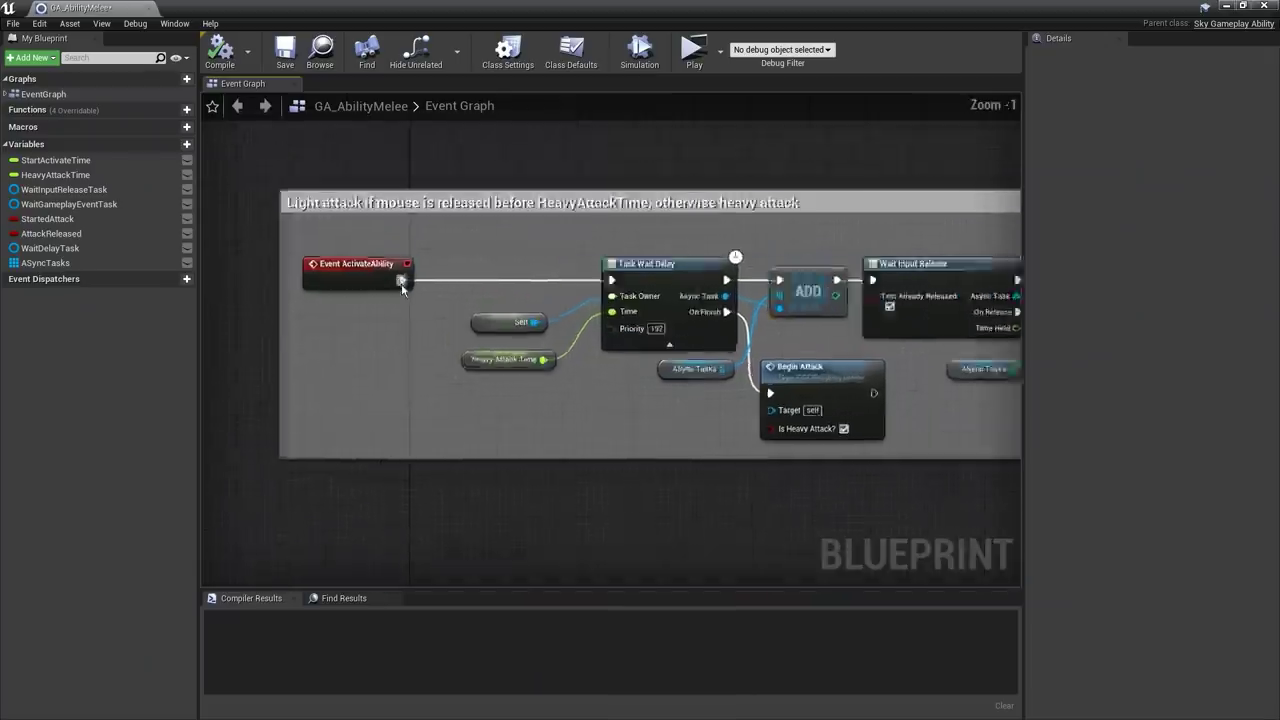
scroll(666, 333, "down", 2)
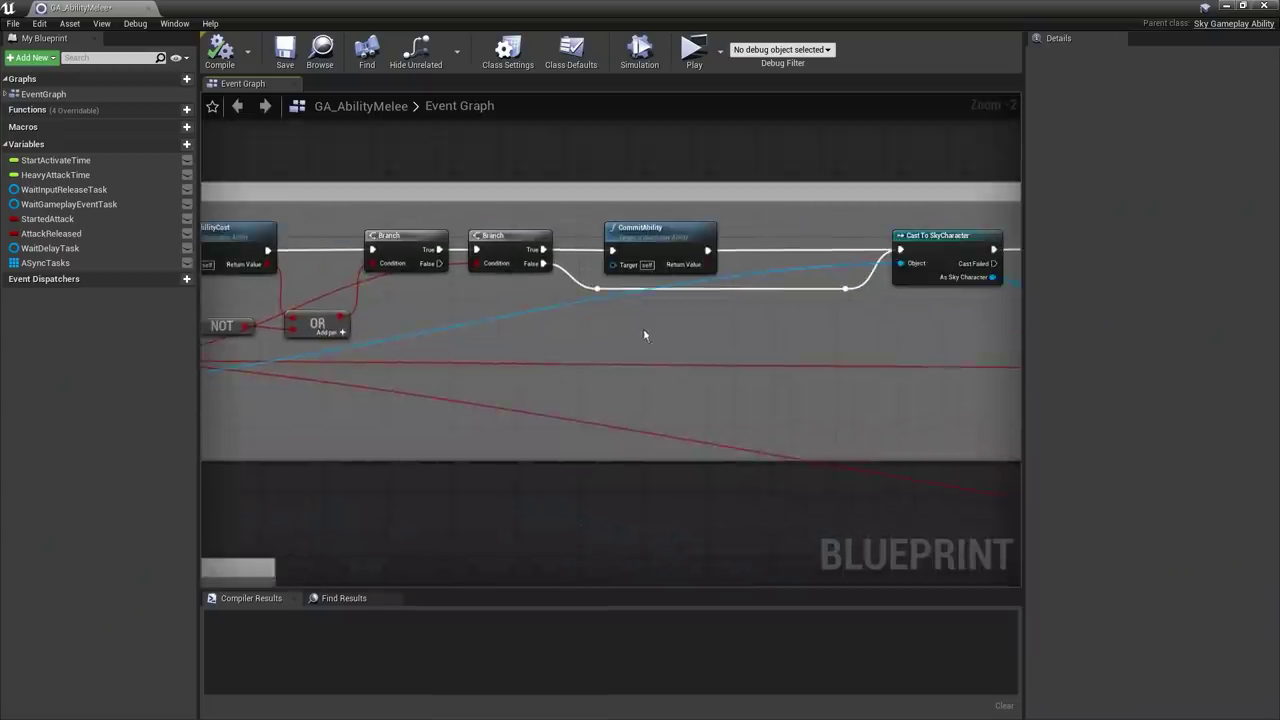
right_click_drag(643, 335, 740, 335)
right_click_drag(1000, 335, 590, 335)
right_click_drag(850, 271, 560, 271)
right_click(579, 272)
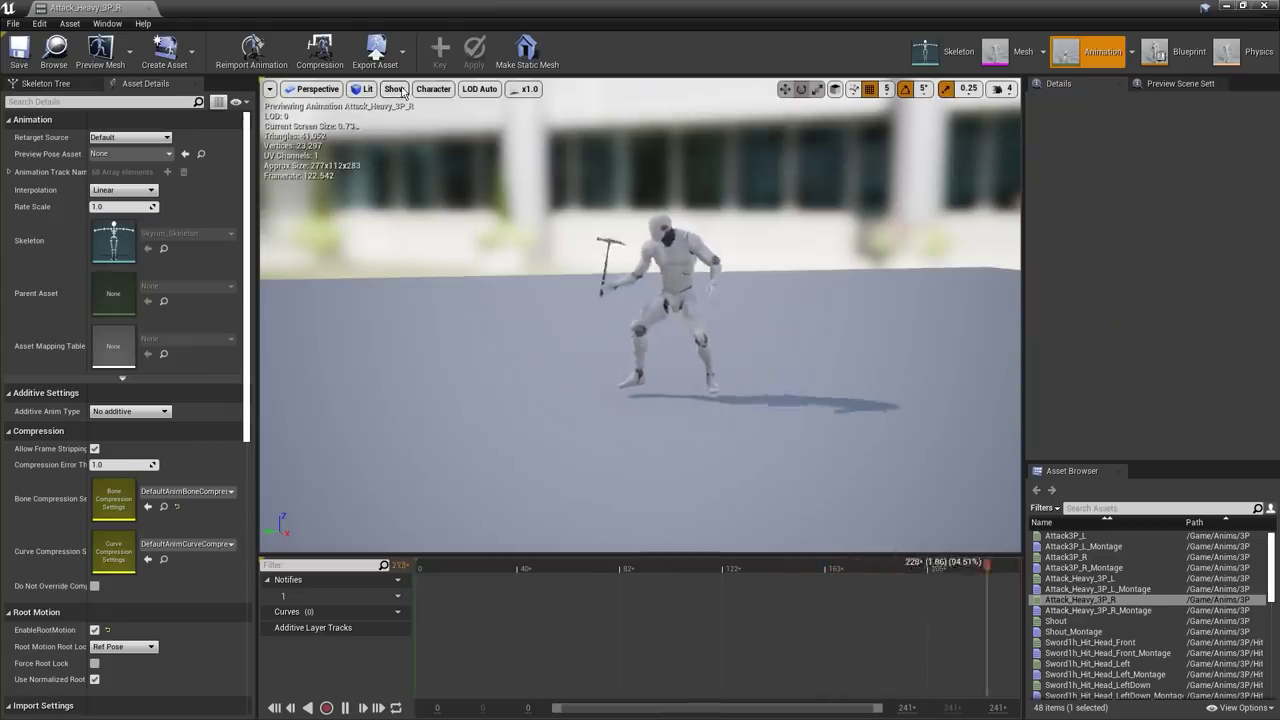
- Enable Process Root Motion in the preview so the heavy swing moves the character forward
left_click(402, 90)
left_click(440, 90)
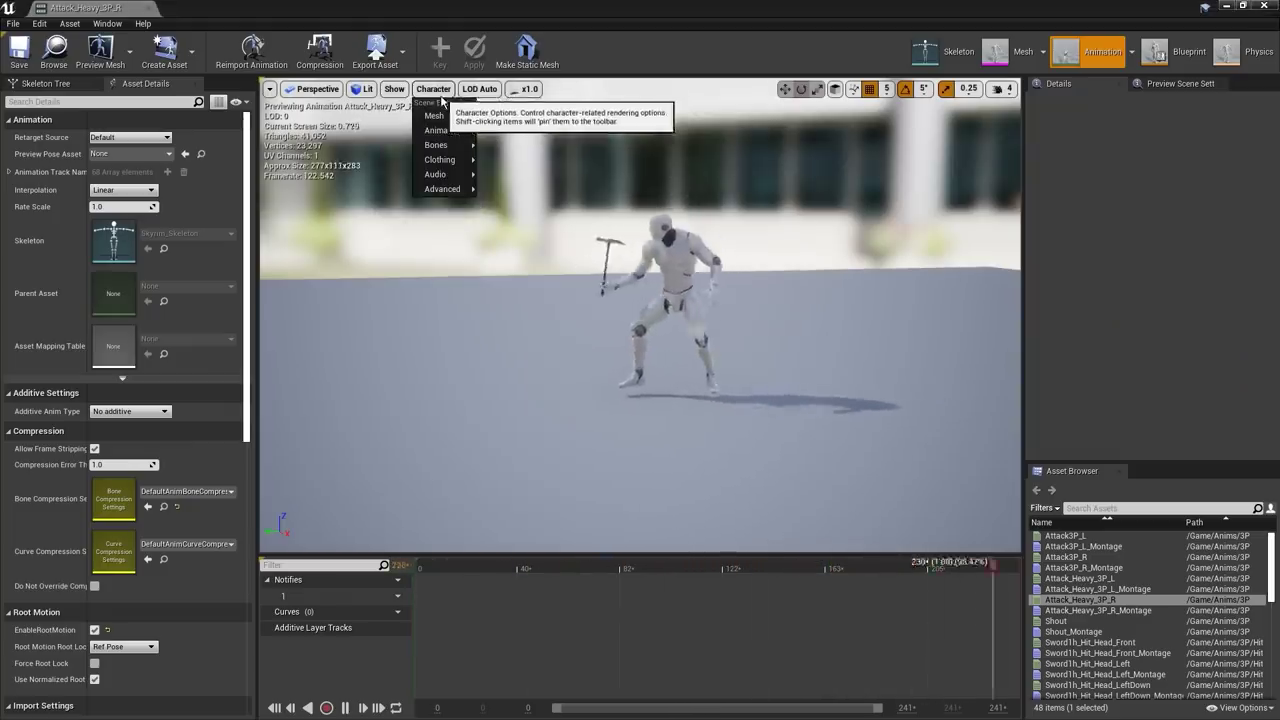
mouse_move(443, 130)
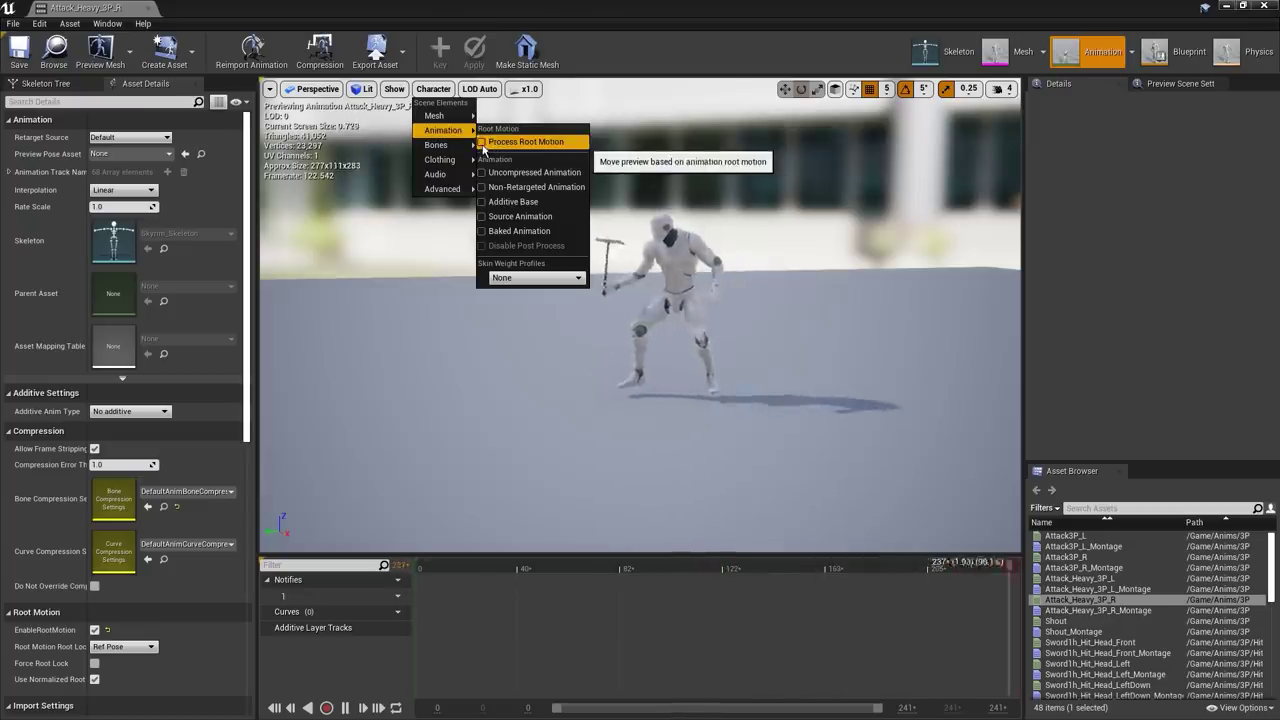
left_click(482, 143)
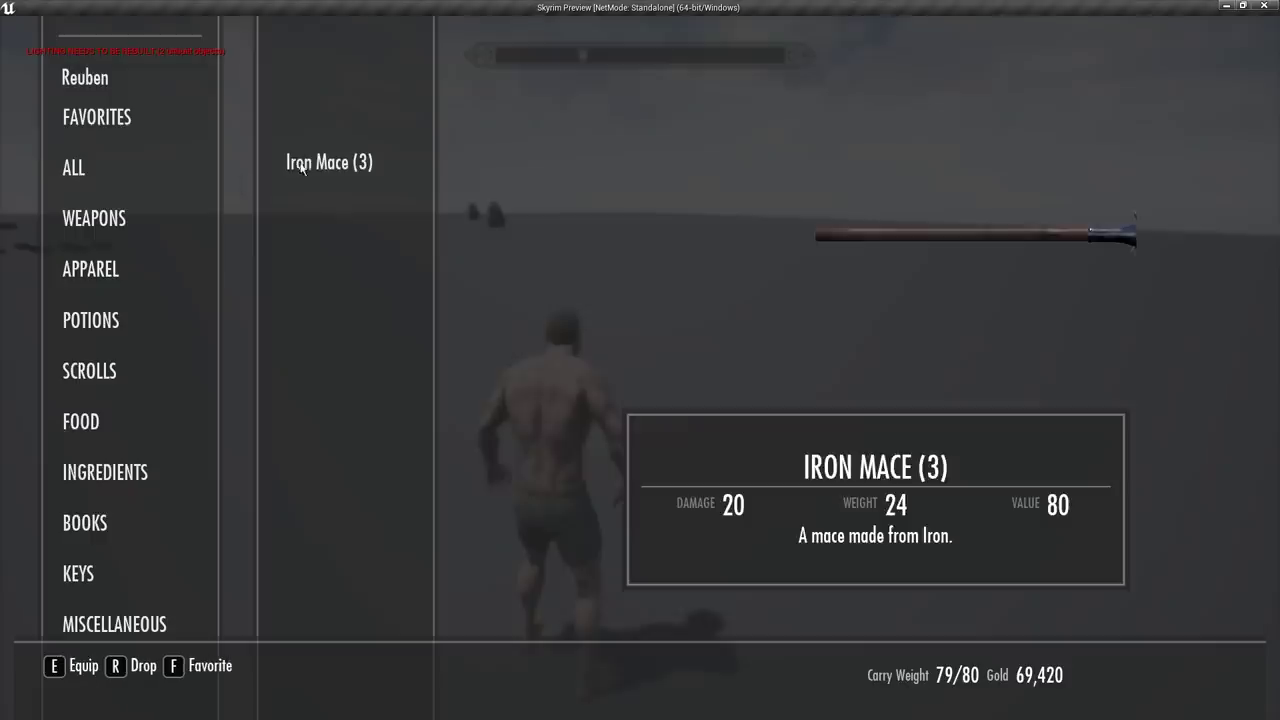
- Equip the Iron Mace, swing it at the Test Bot, then end the play session
left_click(301, 163)
key("Tab")
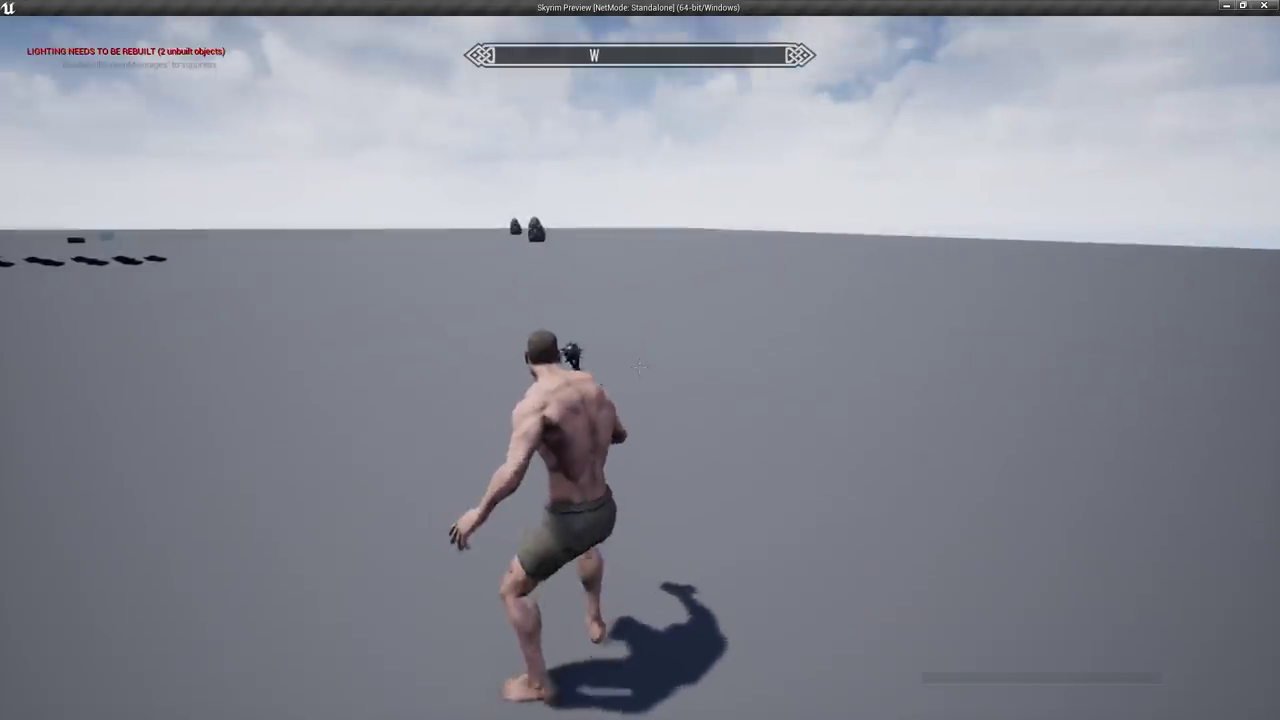
key("w")
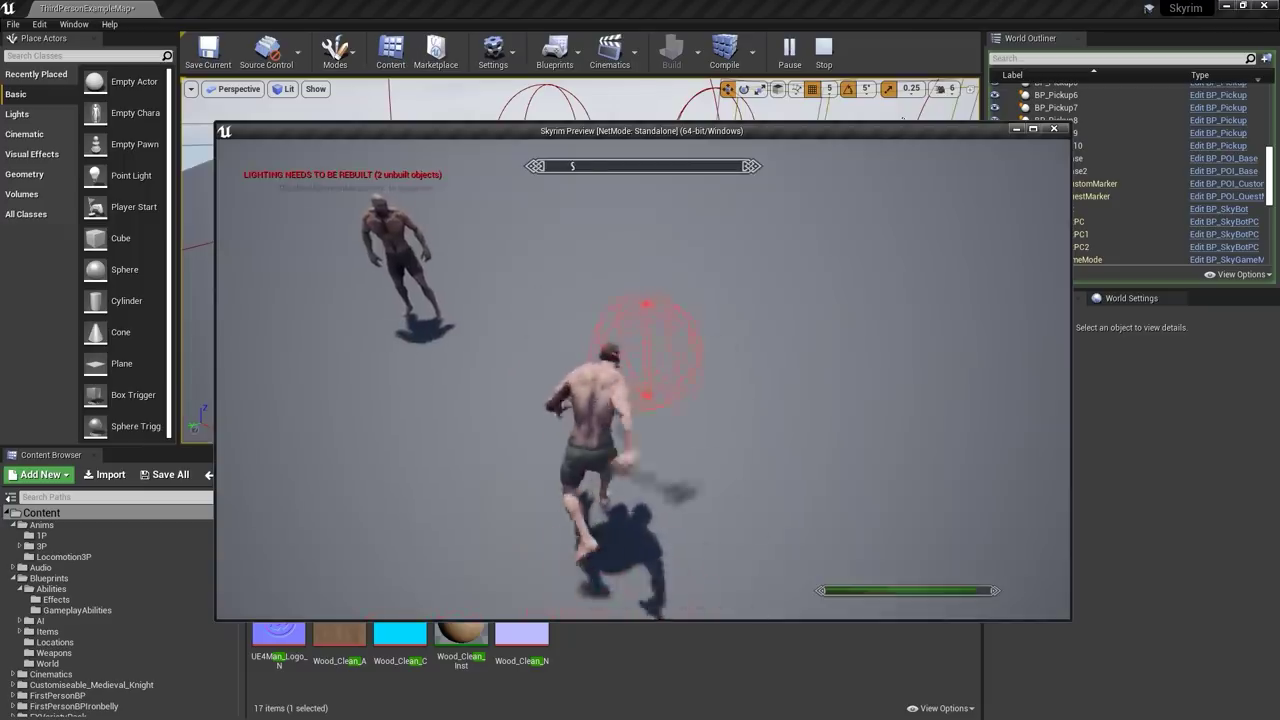
key("w")
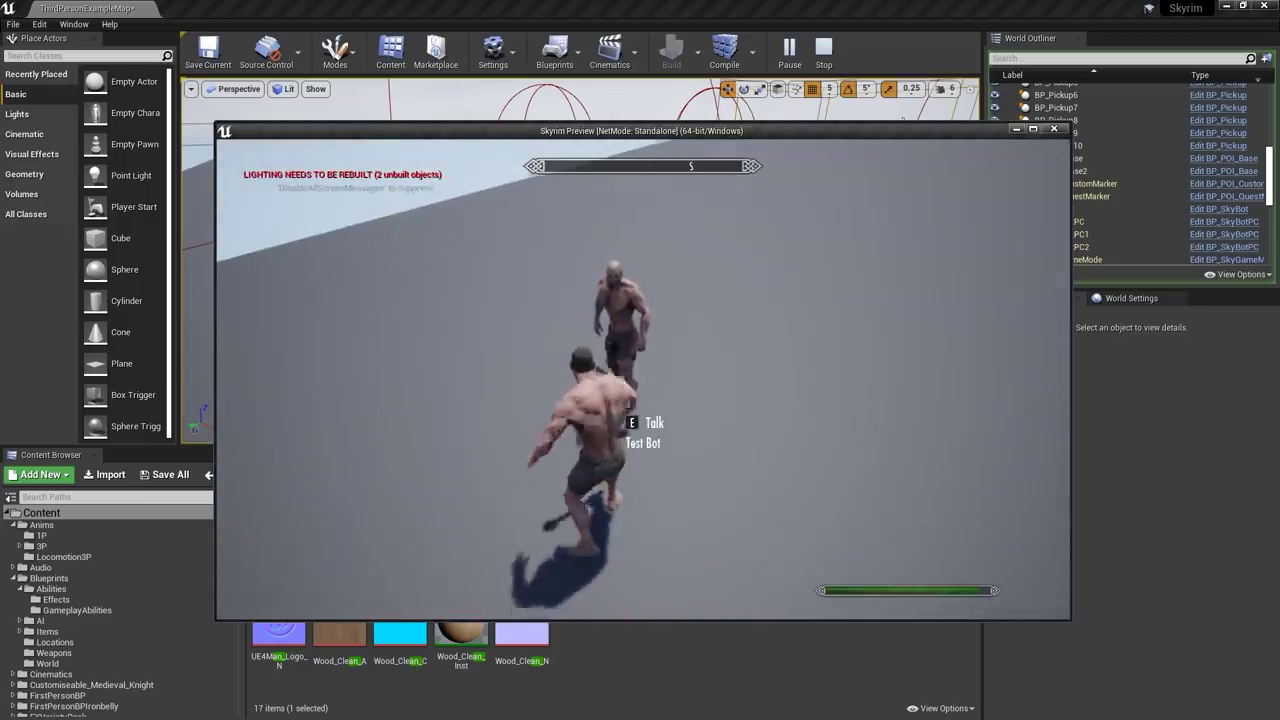
key("w")
key("s")
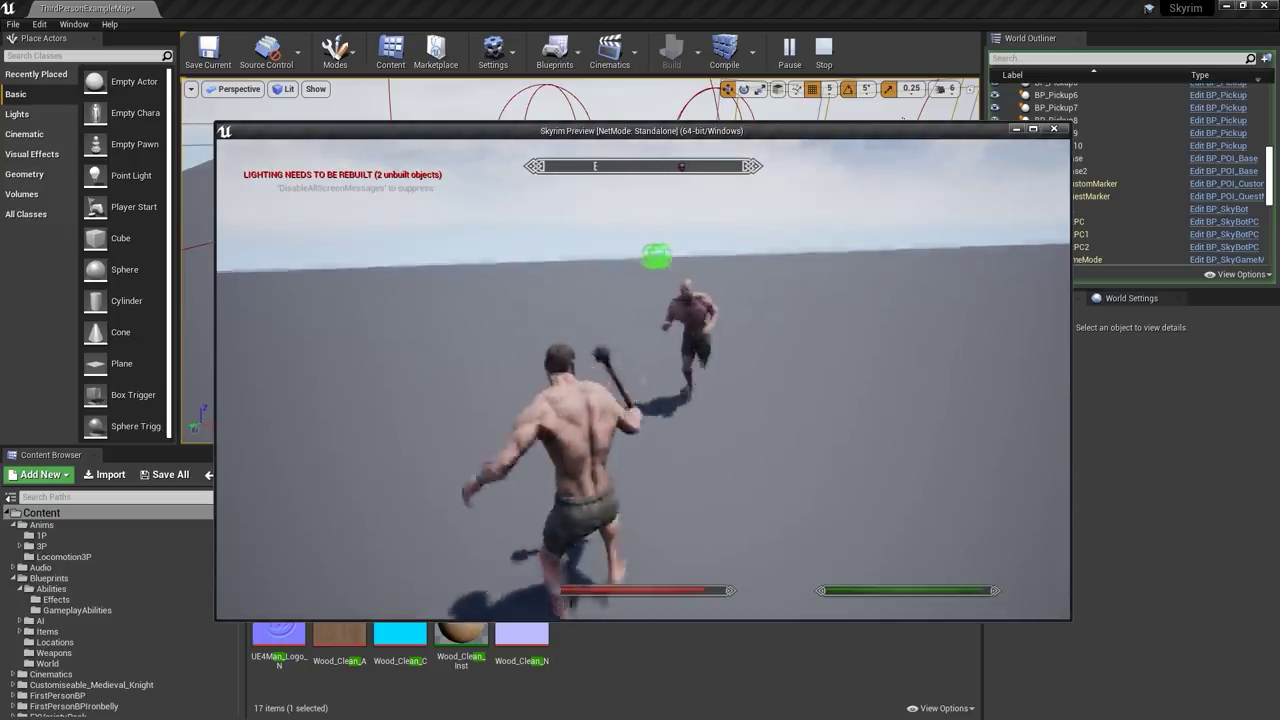
key("f")
key("s")
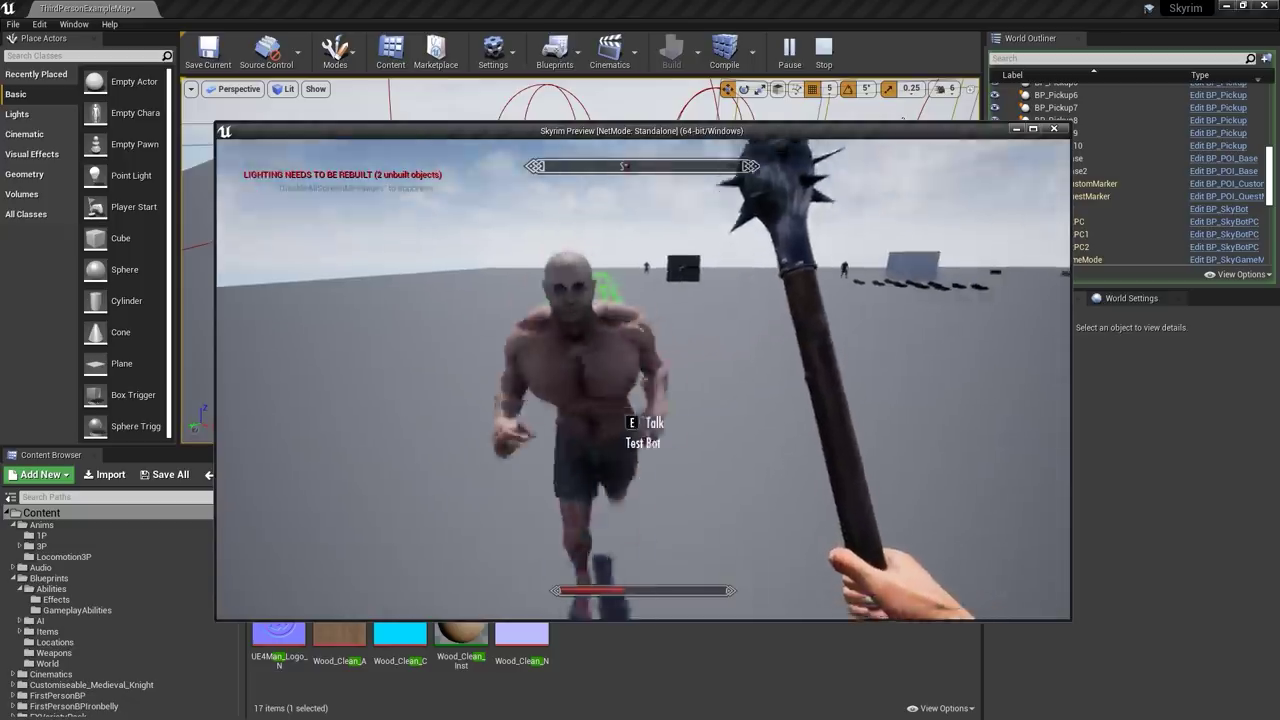
key("Escape")
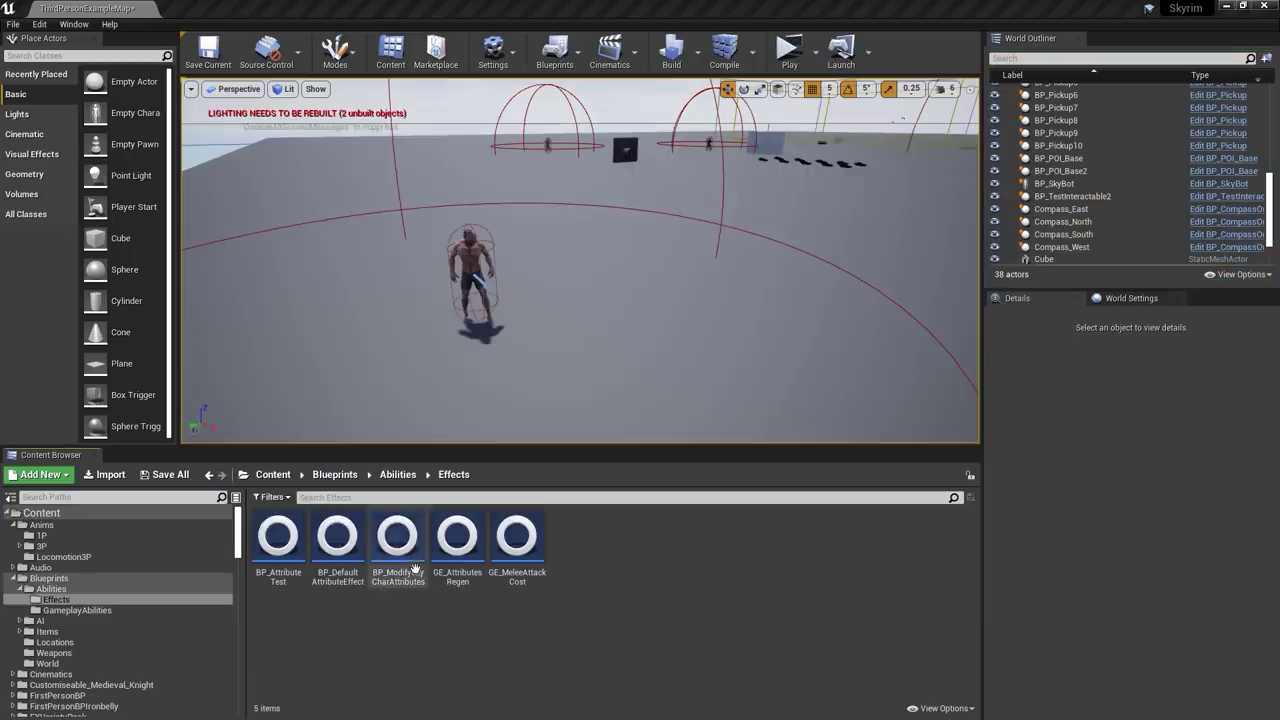
- Check the BP_ModifySkyCharAttributes effect and wrap BP_ConsumableBase's effect node in a comment
double_click(398, 548)
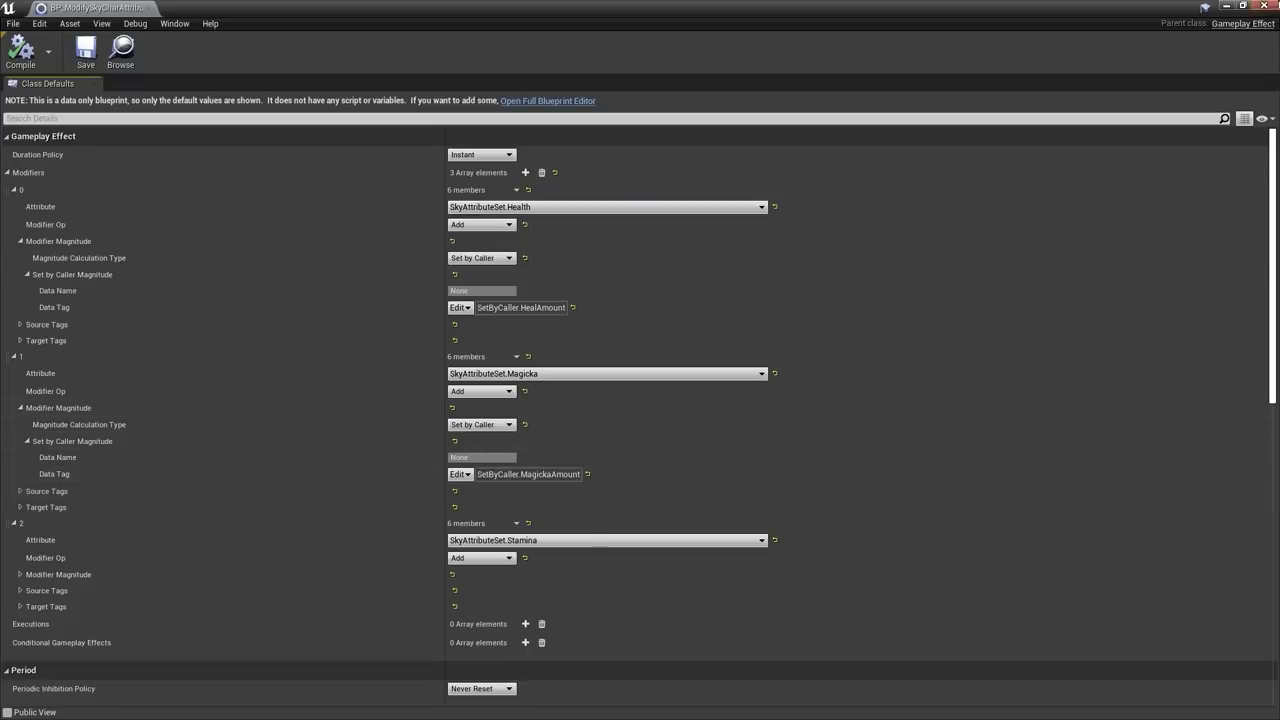
left_click(1273, 5)
right_click(673, 323)
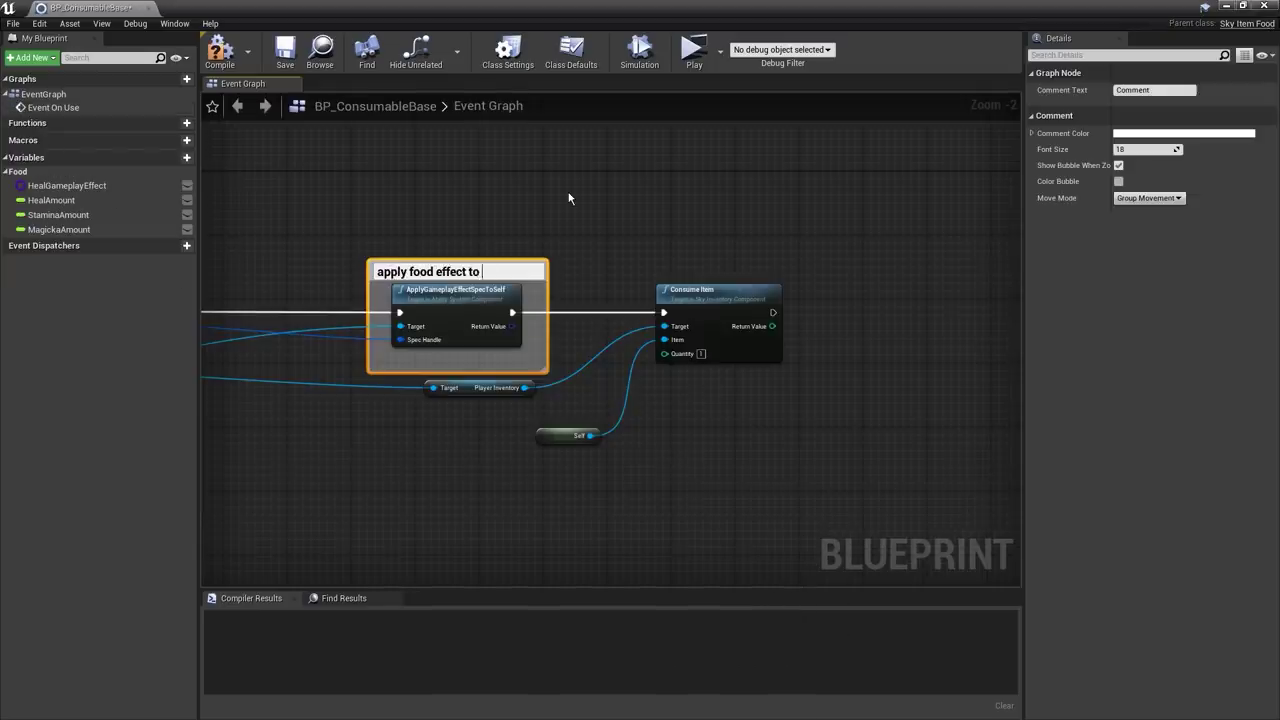
left_click(568, 197)
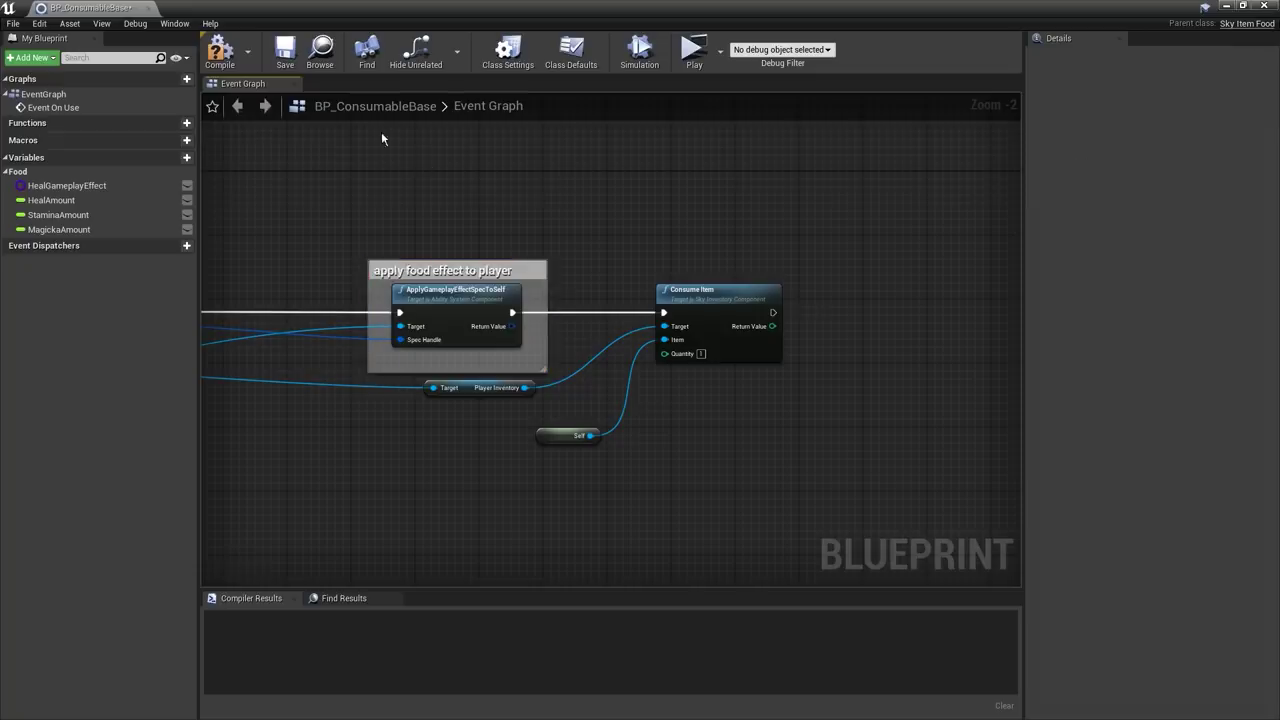
key("c")
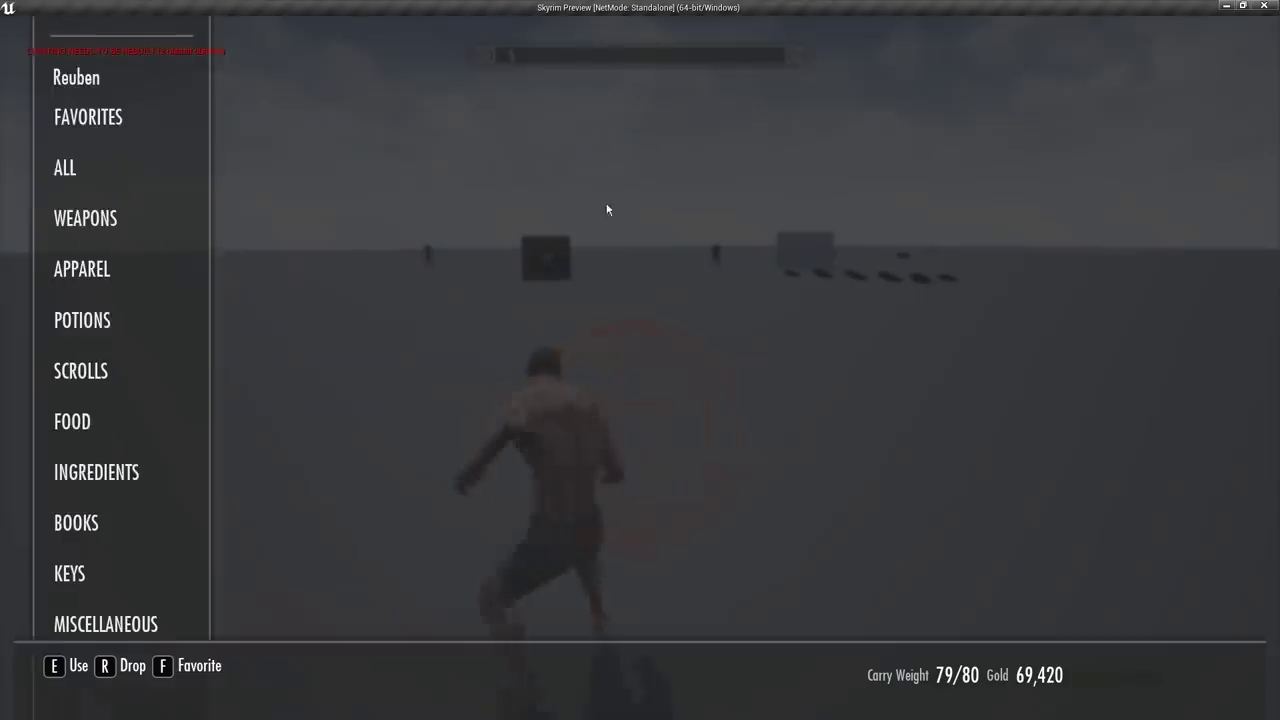
- Show the food items in the in-game inventory, then resume play
left_click(84, 428)
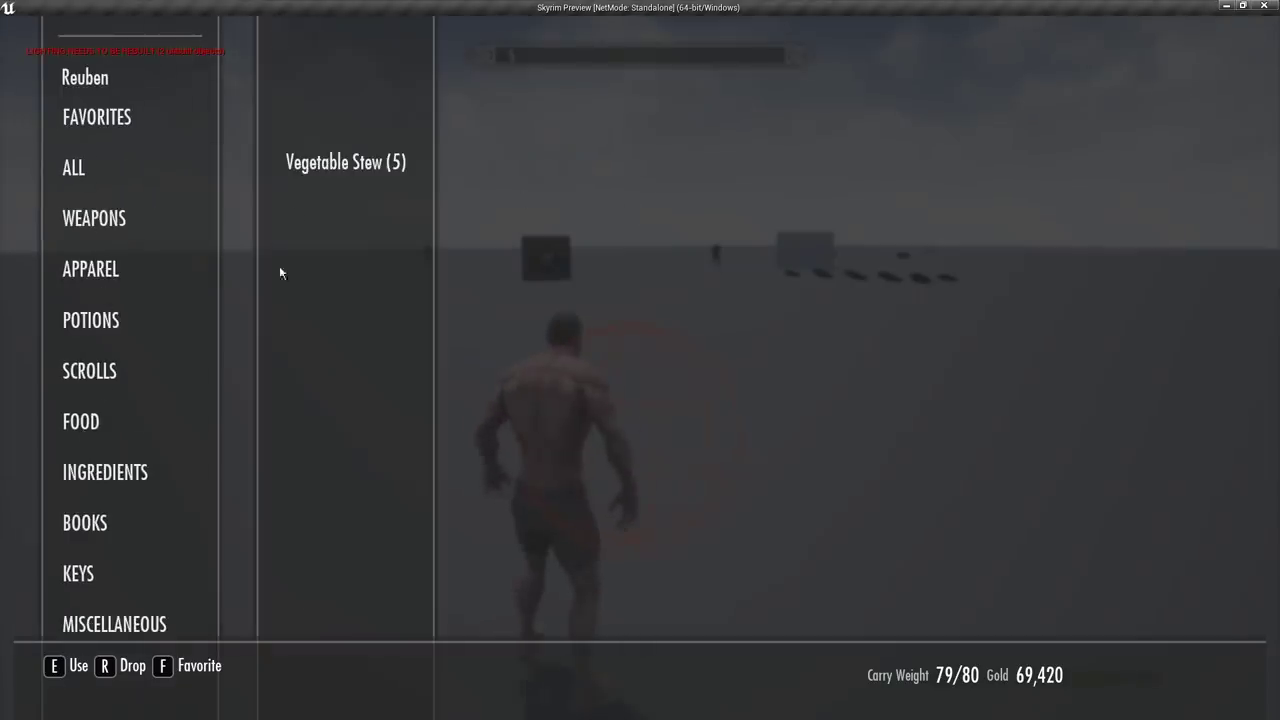
mouse_move(344, 165)
key("Tab")
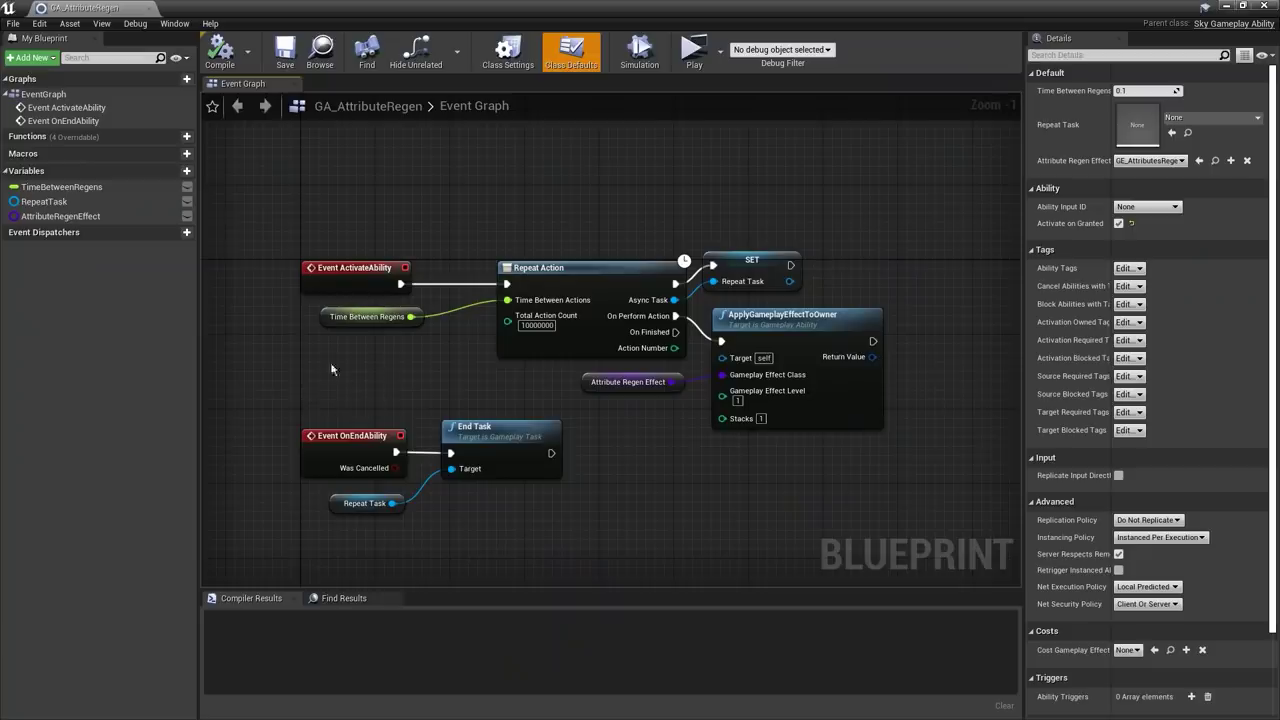
- Comment GA_AttributeRegen's regen nodes 'every 0.1s apply a small regen to attributes'
left_click_drag(295, 400, 900, 245)
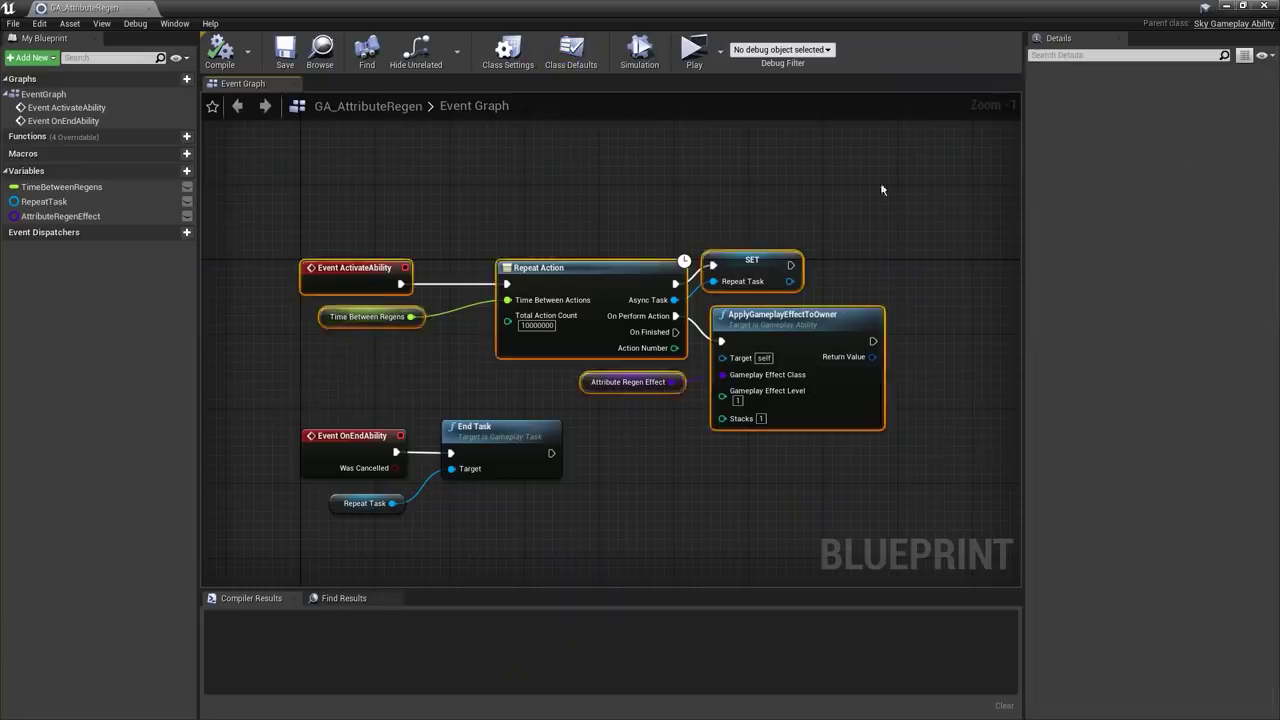
left_click_drag(801, 323, 810, 230)
key("c")
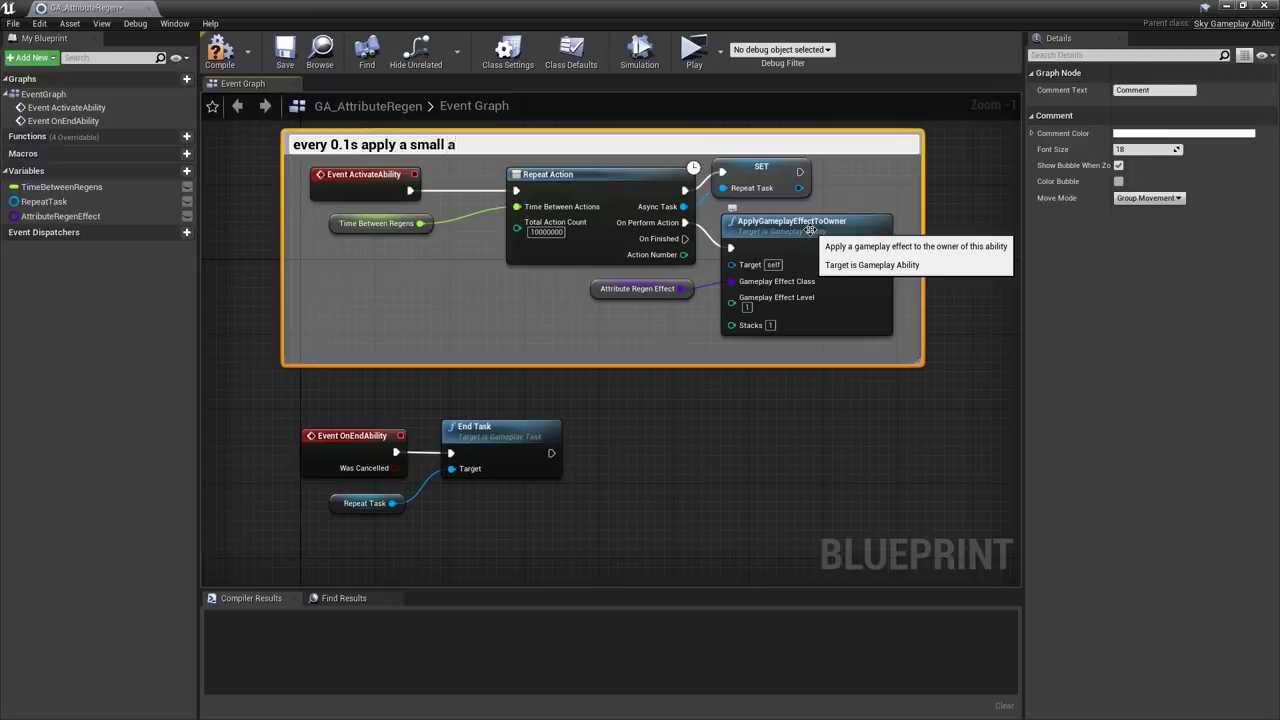
type("every 0.1s apply a small regen to attributes")
key("Return")
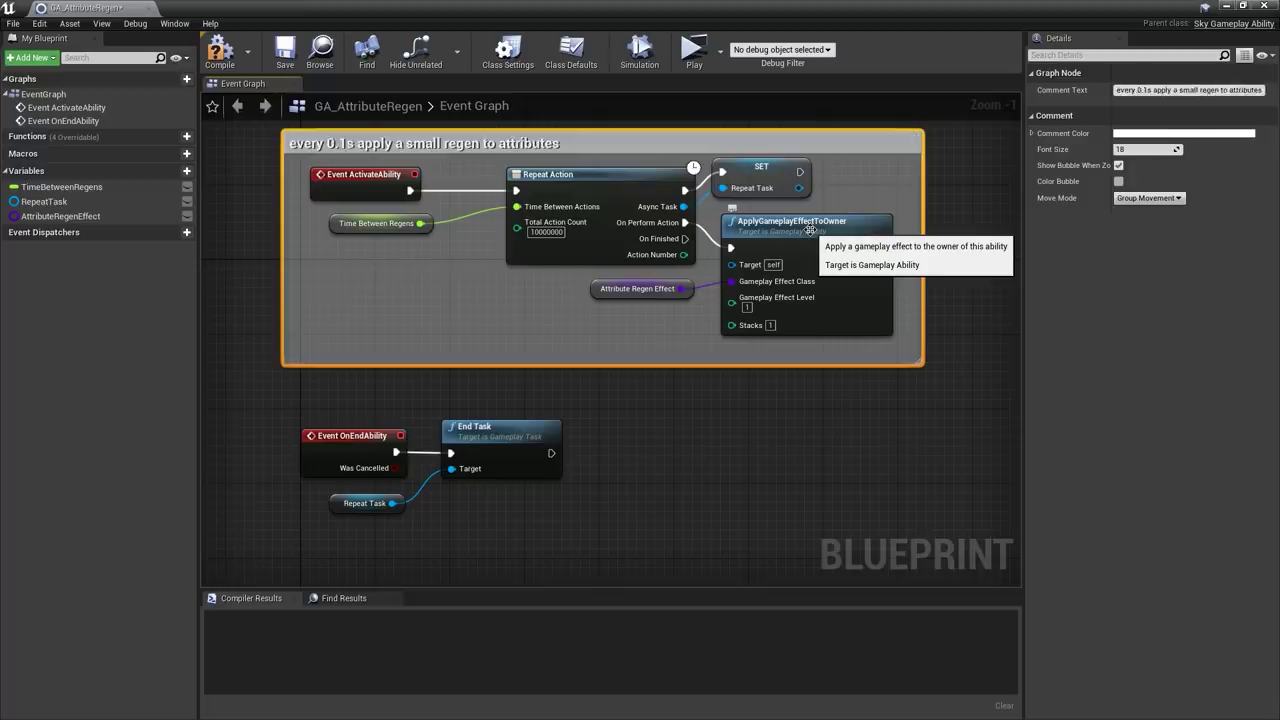
left_click(673, 403)
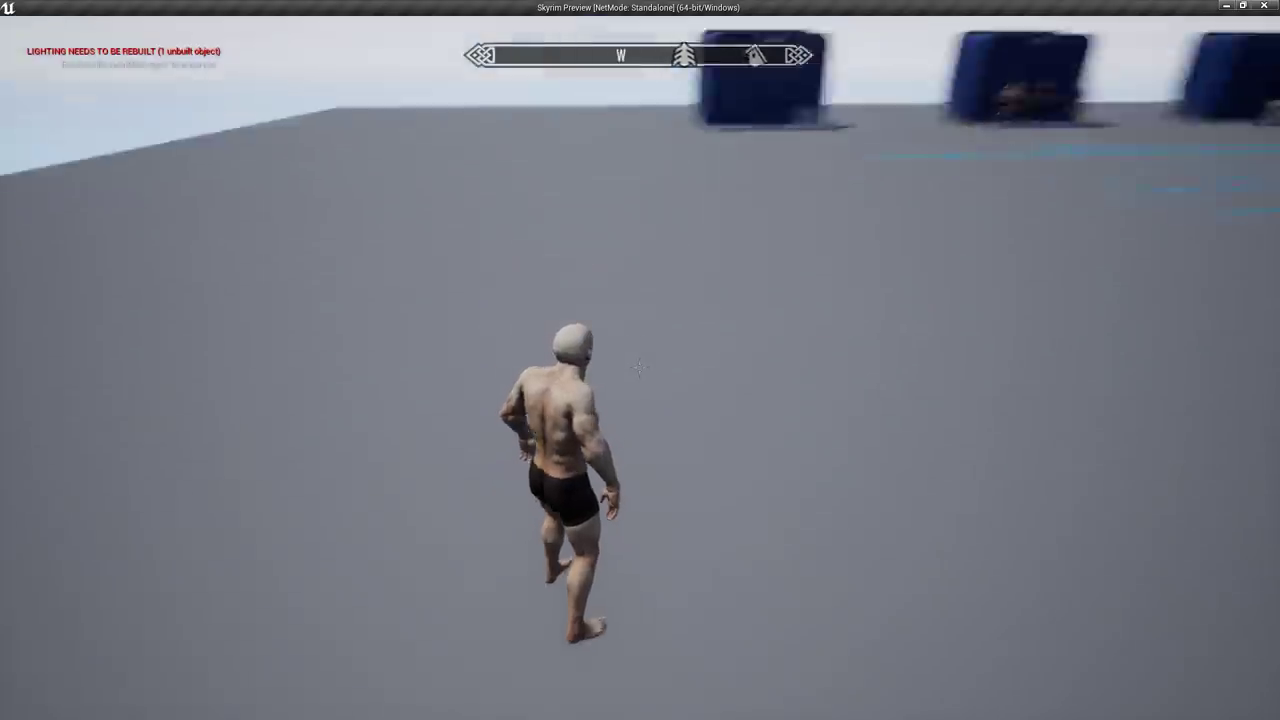
- Equip the Iron Armour from the ALL list in the inventory
key("i")
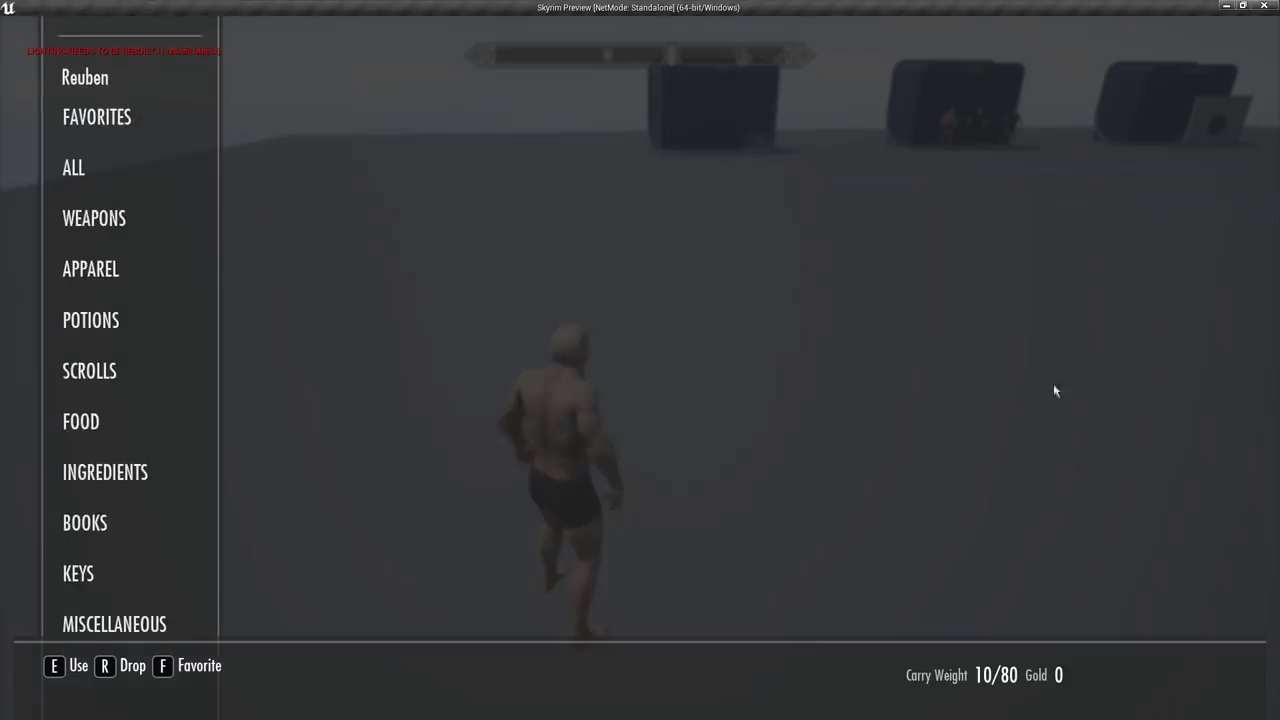
left_click(80, 168)
left_click(323, 163)
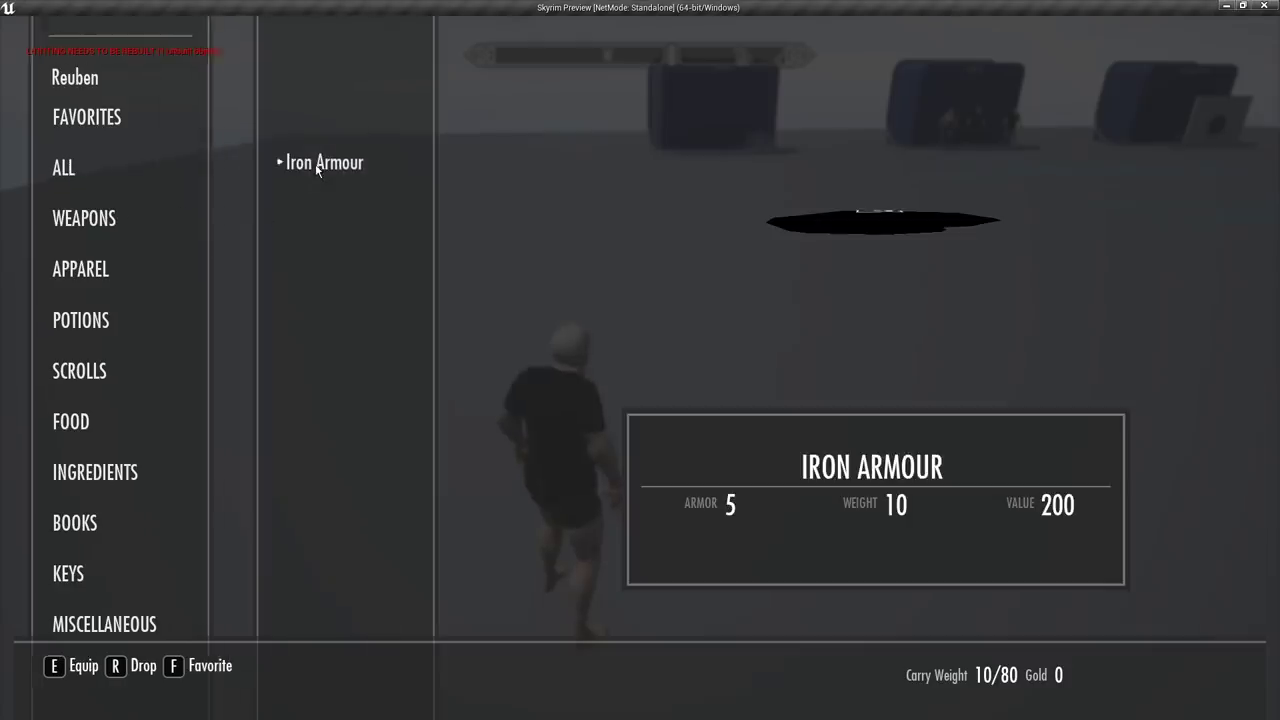
key("i")
- Run toward and away from the camera to show the black-shirt armour
key("s")
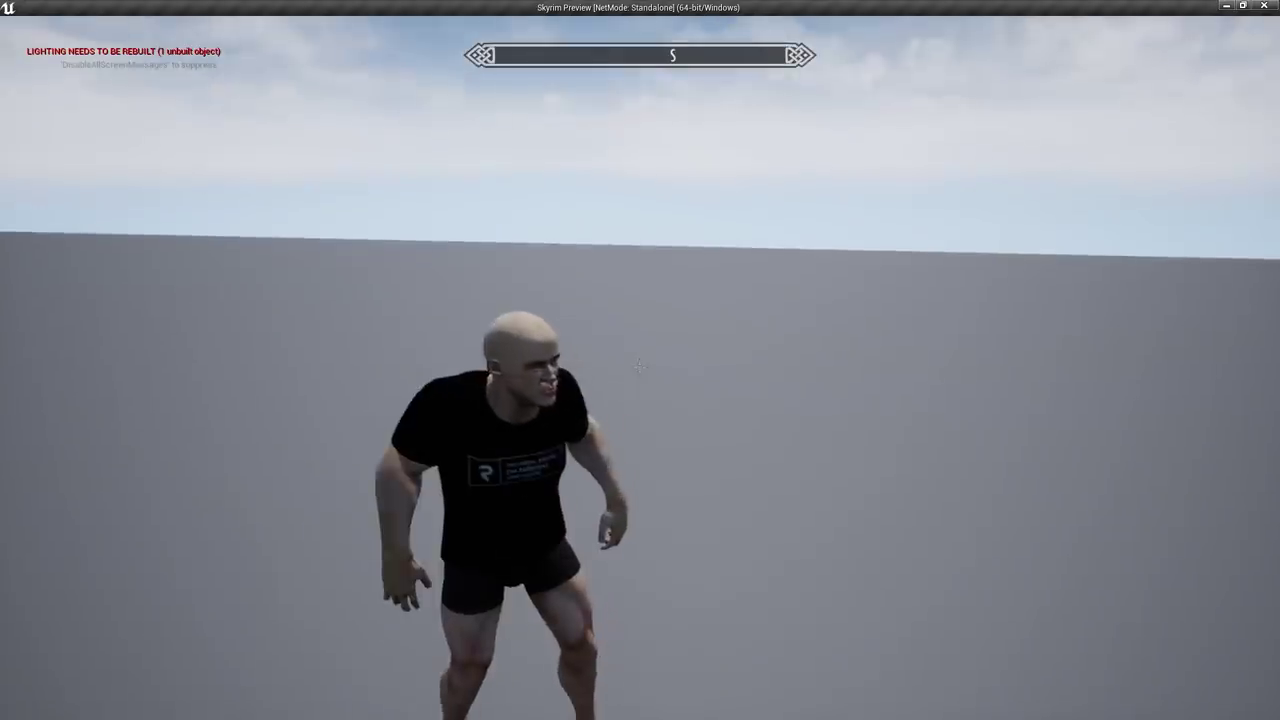
key("w")
key("s")
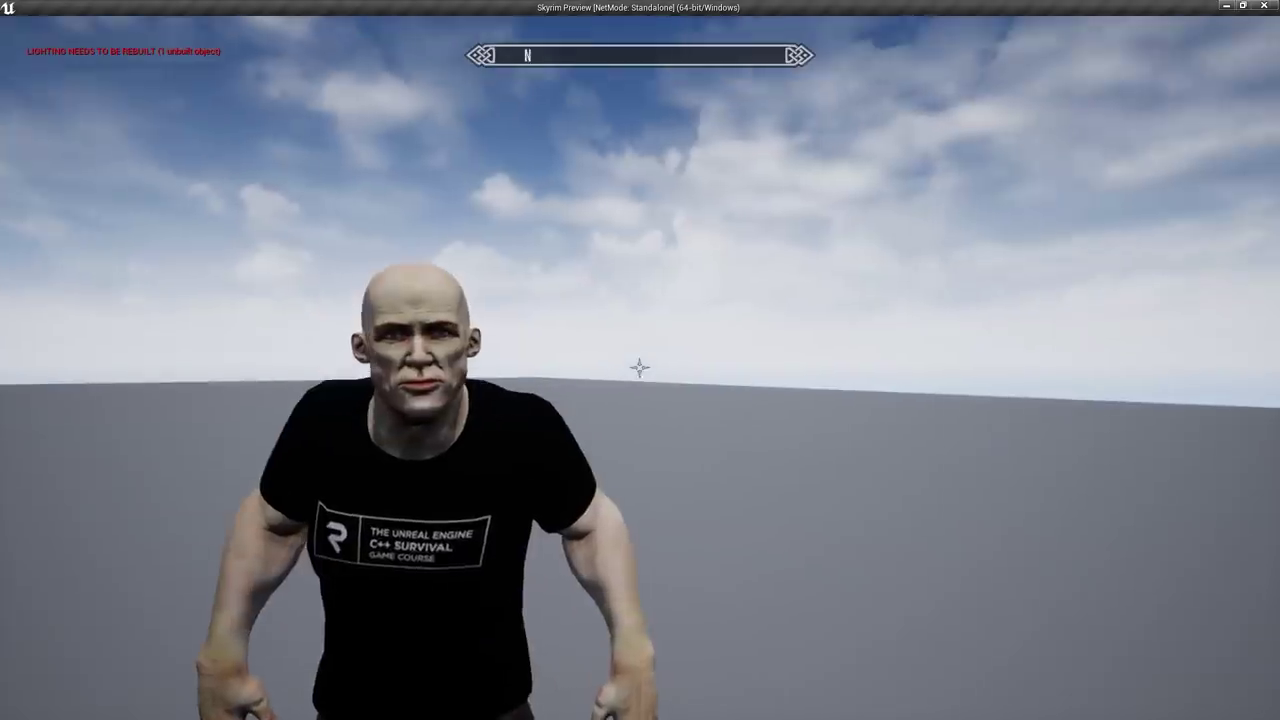
key("w")
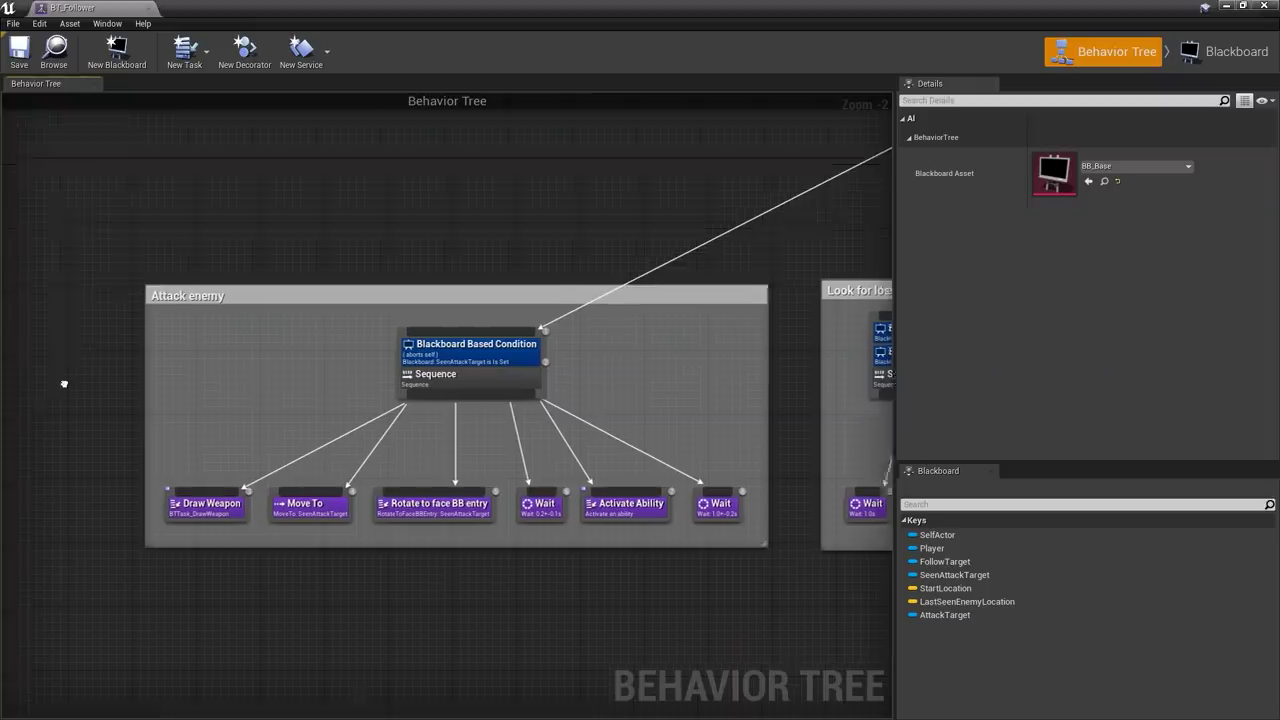
- Review the Attack enemy sequence's Draw Weapon, Move To, Rotate, Wait and Activate Ability tasks
scroll(63, 380, "up", 2)
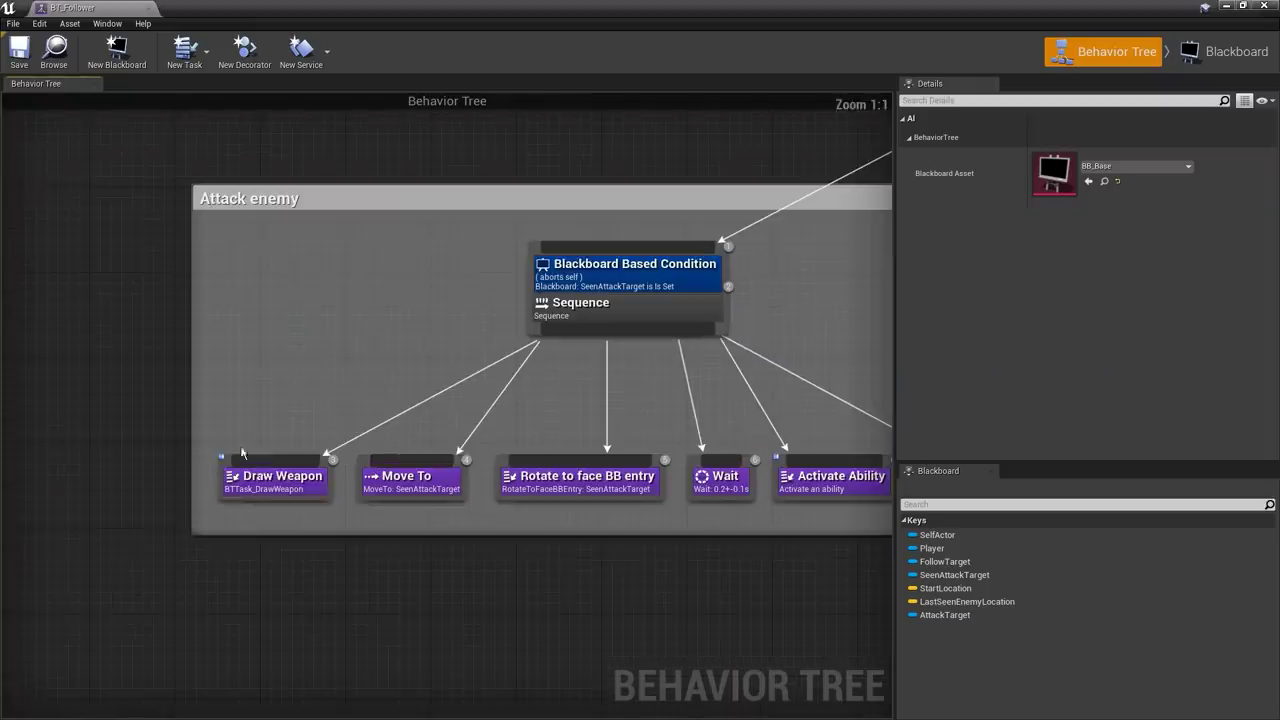
left_click(325, 486)
left_click(405, 482)
right_click_drag(600, 440, 437, 447)
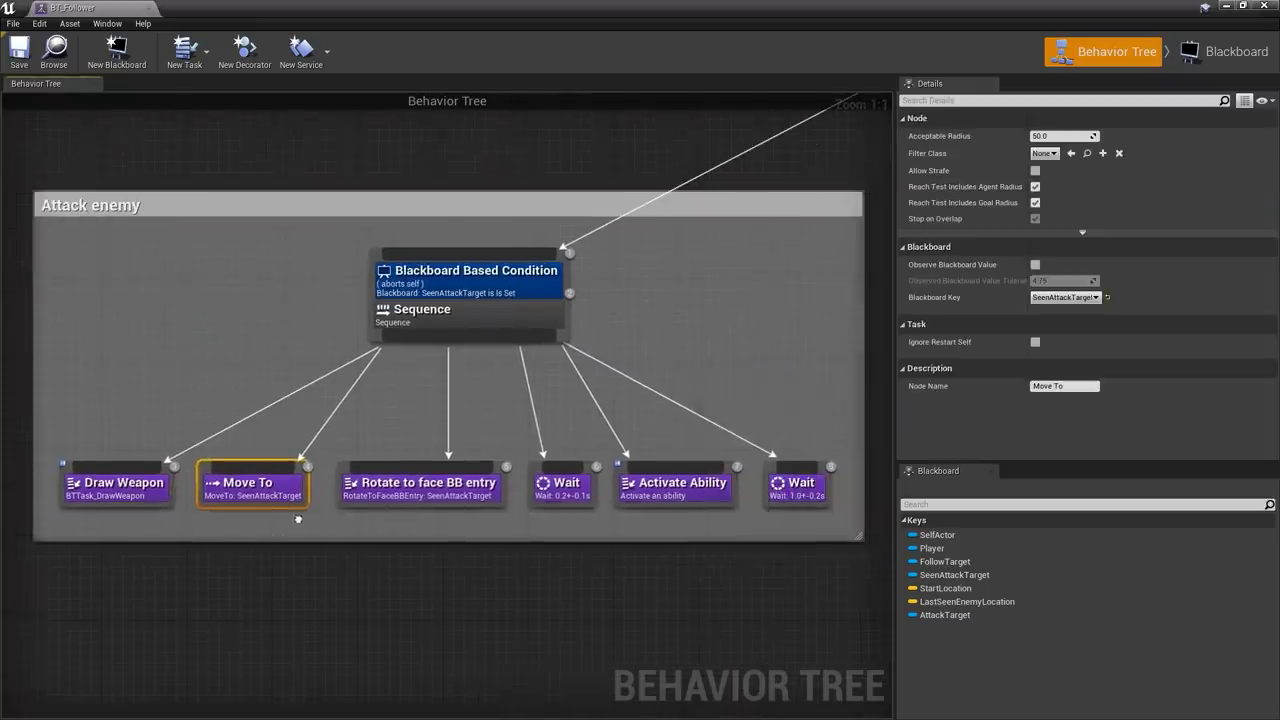
left_click(430, 500)
left_click(565, 490)
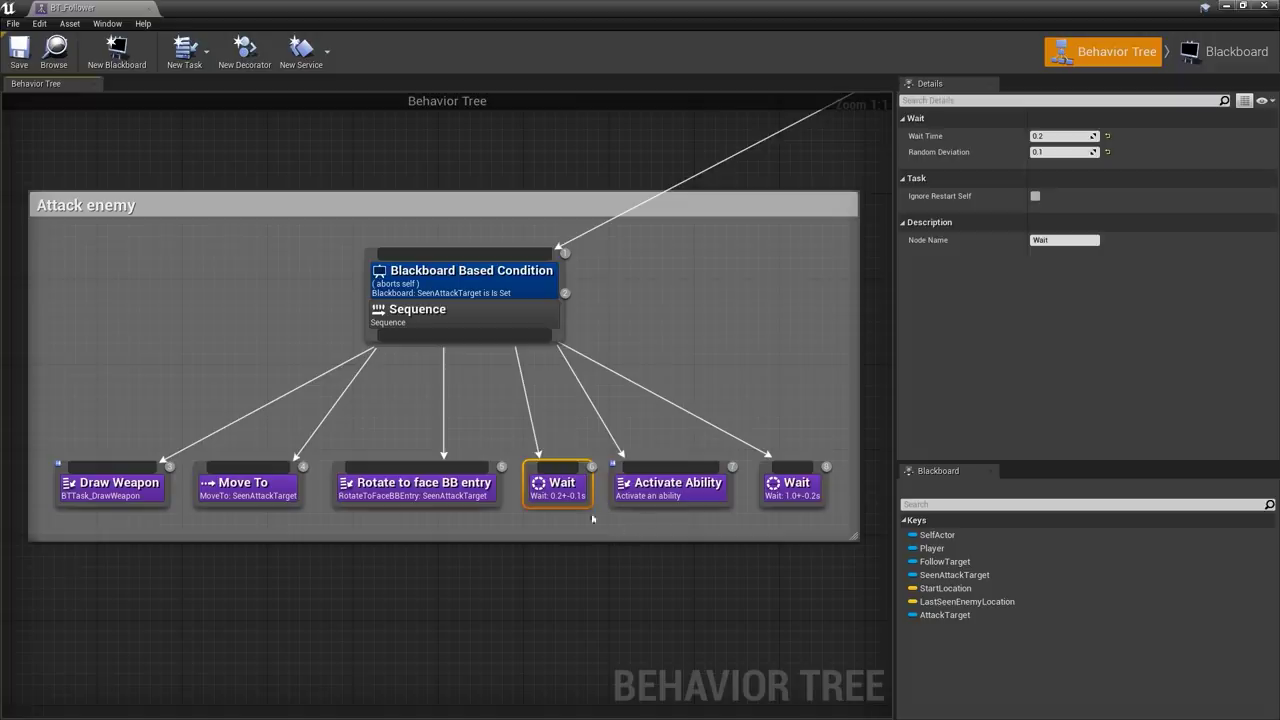
left_click(690, 490)
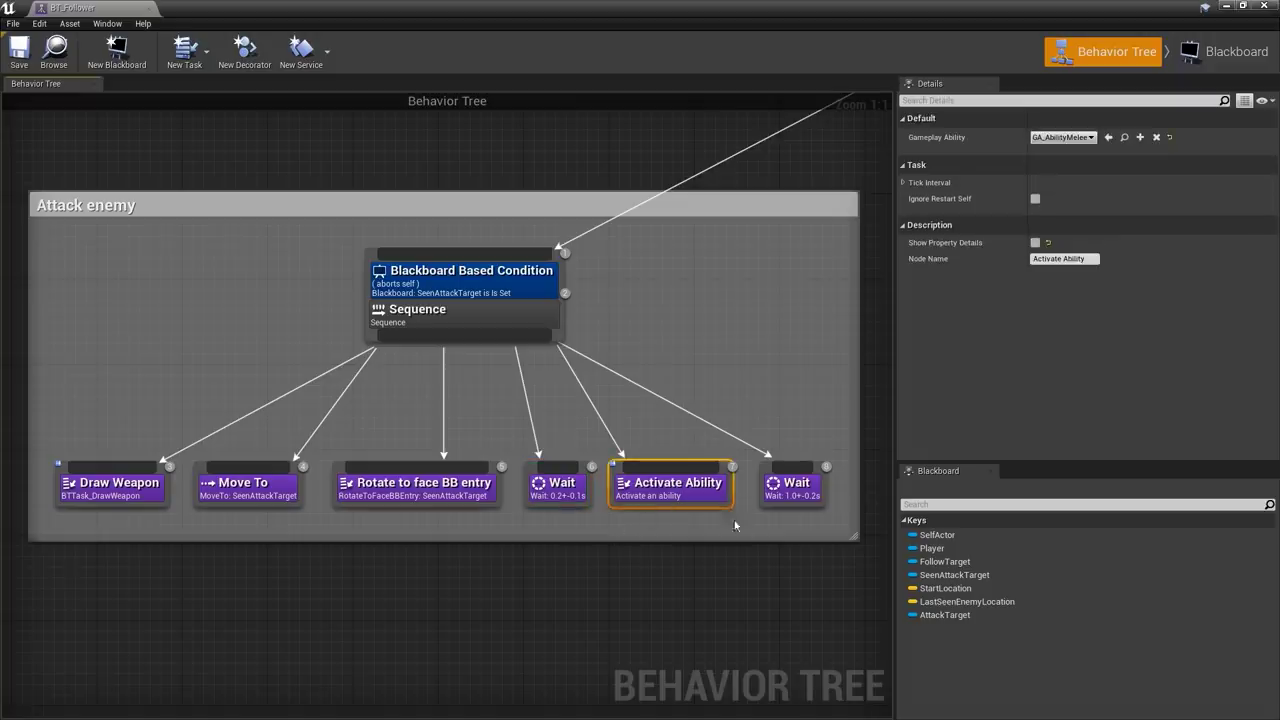
- Give the Activate Ability task the node comment 'attack'
right_click(677, 490)
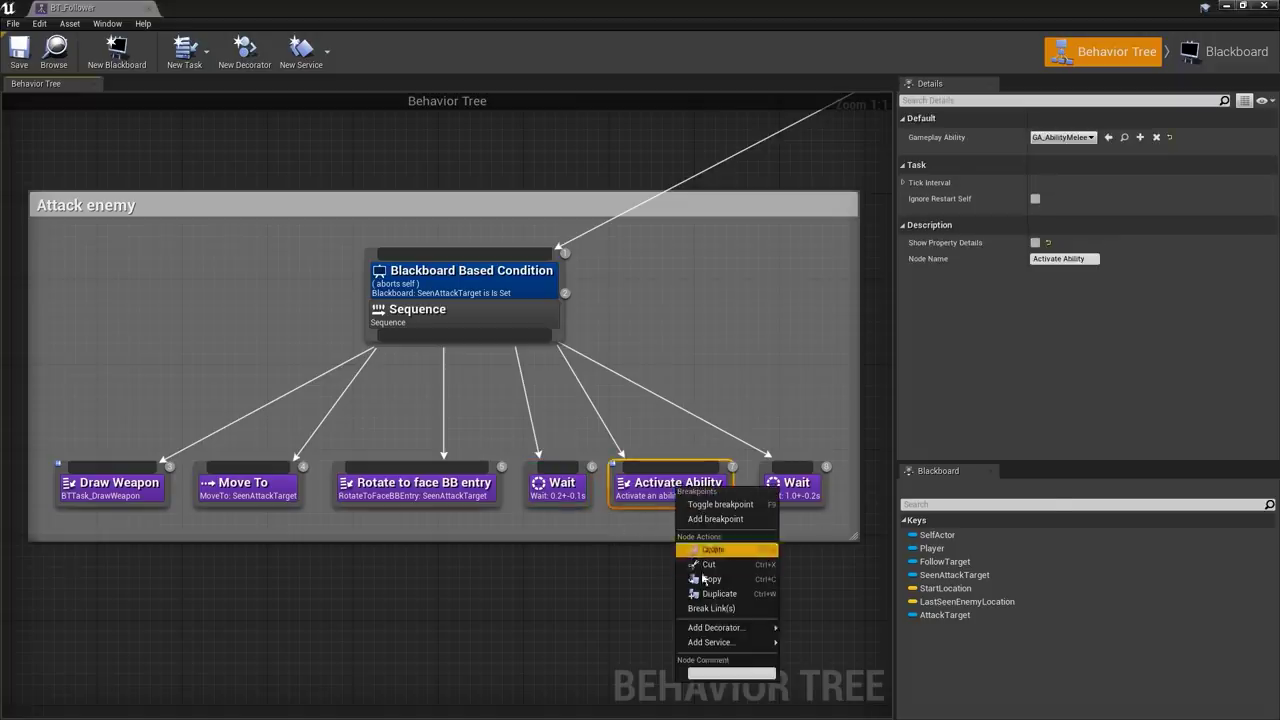
type("attack")
key("Return")
left_click(740, 660)
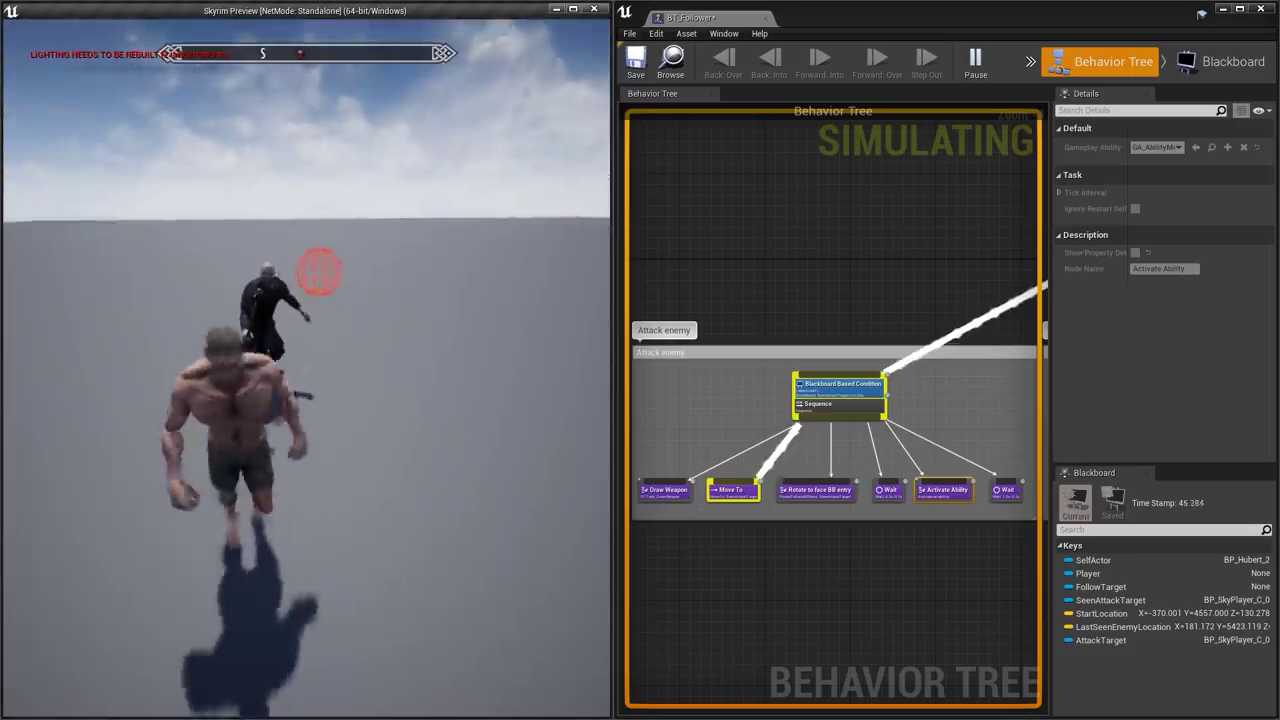
- Play-test to watch the follower attack, then stop the simulation
key("w")
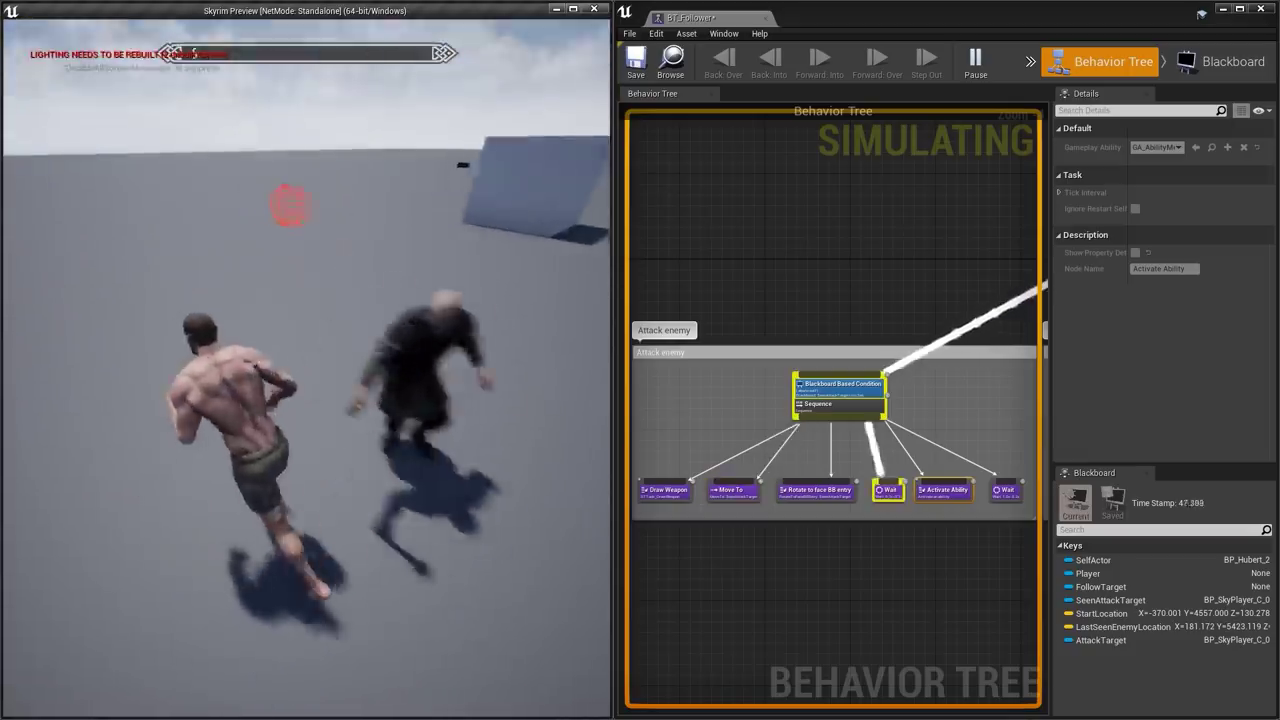
key("w")
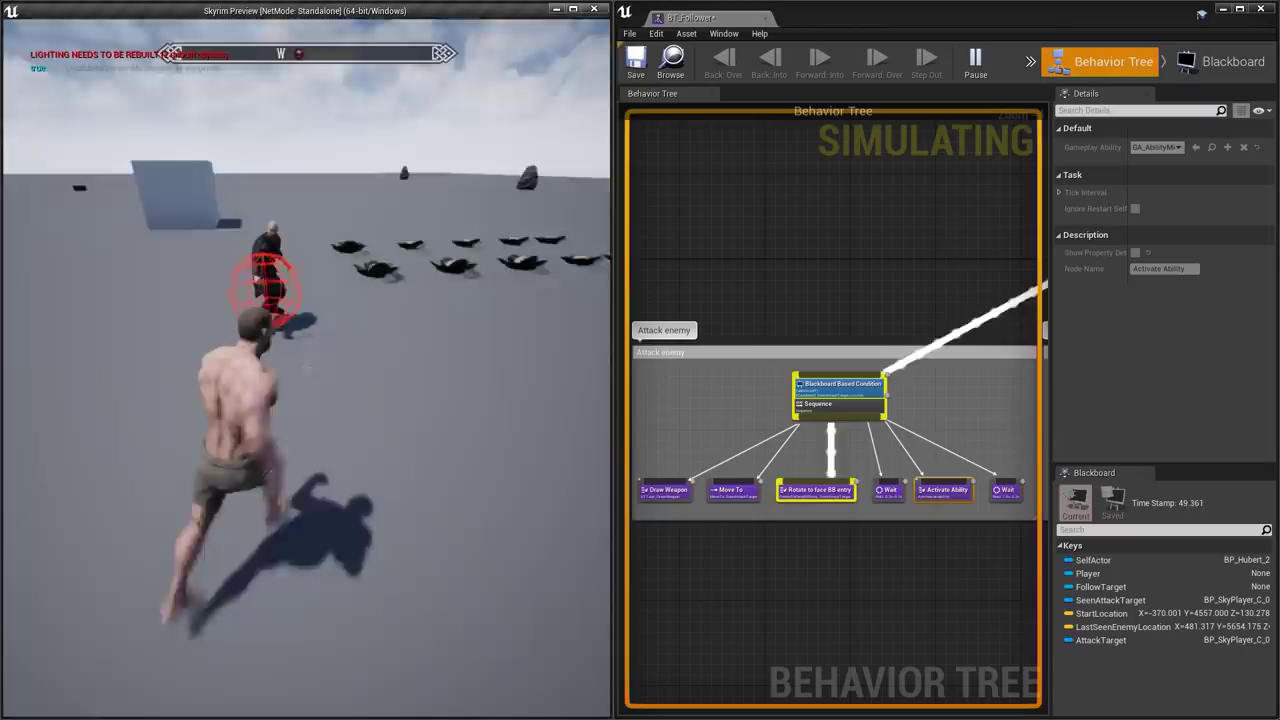
key("w")
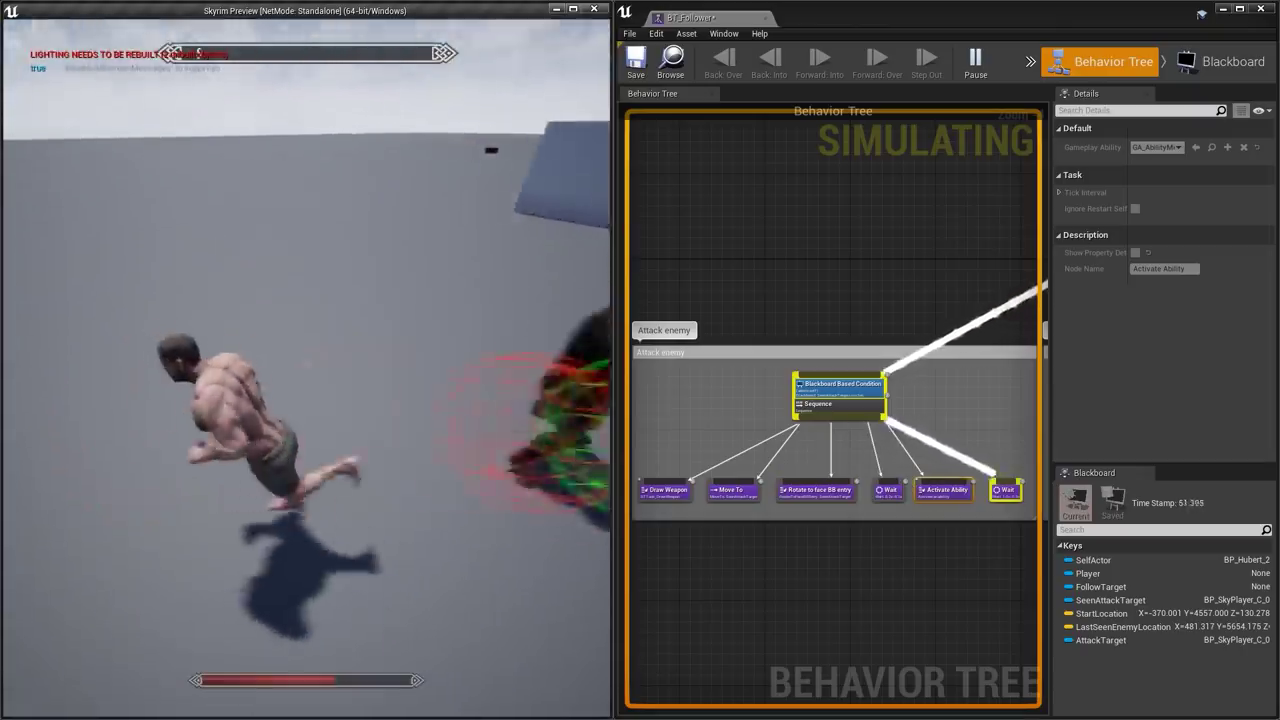
key("Escape")
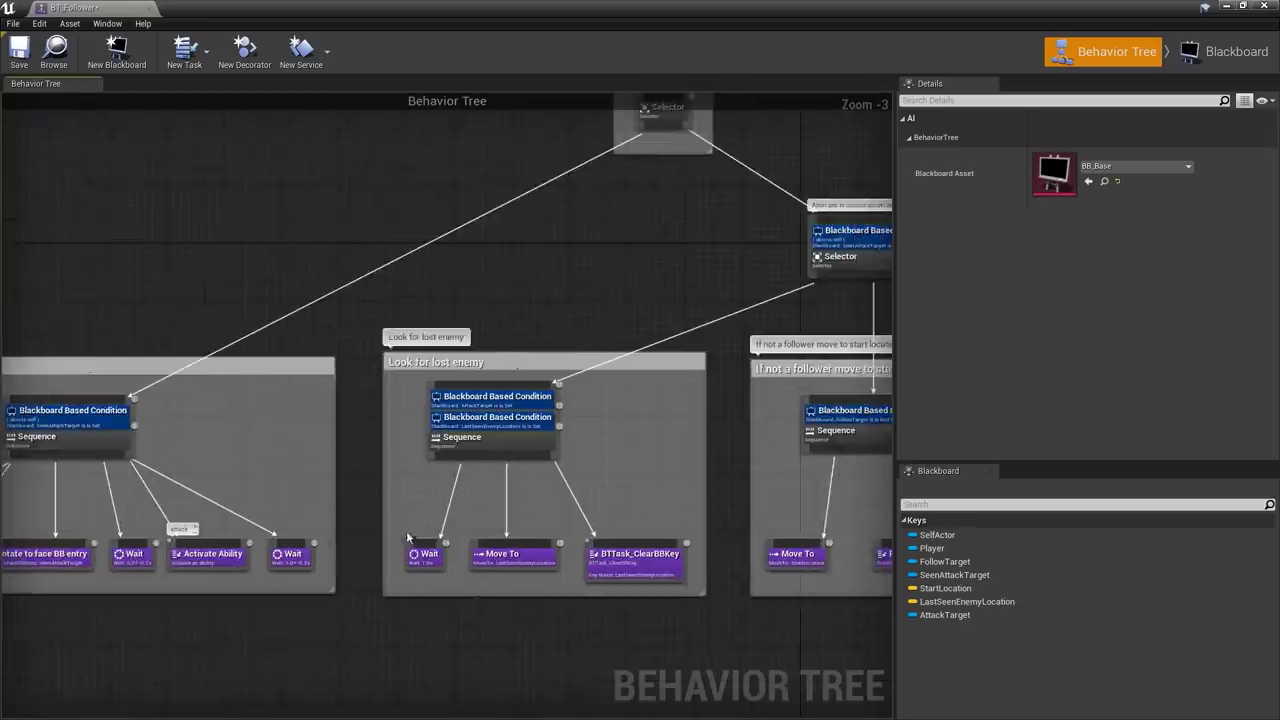
- Comment the ClearBBKey task with 'lost track of enemy, hunt him down.'
scroll(554, 510, "up", 3)
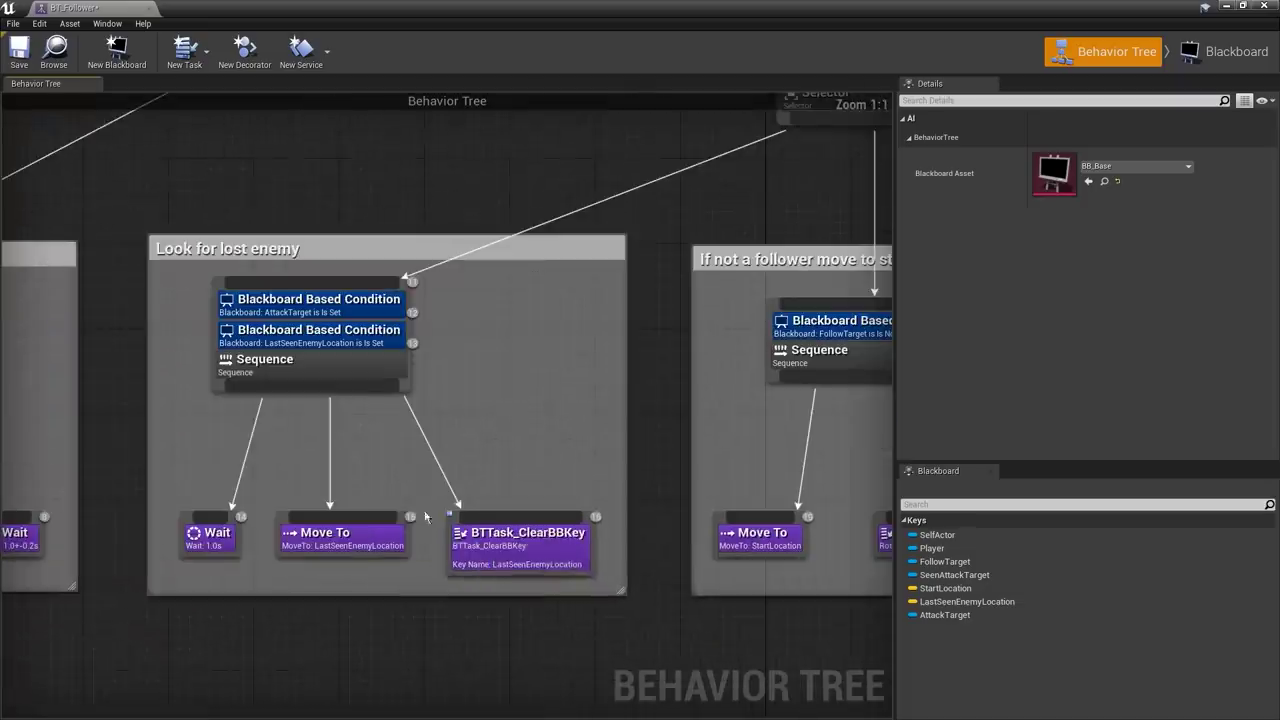
right_click(483, 549)
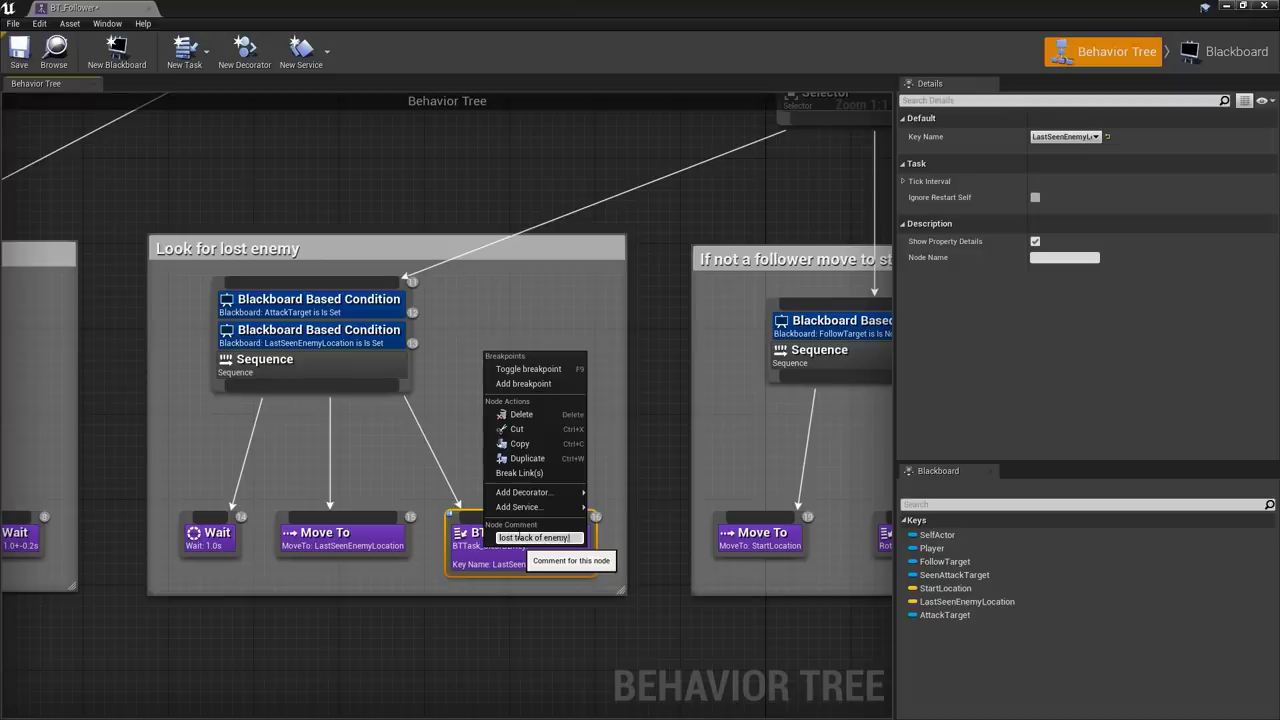
type("wn.")
key("Return")
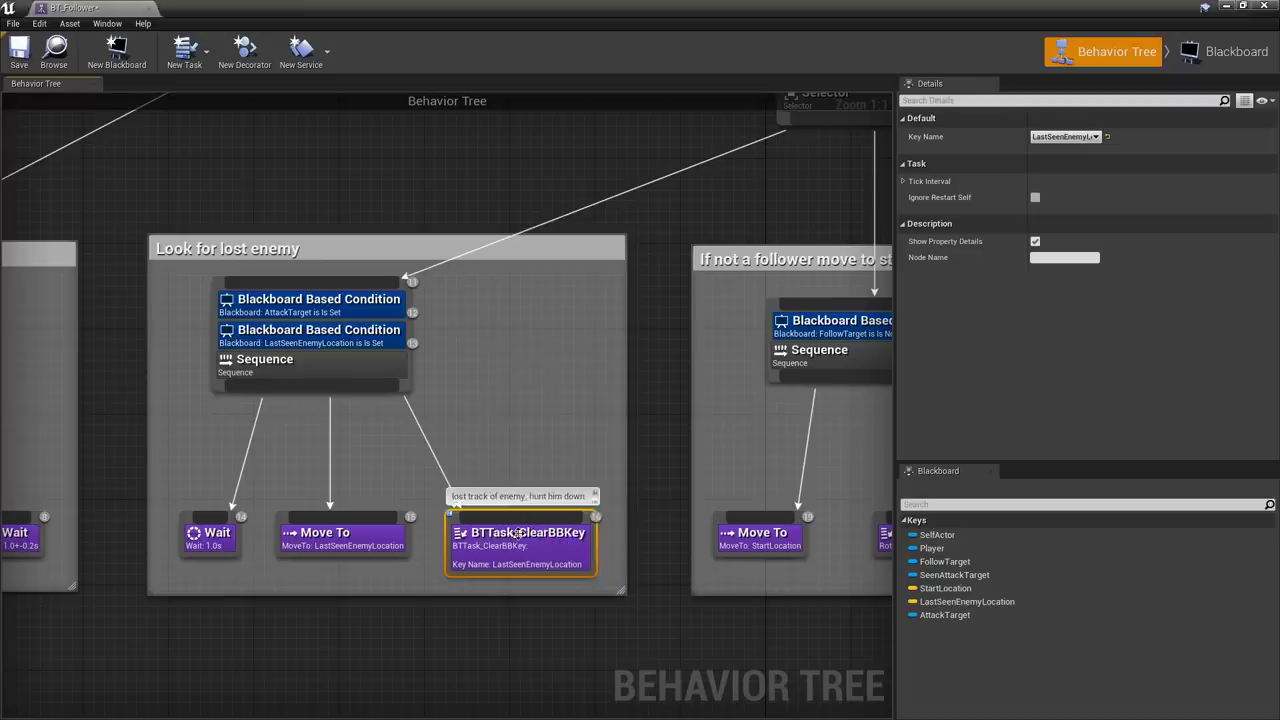
- Deselect the node and pan and zoom the behavior tree to view the whole graph
left_click(565, 411)
right_click_drag(581, 415, 212, 417)
scroll(439, 500, "down", 2)
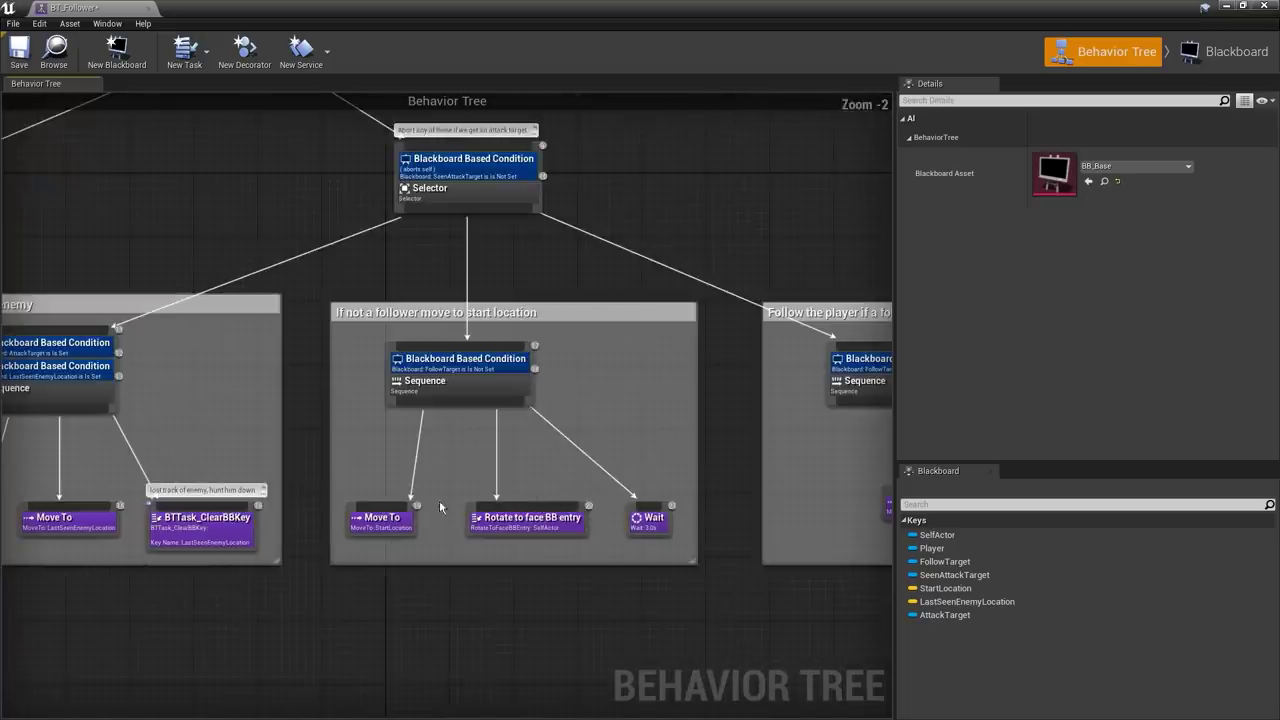
scroll(543, 458, "up", 2)
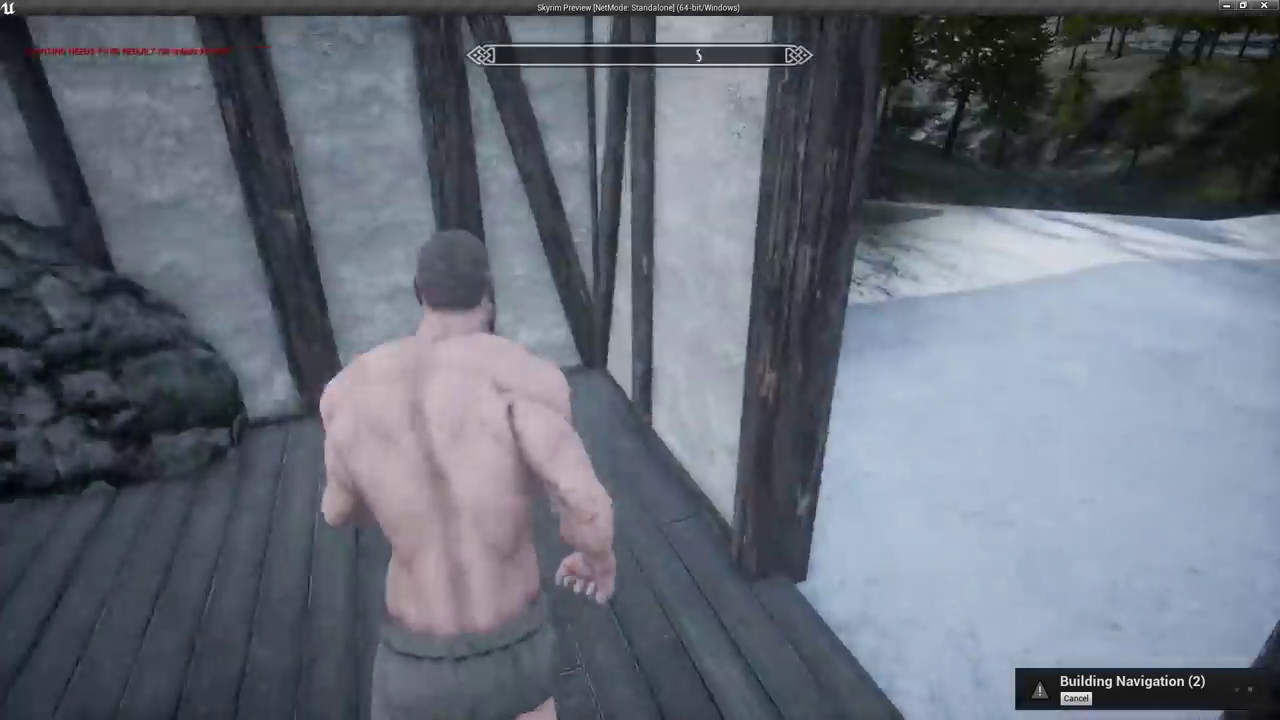
- Run the character to the claw door and face the puzzle head-on
key("w")
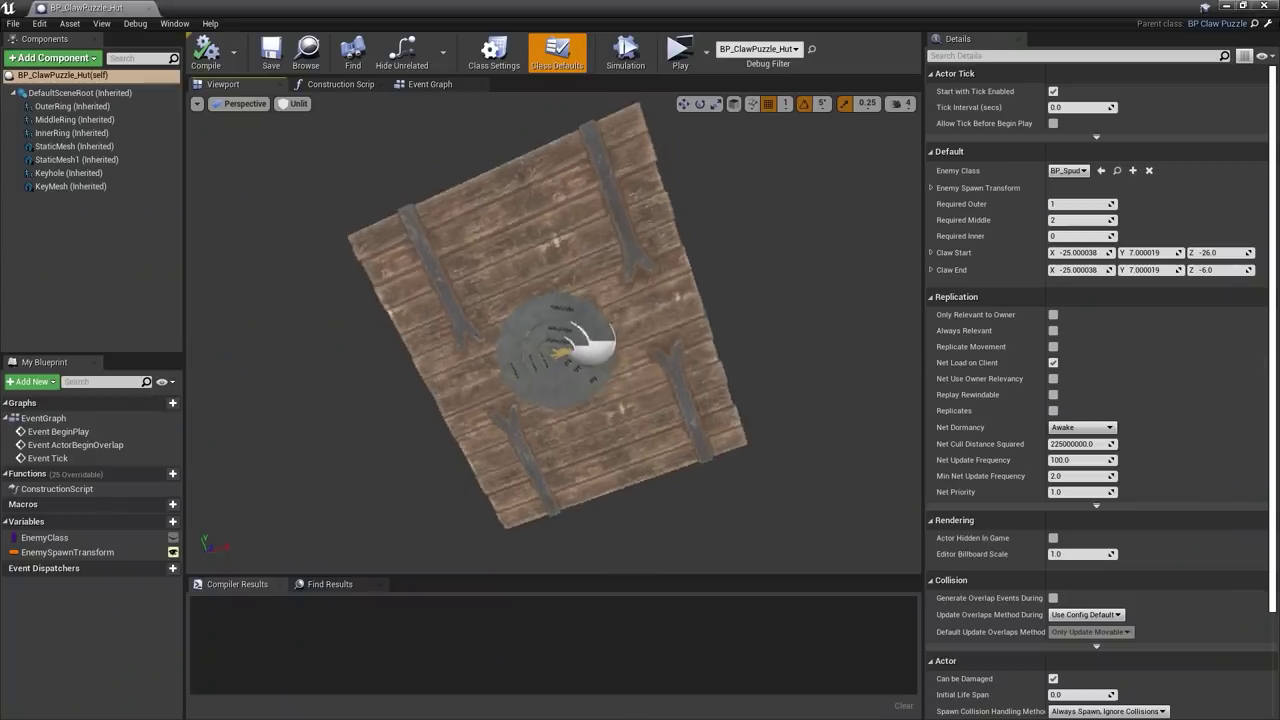
scroll(553, 330, "up", 5)
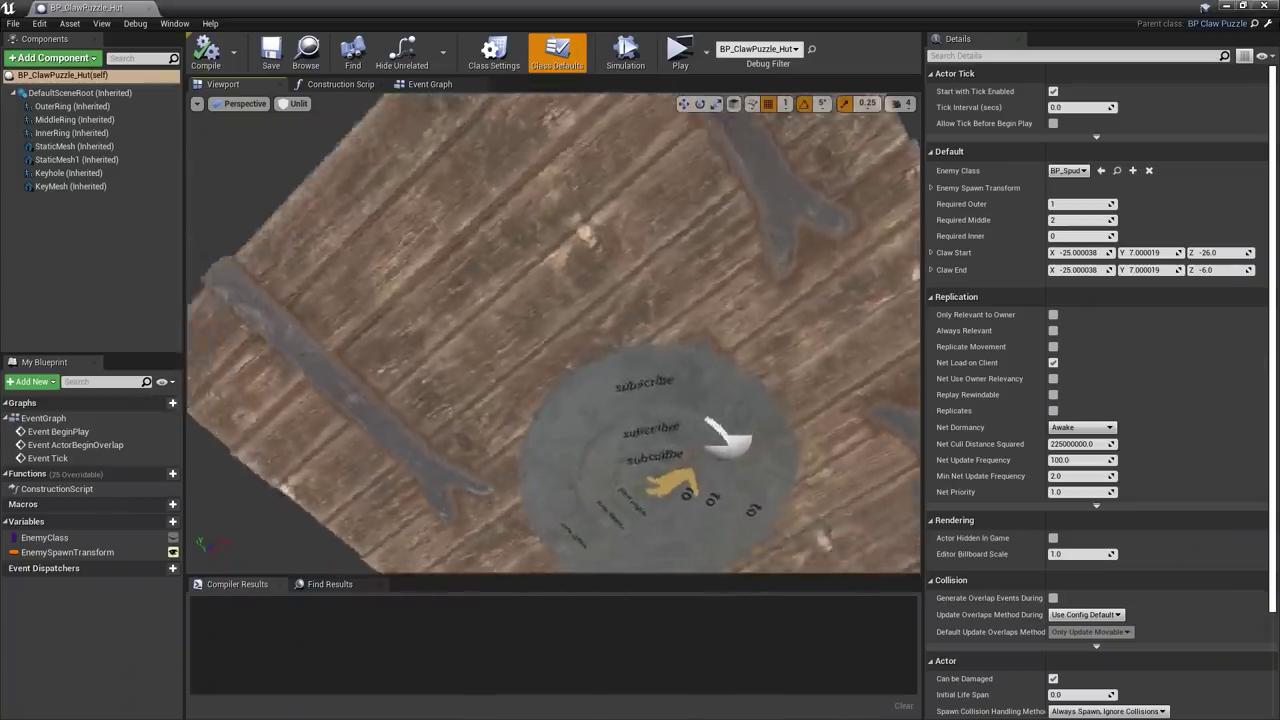
scroll(810, 330, "down", 5)
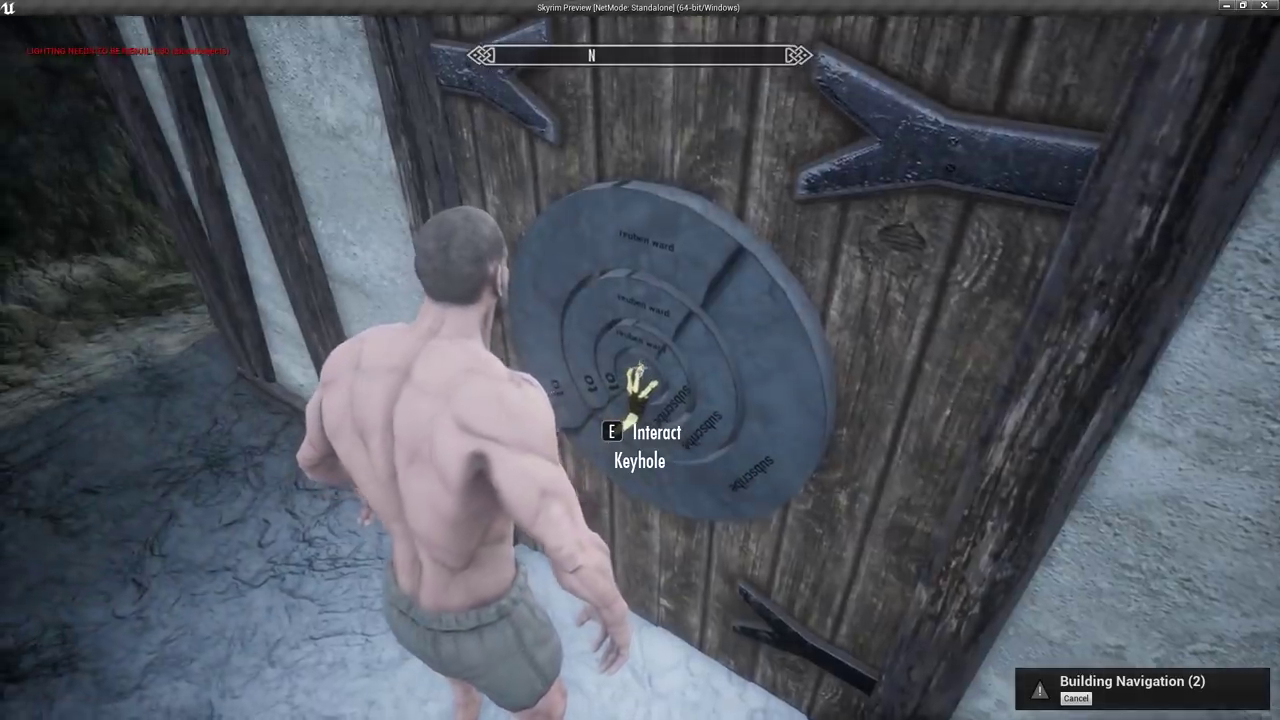
key("a")
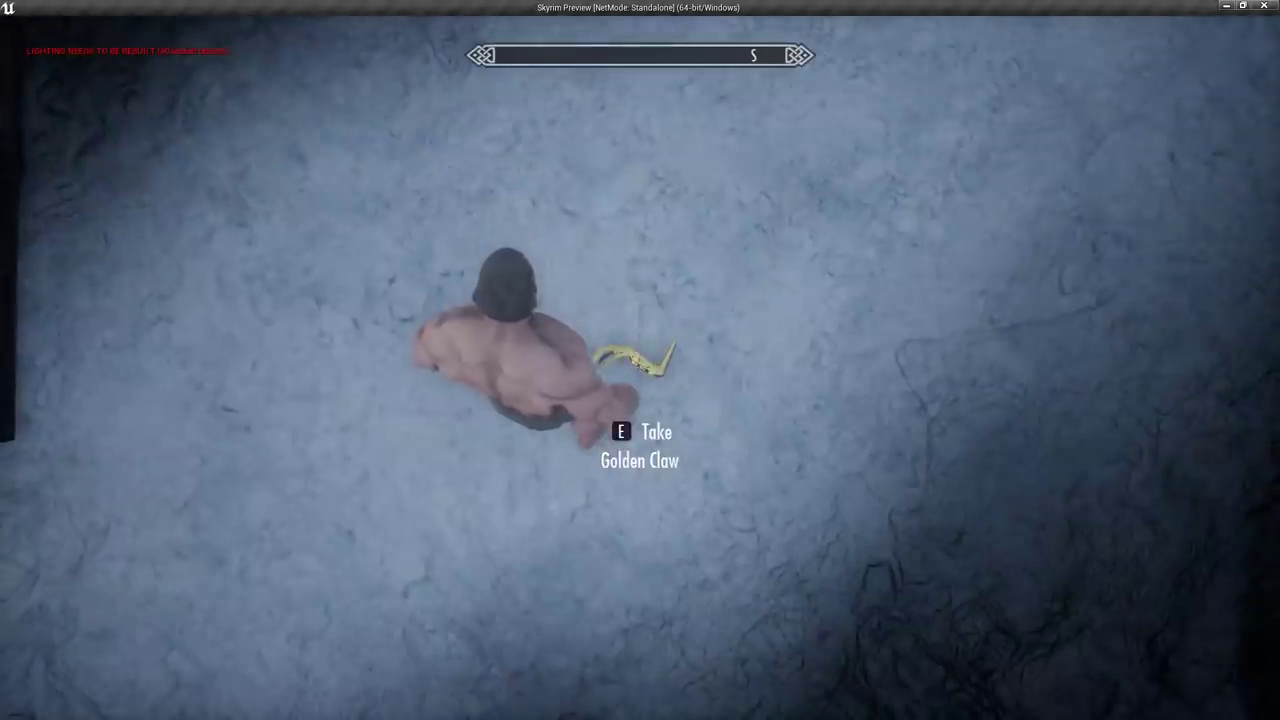
- Take the Golden Claw, check it in the inventory, and rotate the middle ring a quarter turn
key("e")
key("Tab")
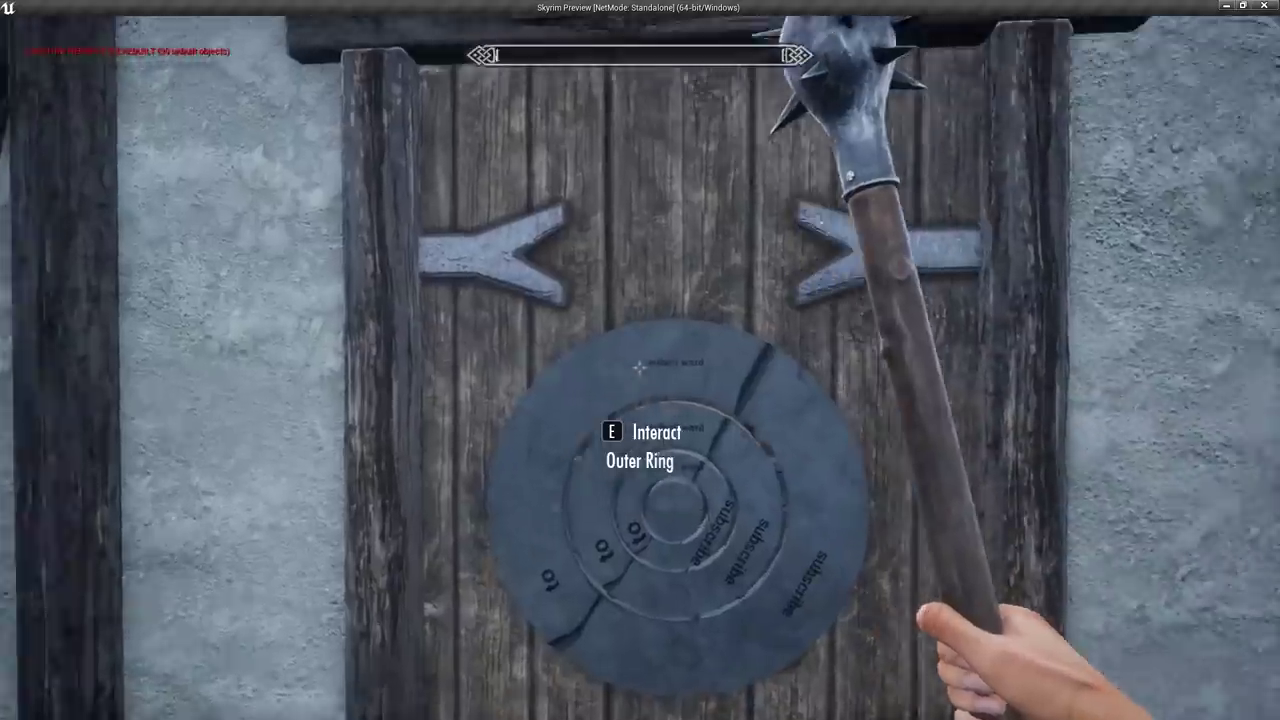
key("e")
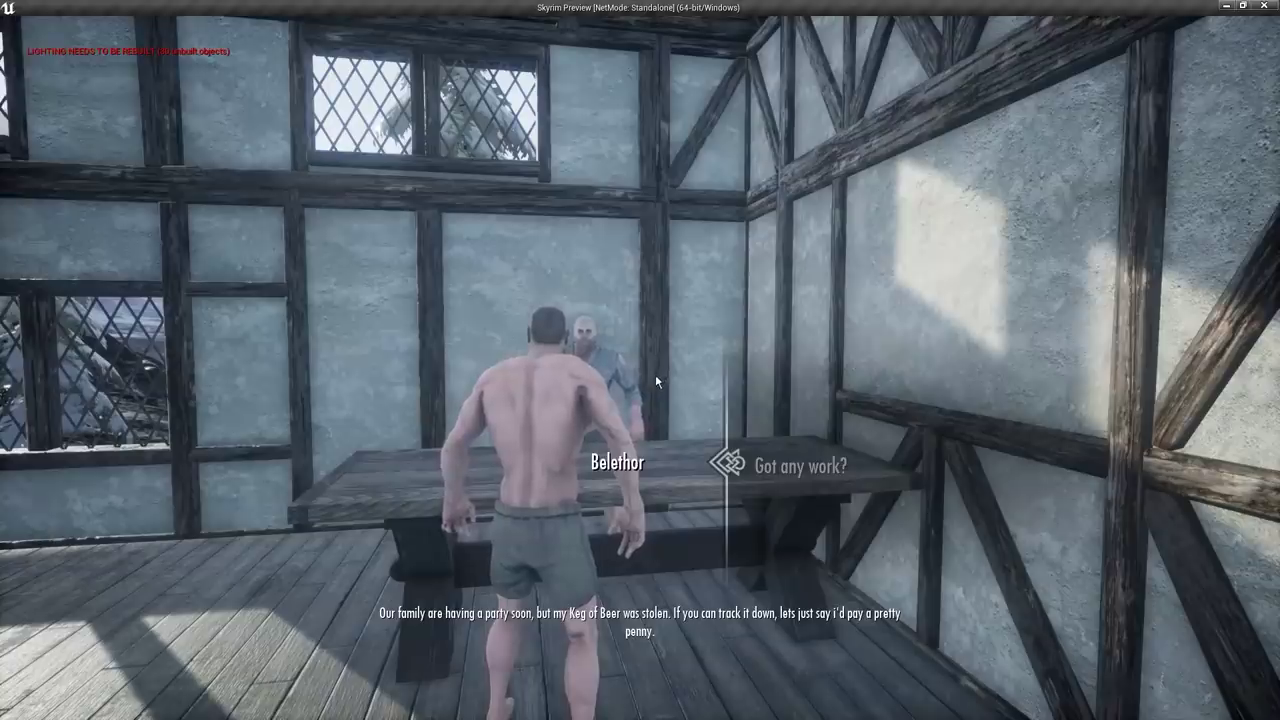
- Ask Belethor for work and accept the job to start the Belethors Party quest
key("e")
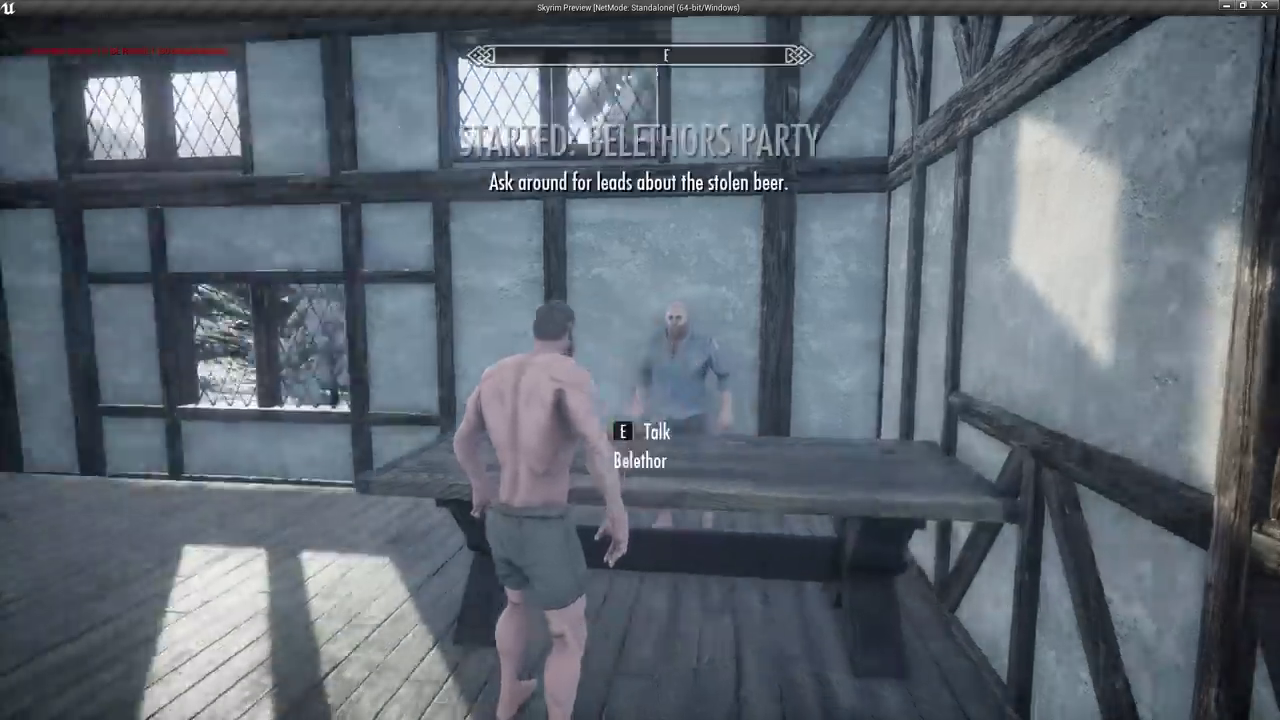
key("w")
key("w")
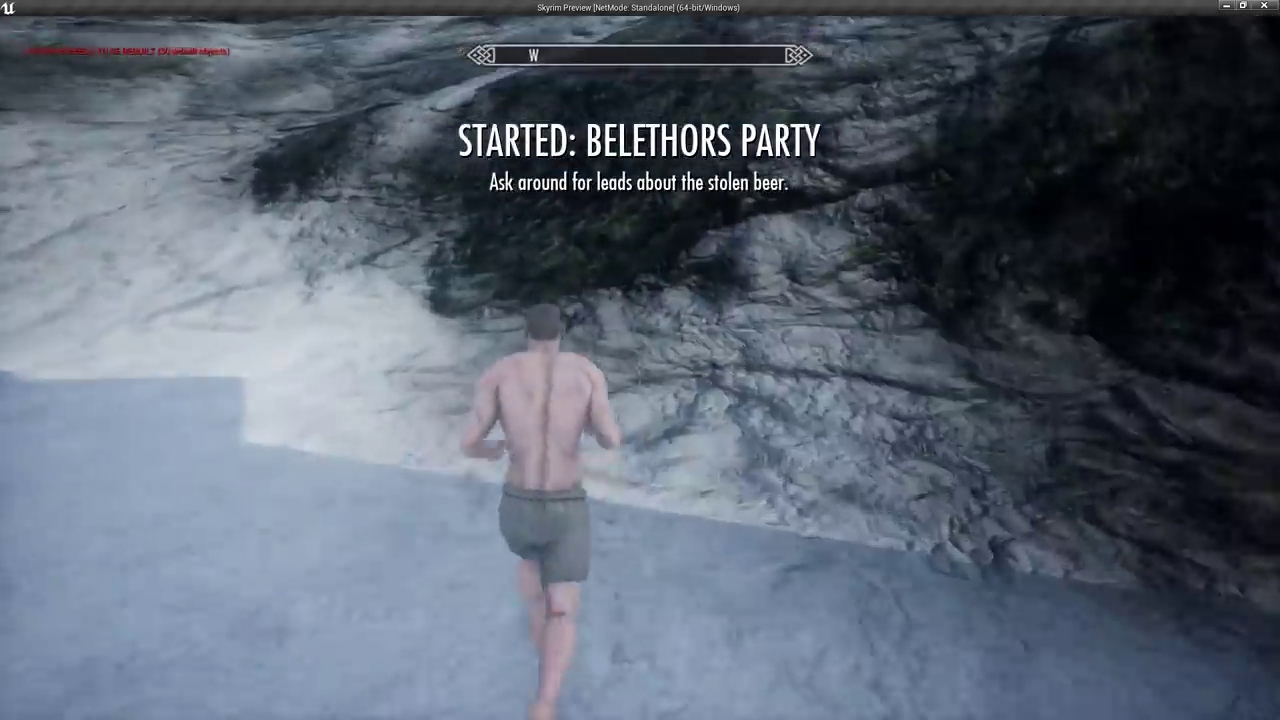
- Go down the snowy road to Heimskr and ask him about Belethor's stolen beer
key("w")
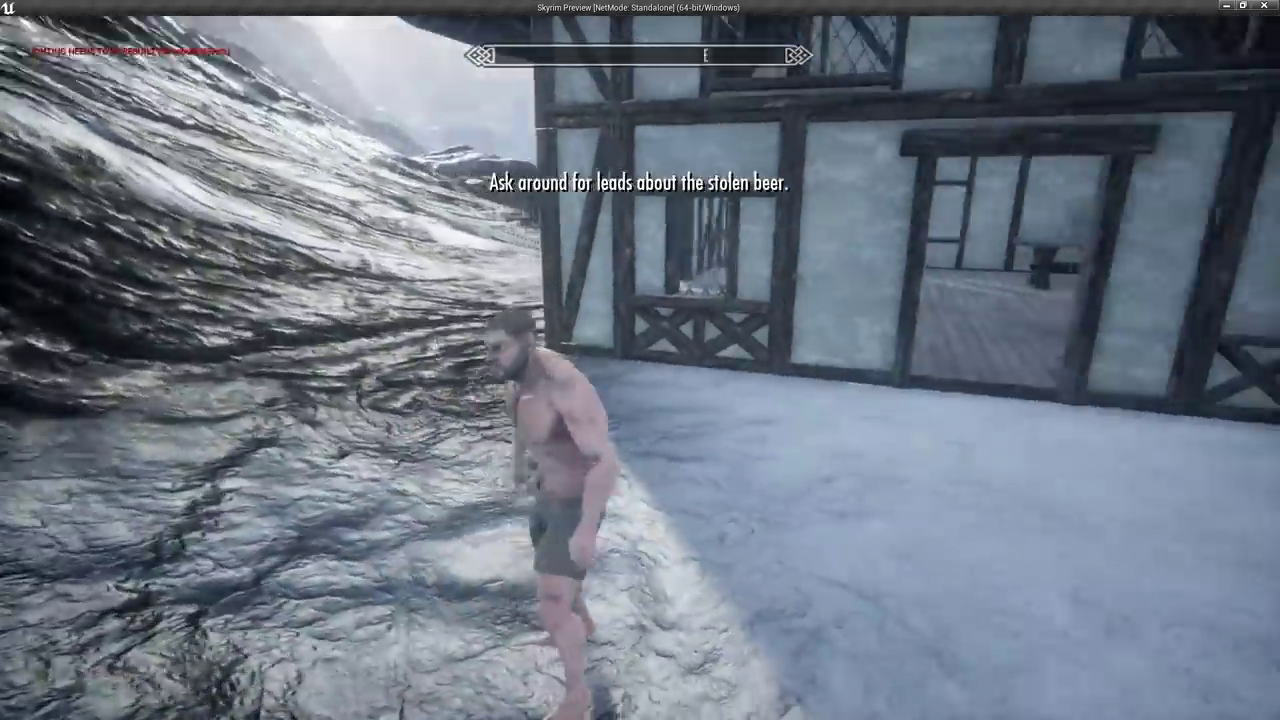
key("w")
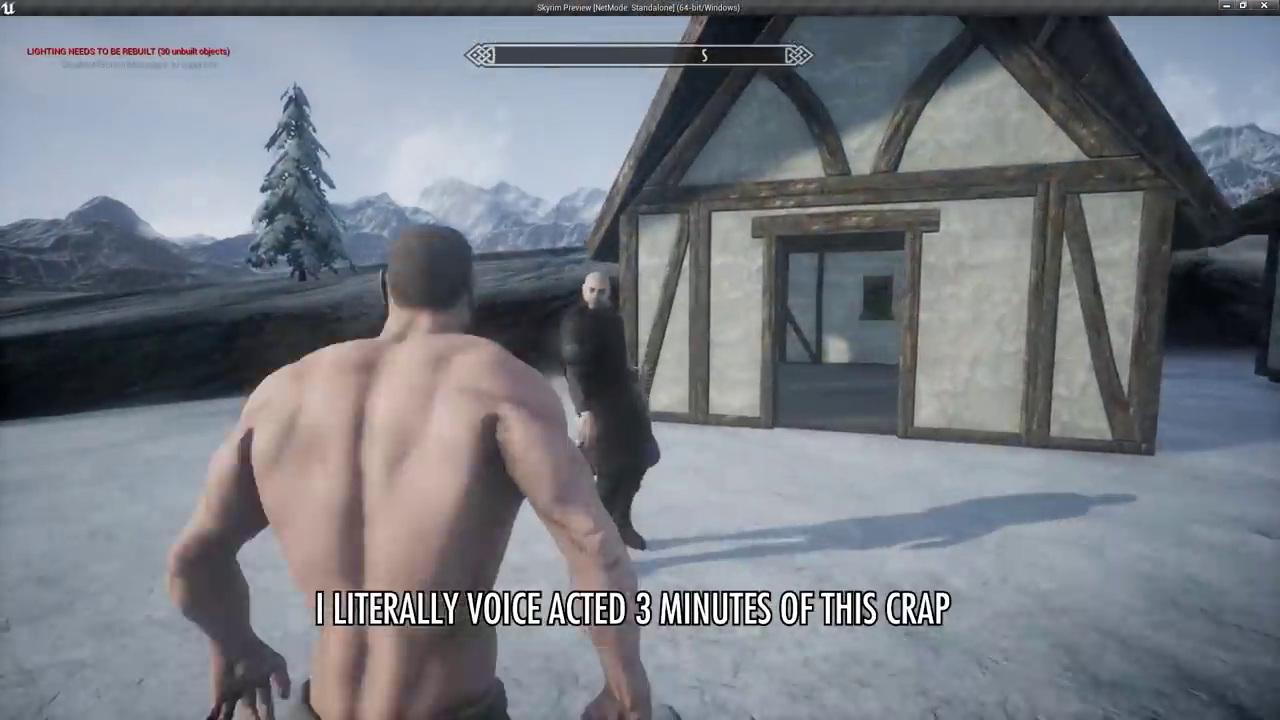
key("f")
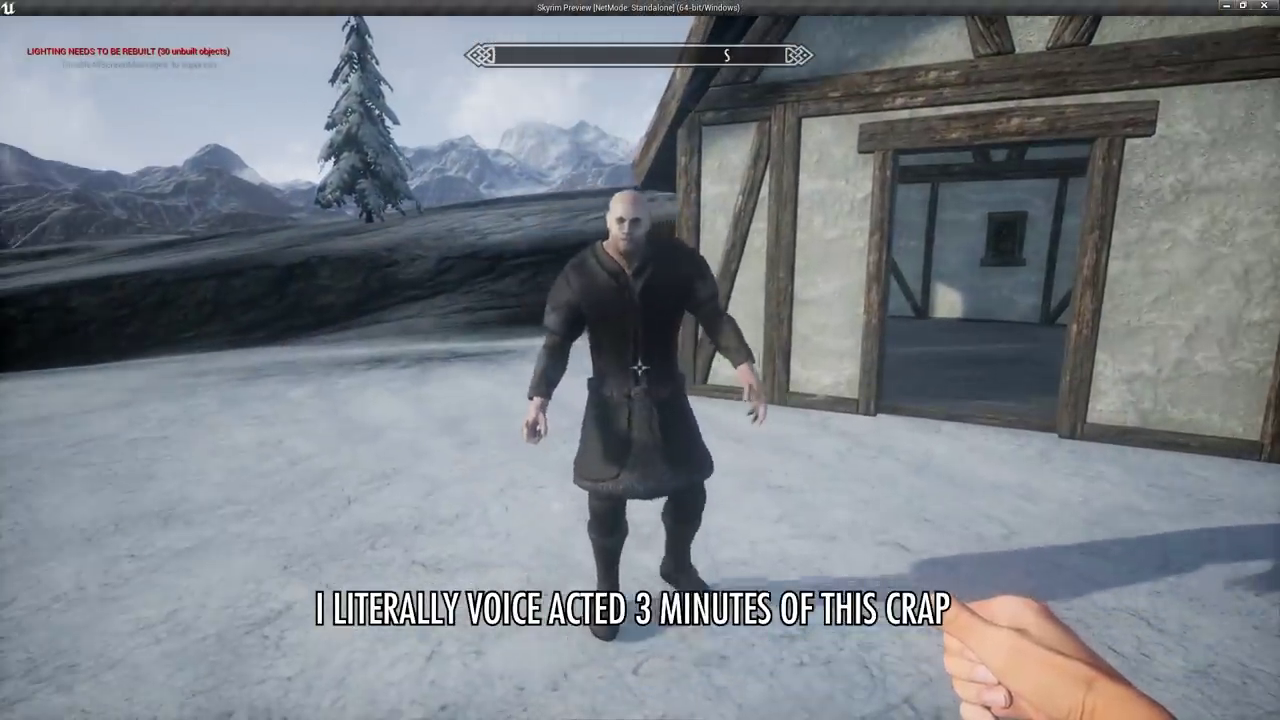
key("s")
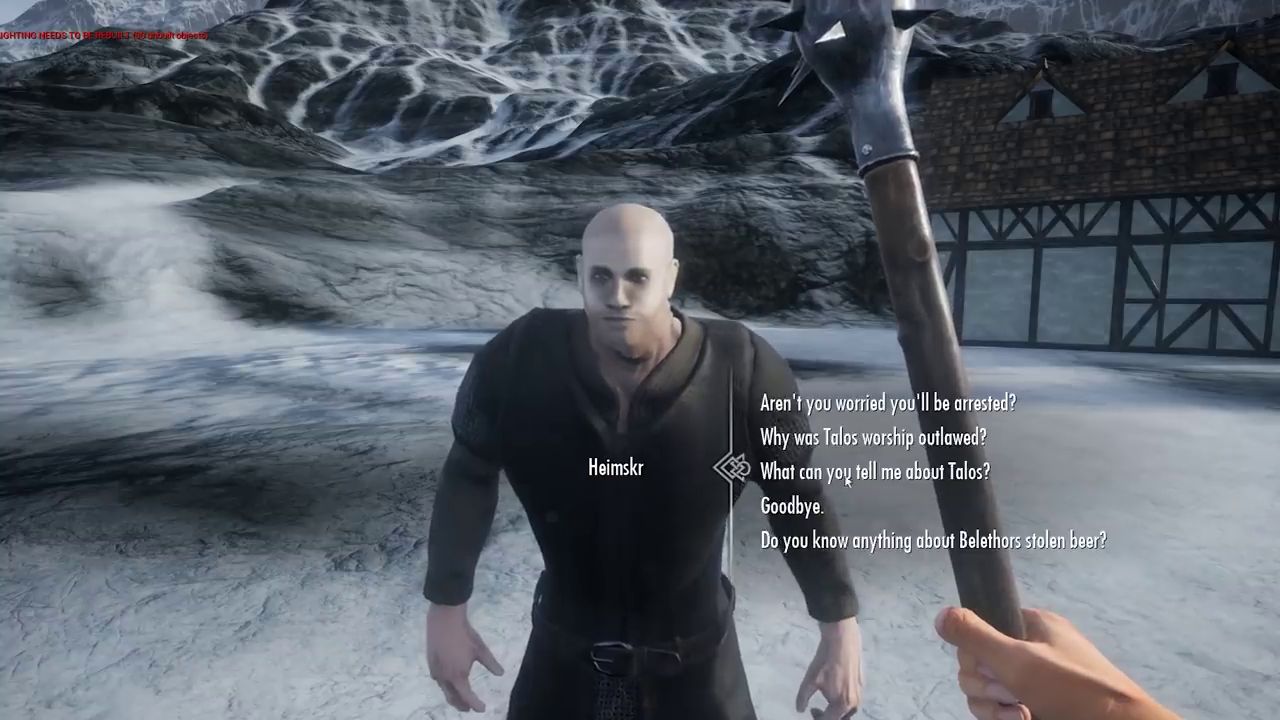
scroll(840, 495, "down", 4)
left_click(860, 483)
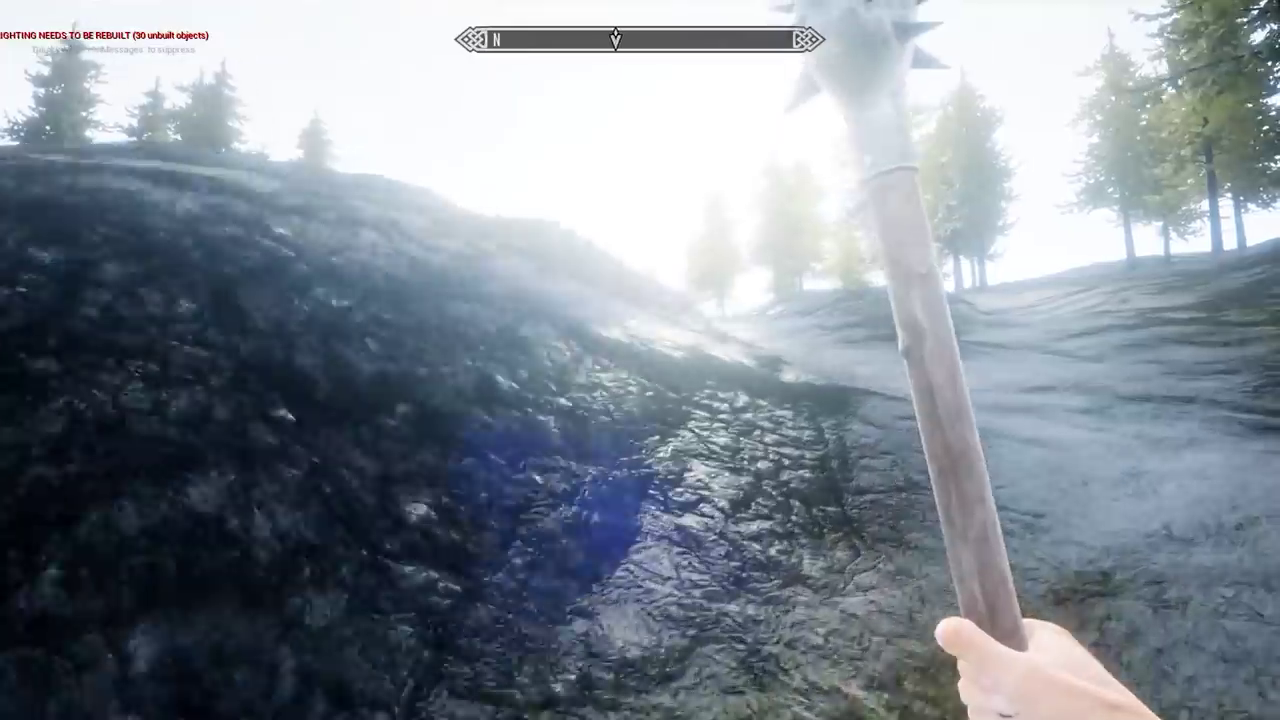
- Open the claw puzzle door by rotating its ring and defeat drunk Reuben with the mace
key("w")
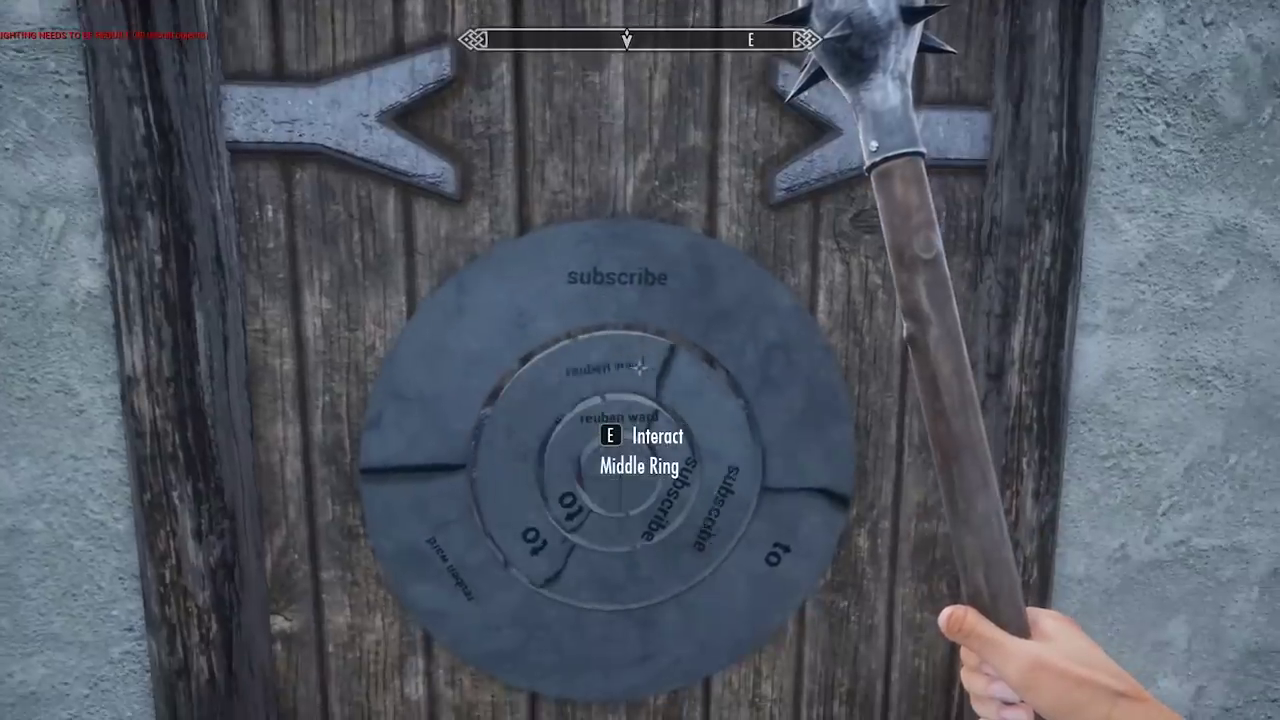
key("e")
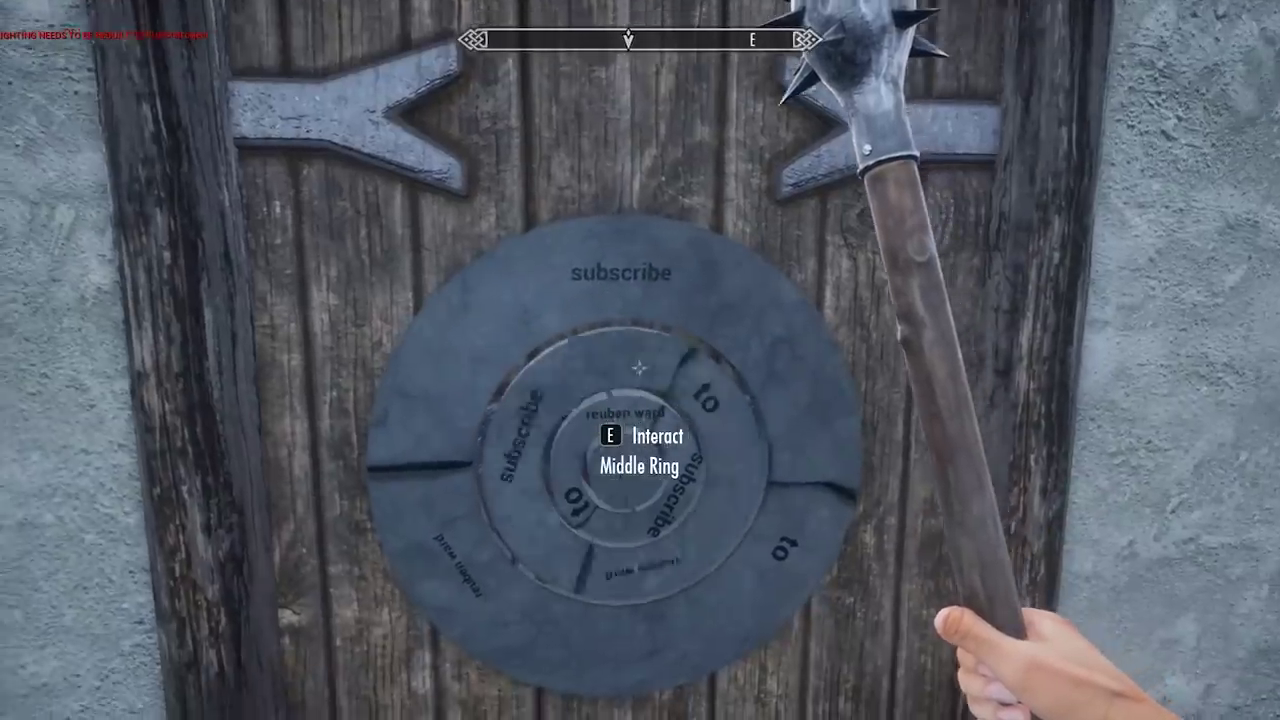
key("s")
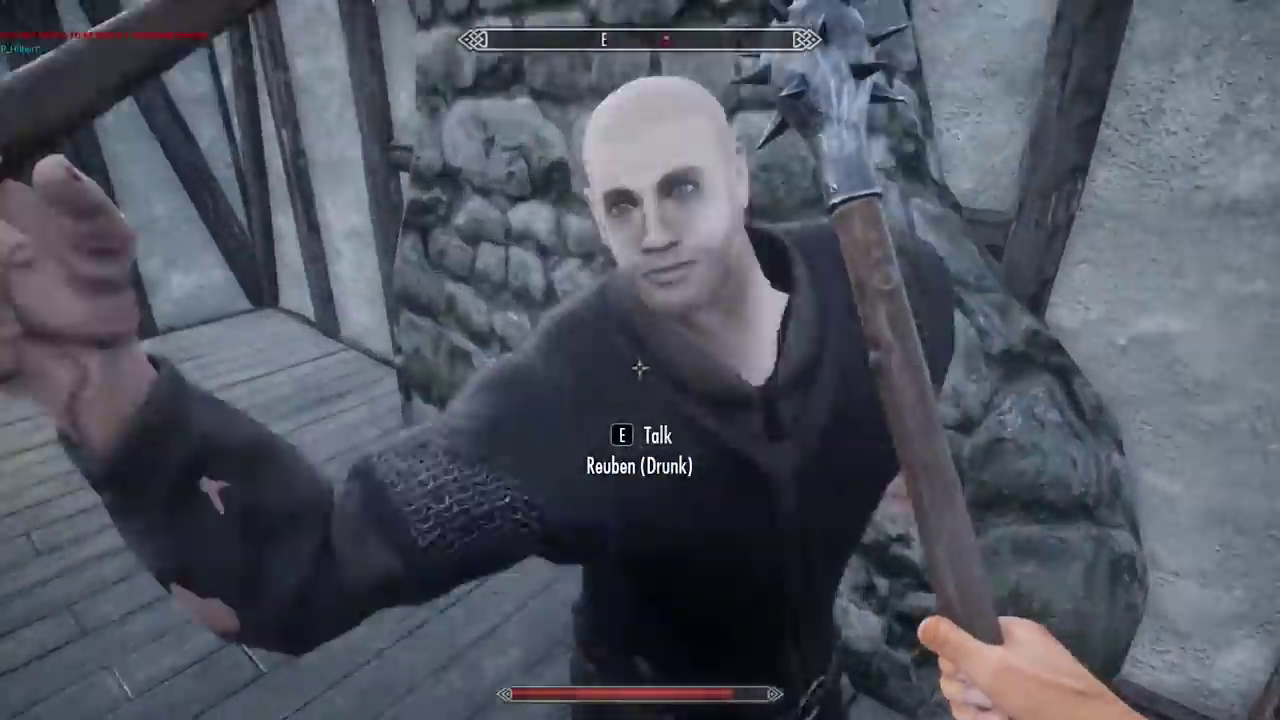
left_click(639, 368)
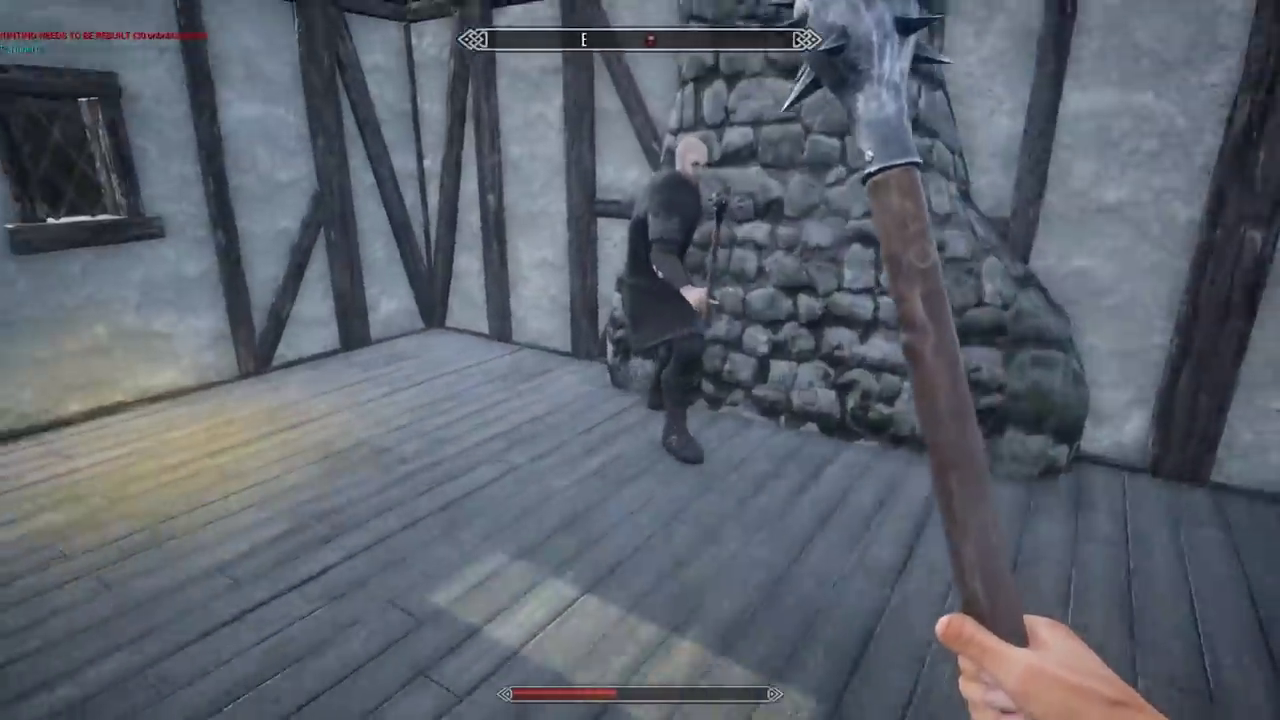
left_click(639, 368)
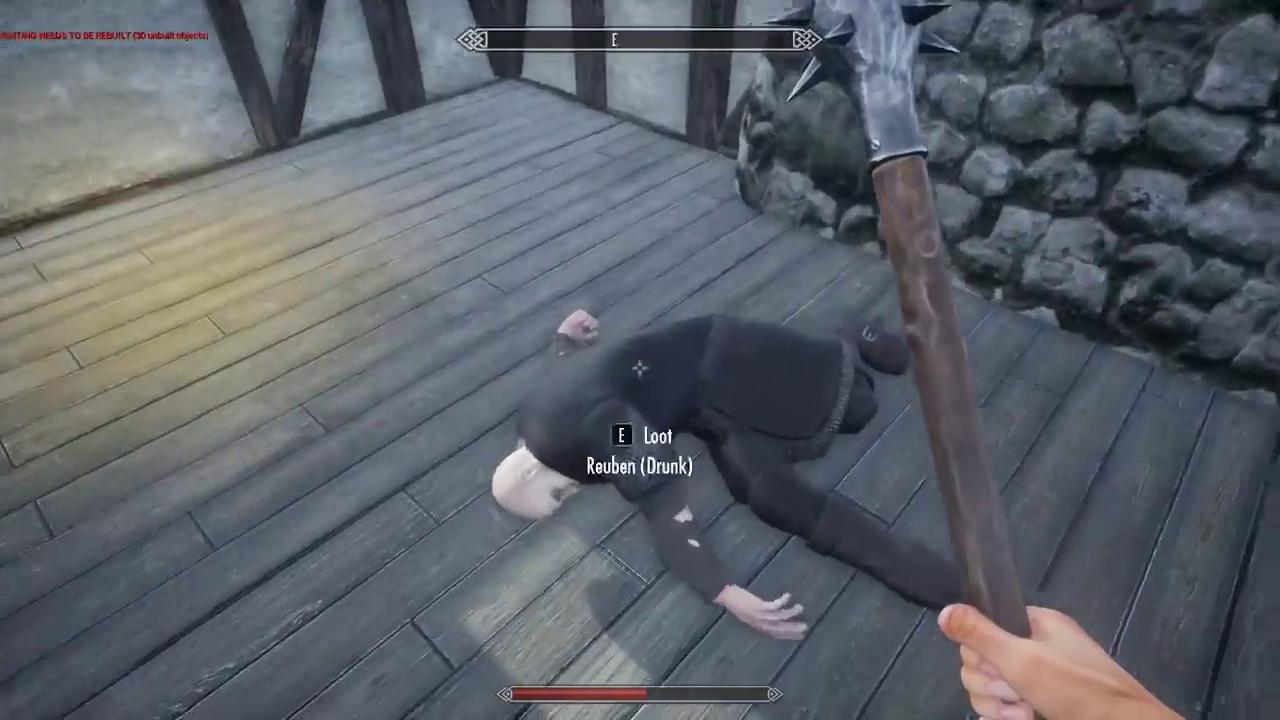
- Check the world map, inspect the Keg of Beer under the inventory's ALL tab, and talk to Belethor
key("m")
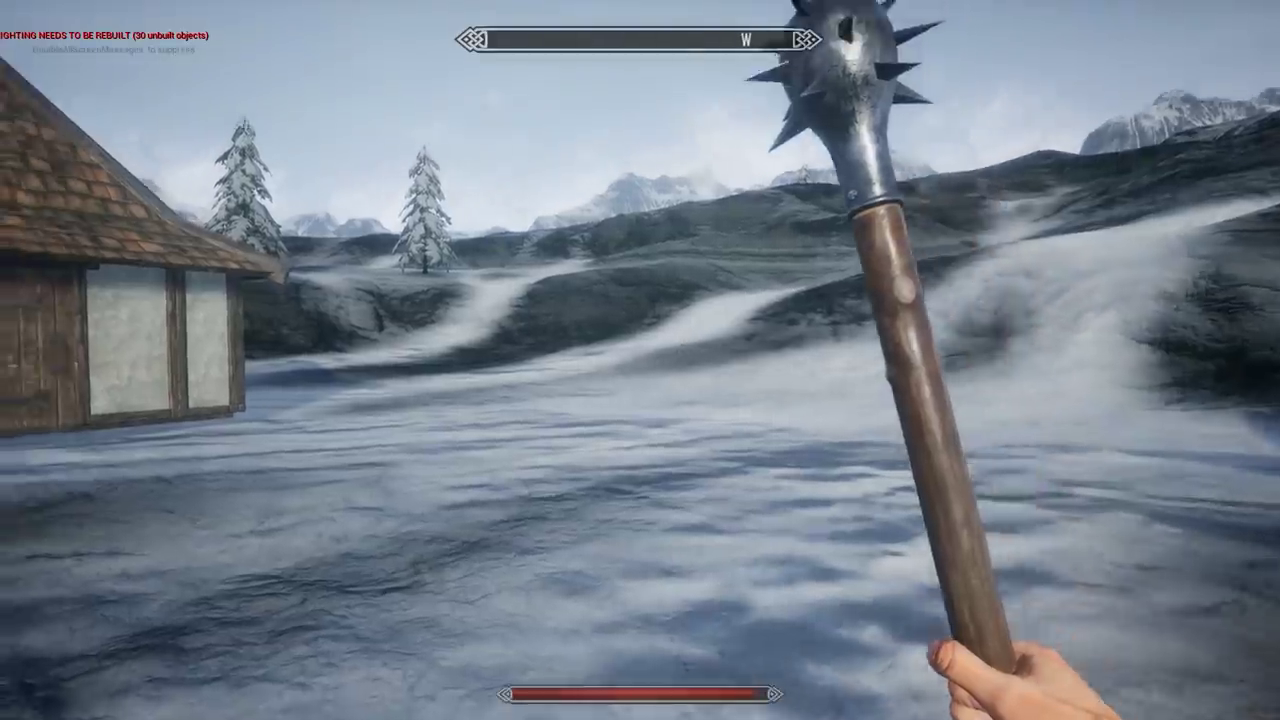
key("i")
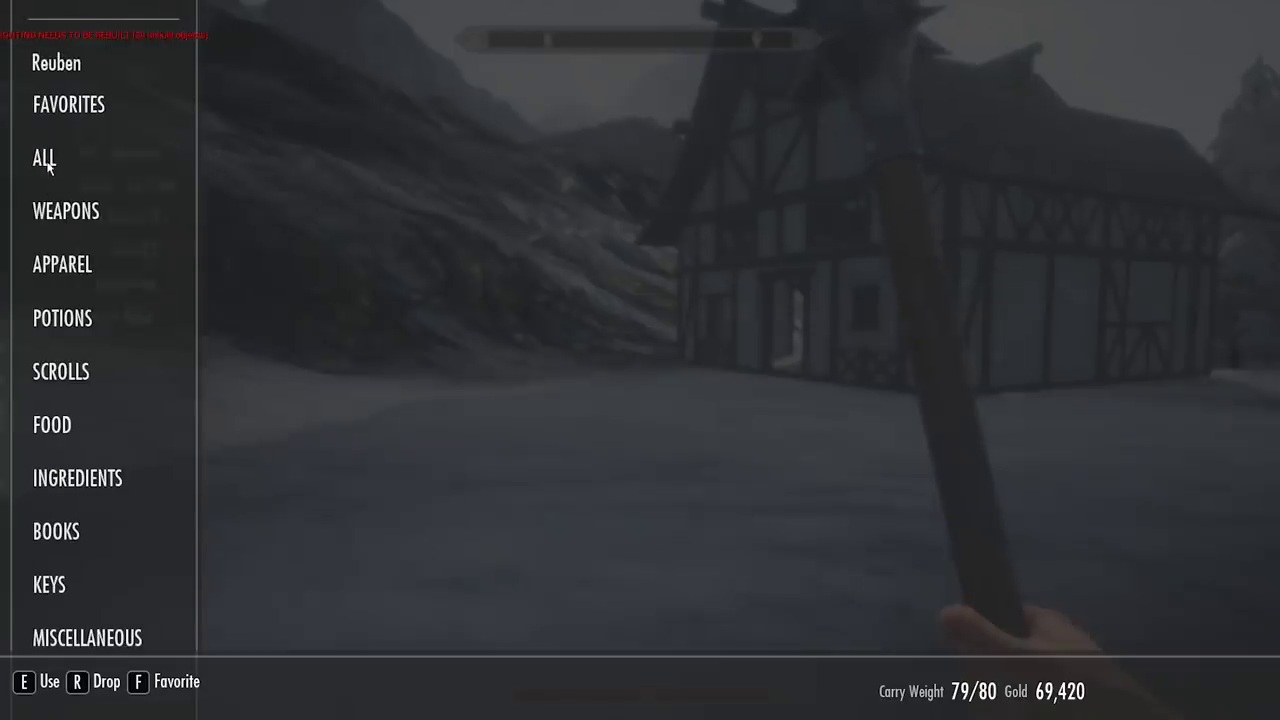
left_click(45, 160)
left_click_drag(884, 186, 782, 364)
key("Tab")
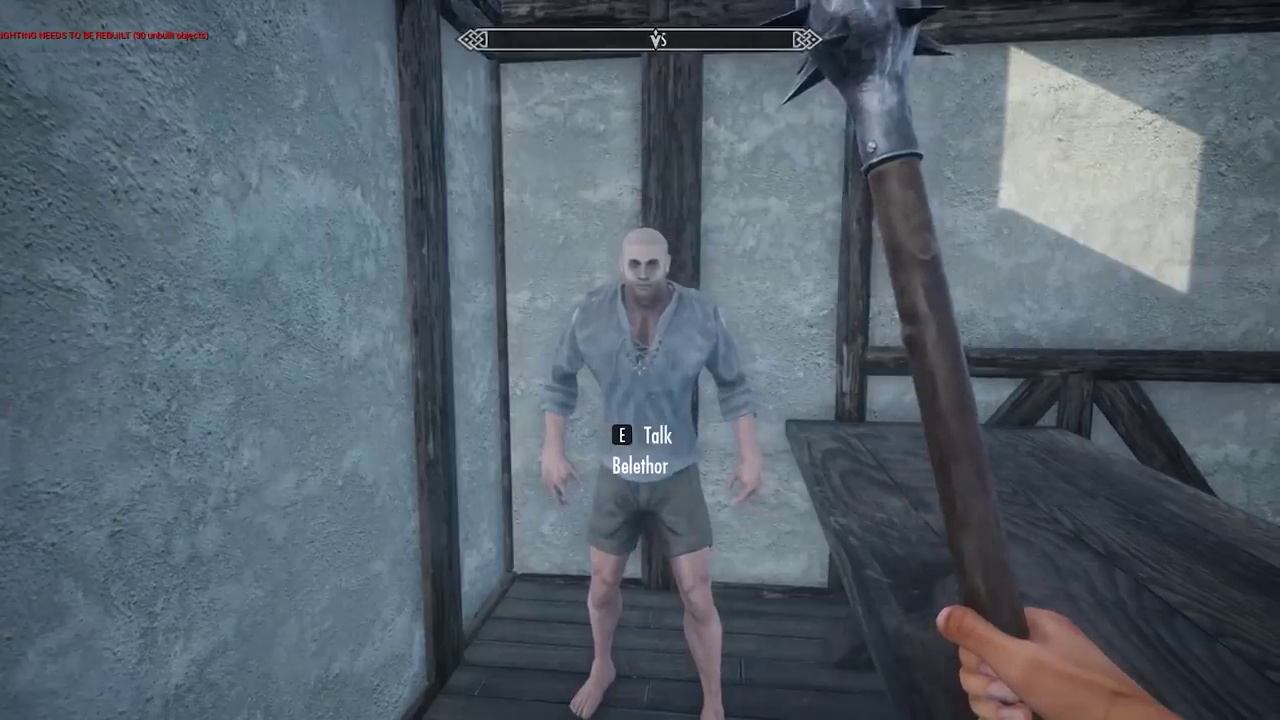
key("e")
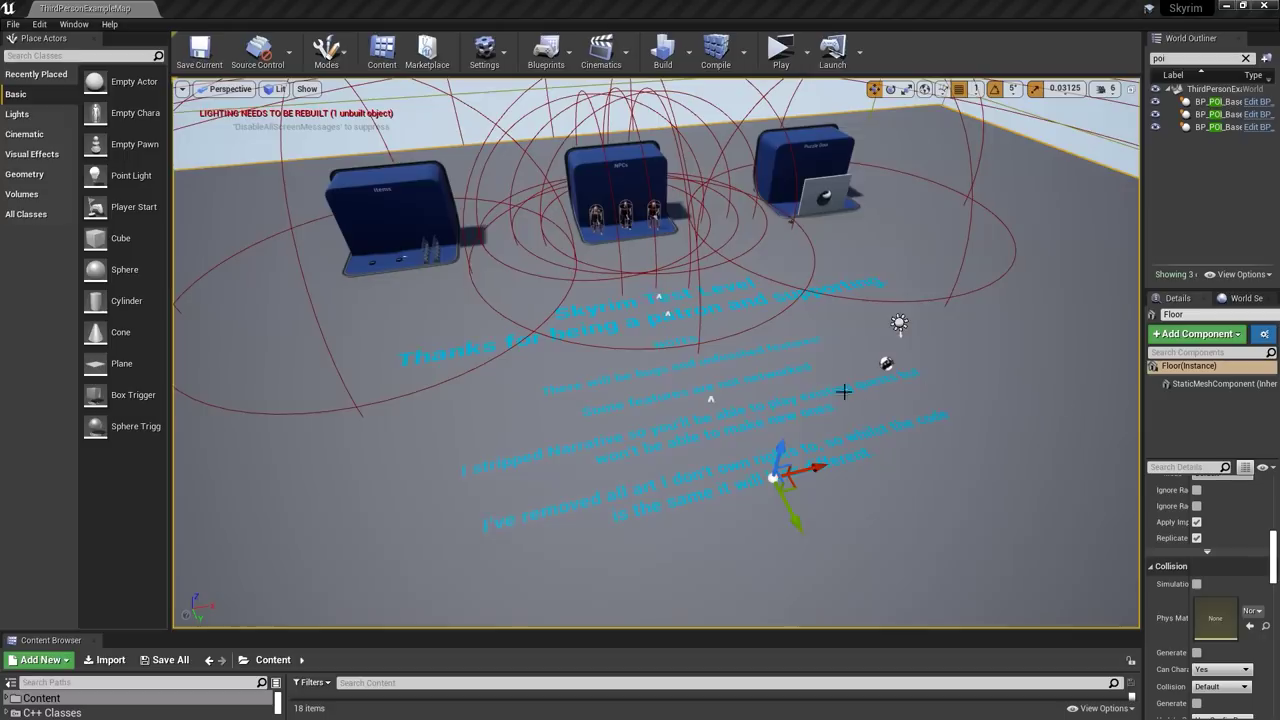
- Play 1.mp4 from Google Drive and skip ahead to the Visual Studio Installer part at 3:25
mouse_move(843, 392)
left_mouse_down()
mouse_move(822, 390)
mouse_move(838, 392)
left_mouse_up()
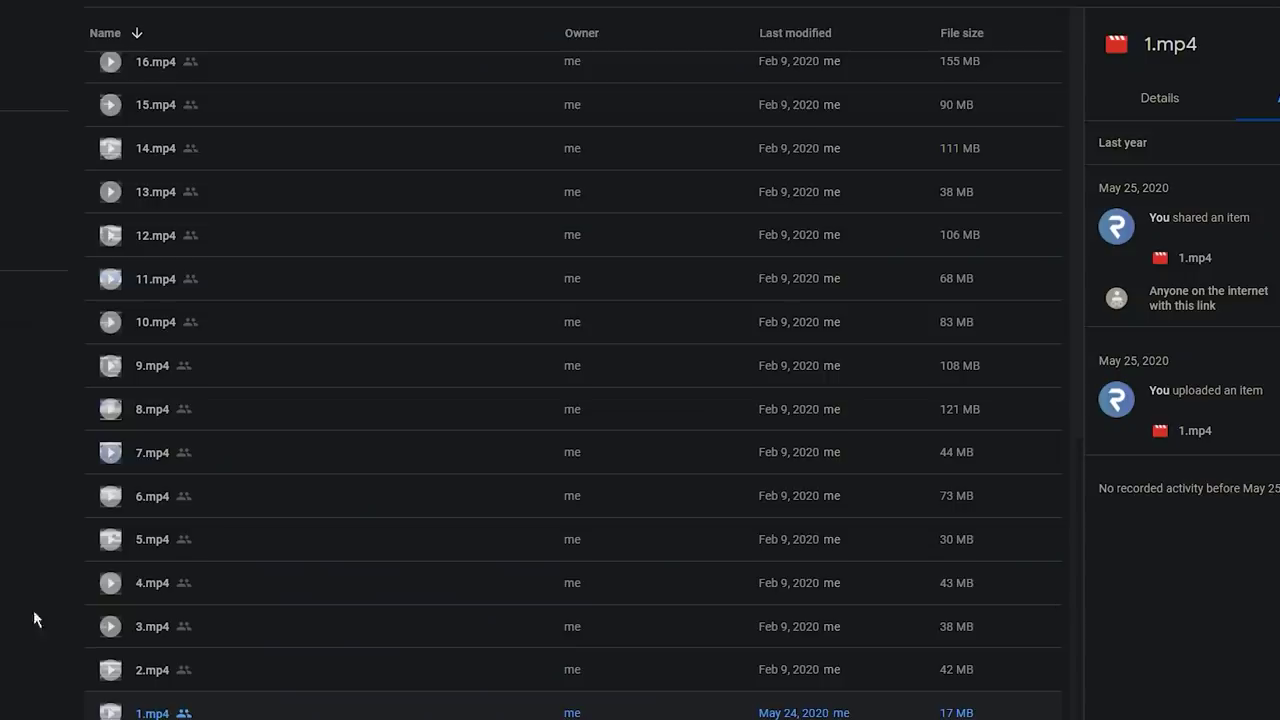
double_click(160, 710)
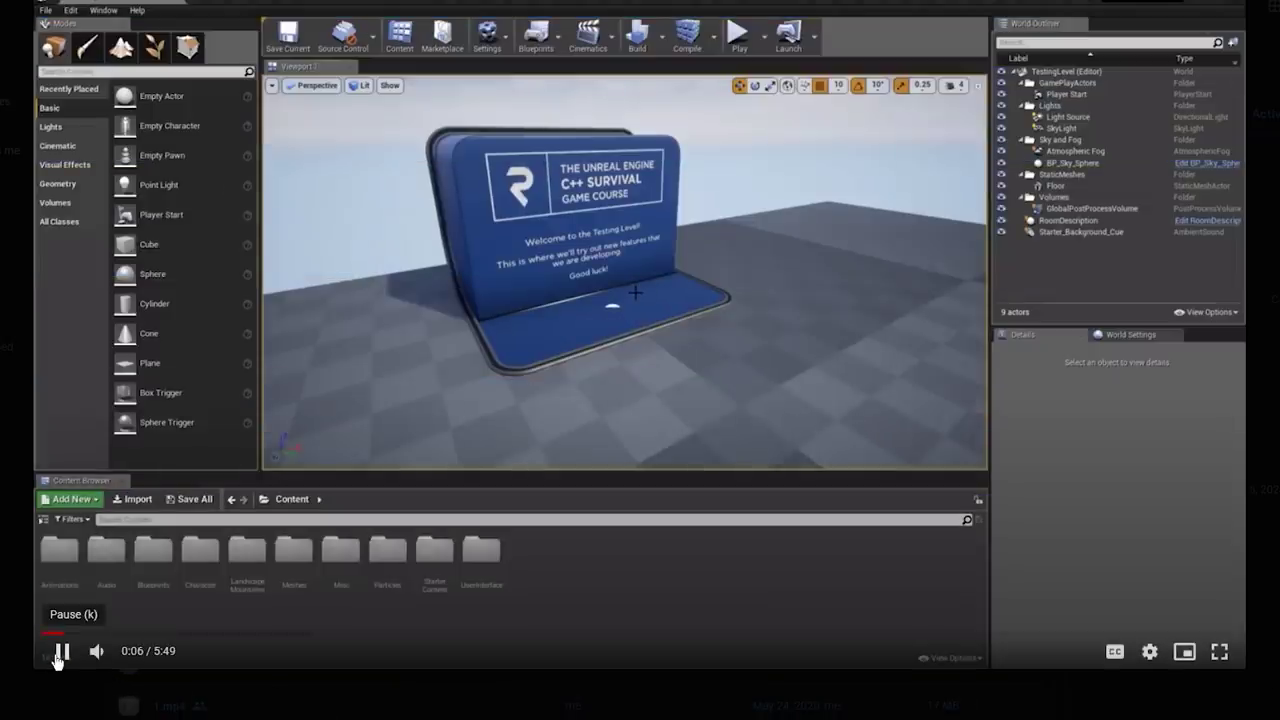
left_click(340, 632)
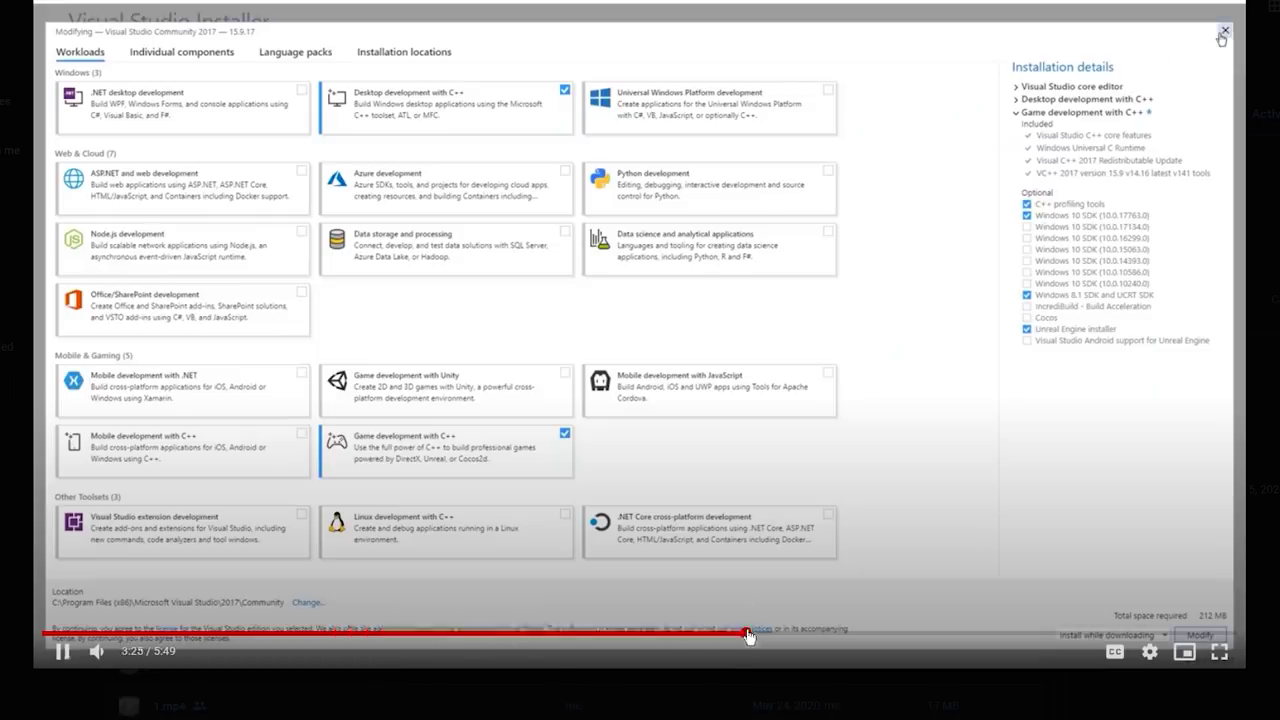